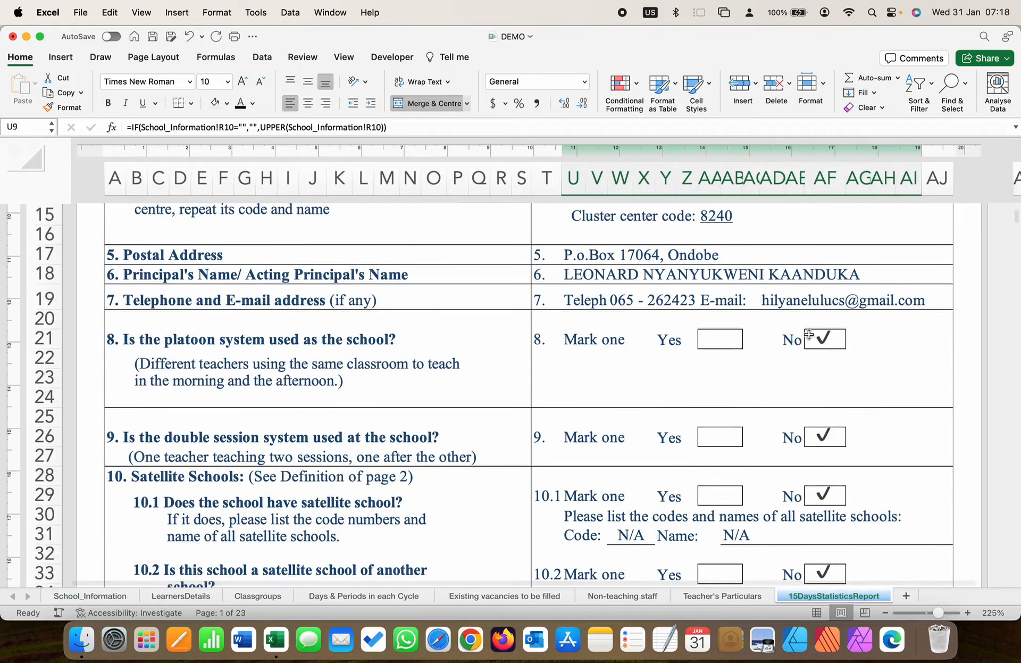
# Step: Review questions 8 to 12 and the certification line of the questionnaire on the 15DaysStatisticsReport sheet
pyautogui.scroll(-1, 848, 498)
pyautogui.scroll(-4, 848, 497)
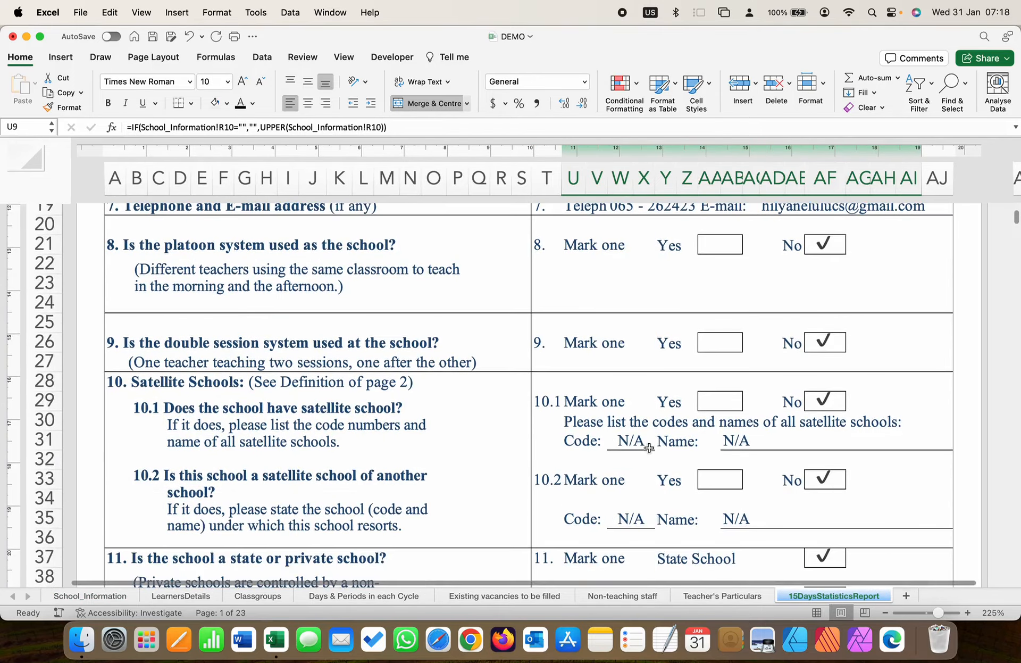
pyautogui.scroll(-5, 804, 501)
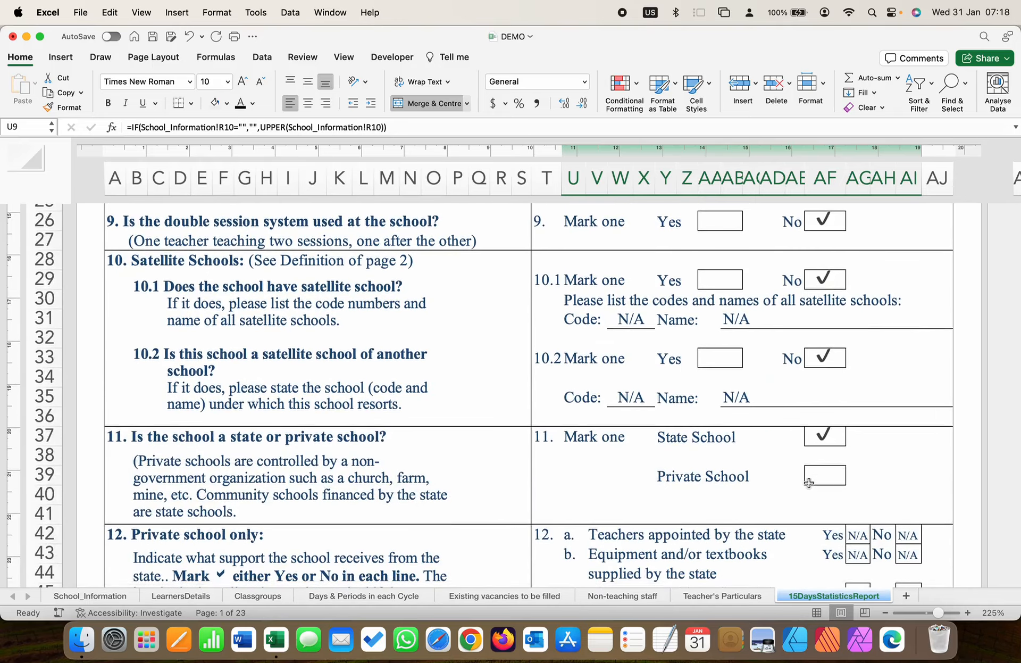
pyautogui.scroll(-5, 809, 482)
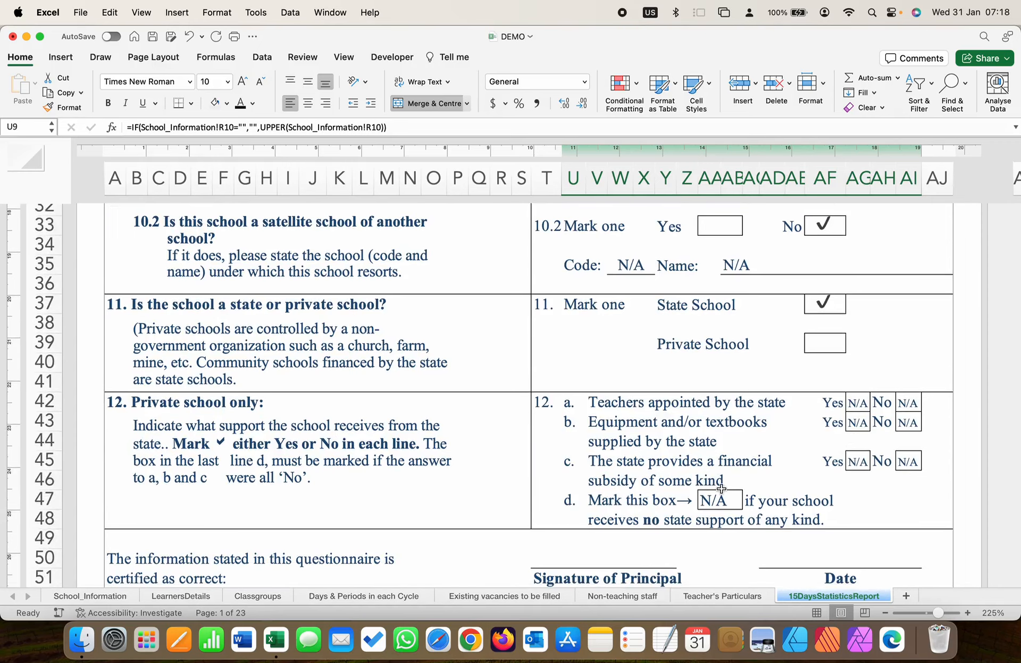
pyautogui.scroll(-3, 721, 489)
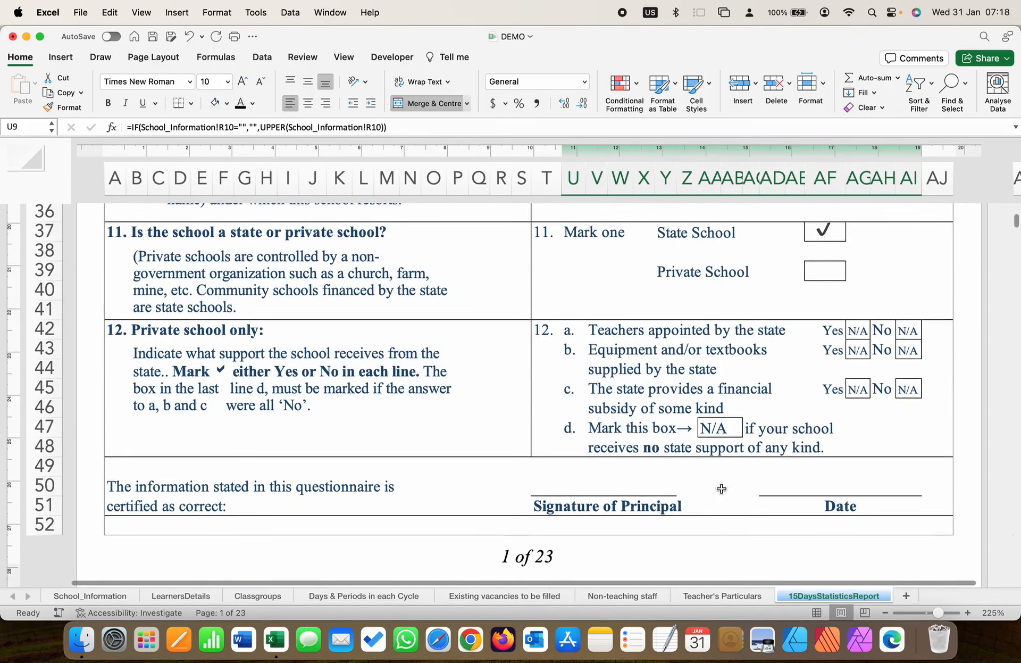
pyautogui.scroll(3, 690, 459)
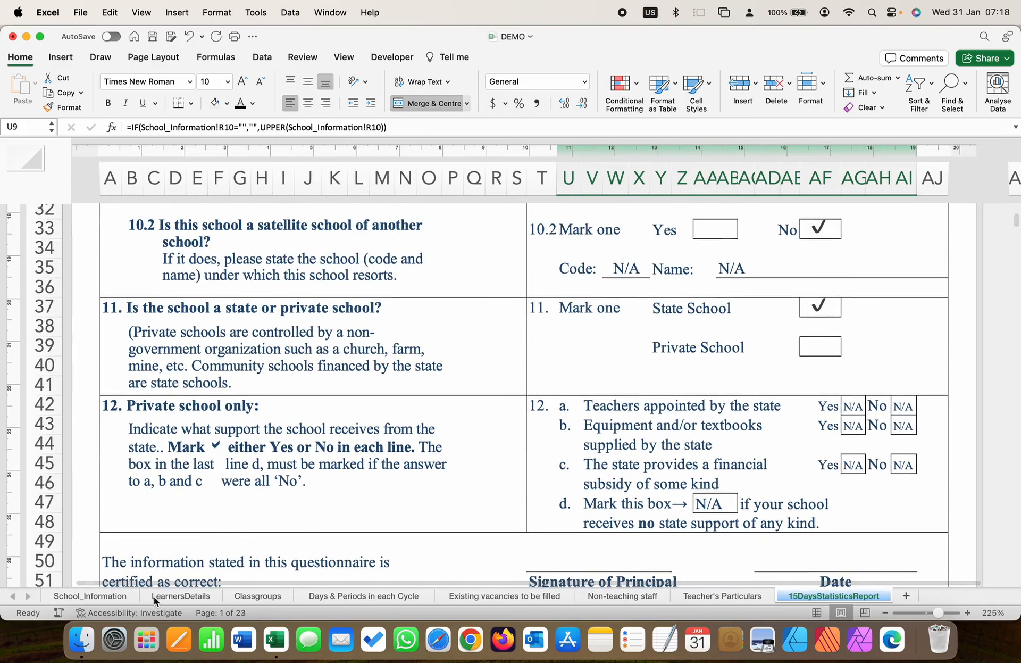
# Step: Open the LearnersDetails sheet, and copy the Pre_Primary names, birth dates and genders (C3:G27) from the 2024_Classlist_DUPLICATE workbook
pyautogui.click(176, 596)
pyautogui.scroll(-2, 325, 486)
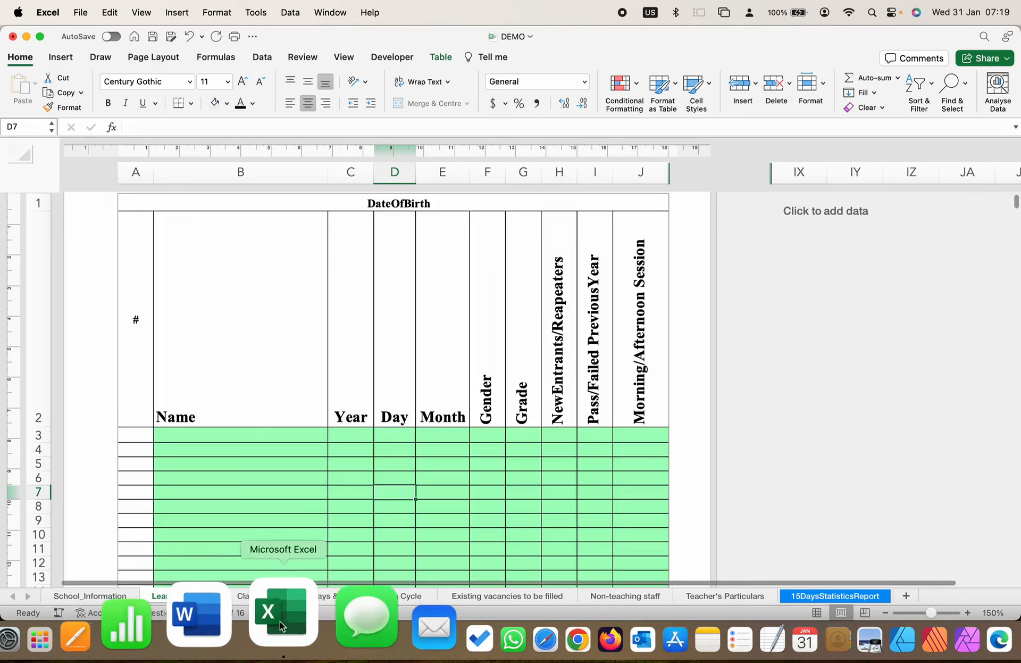
pyautogui.rightClick(263, 617)
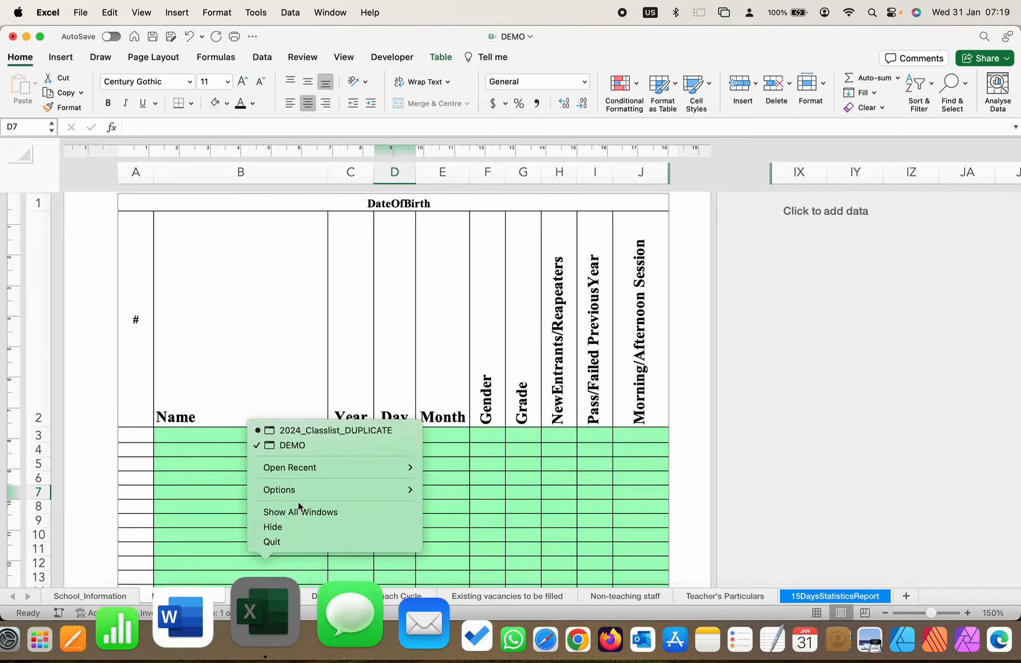
pyautogui.click(308, 431)
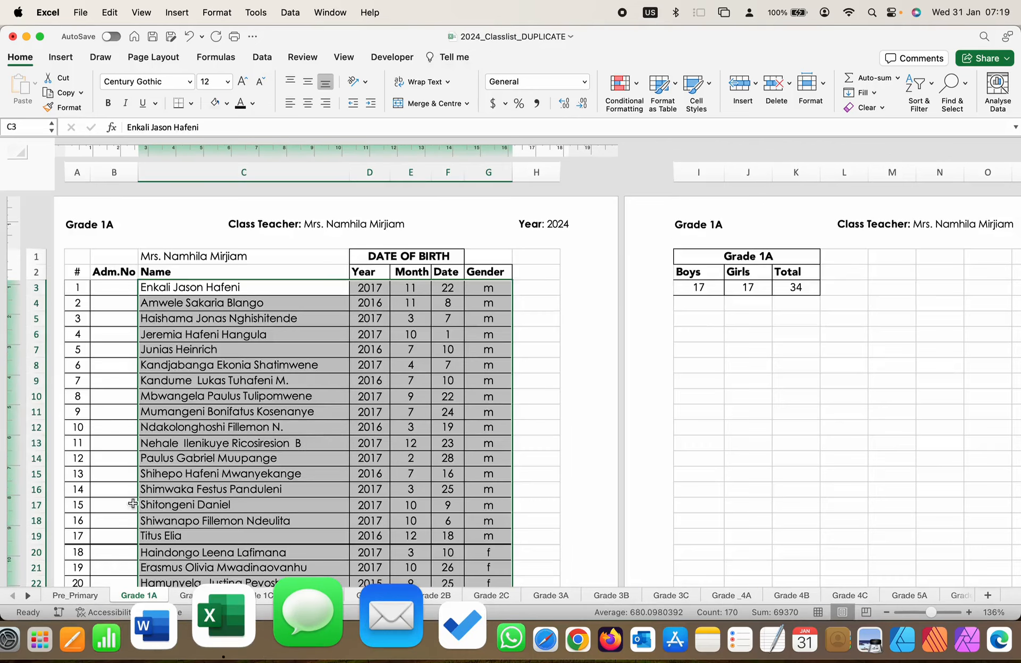
pyautogui.click(87, 594)
pyautogui.press('super+c')
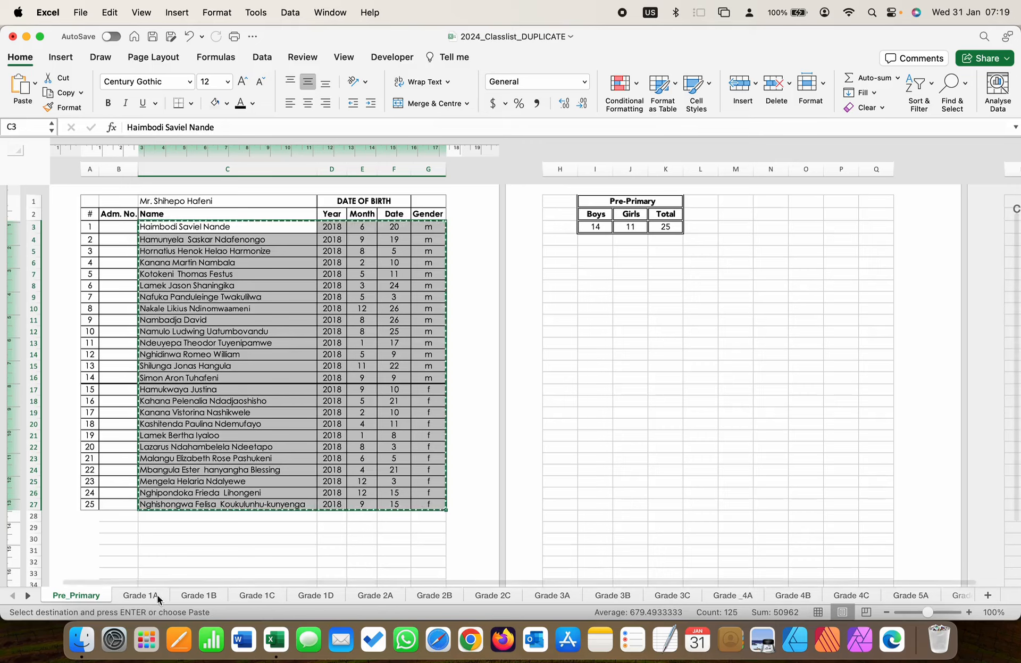
# Step: Paste the copied Pre_Primary learners as values into the DEMO workbook's LearnersDetails sheet, starting at cell B3
pyautogui.rightClick(264, 631)
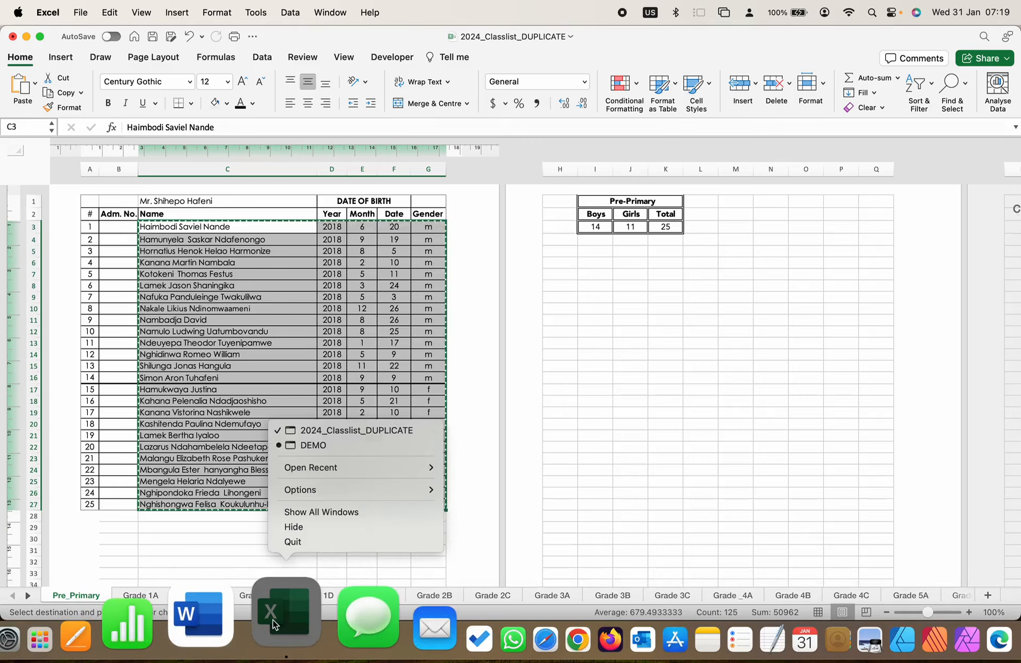
pyautogui.click(325, 444)
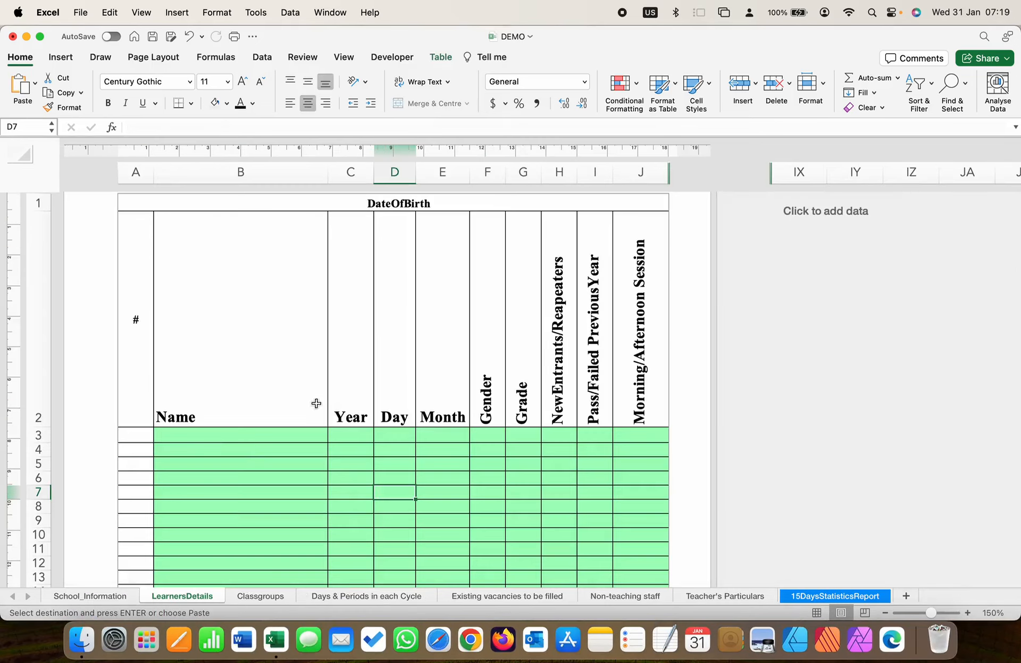
pyautogui.rightClick(173, 441)
pyautogui.moveTo(330, 287)
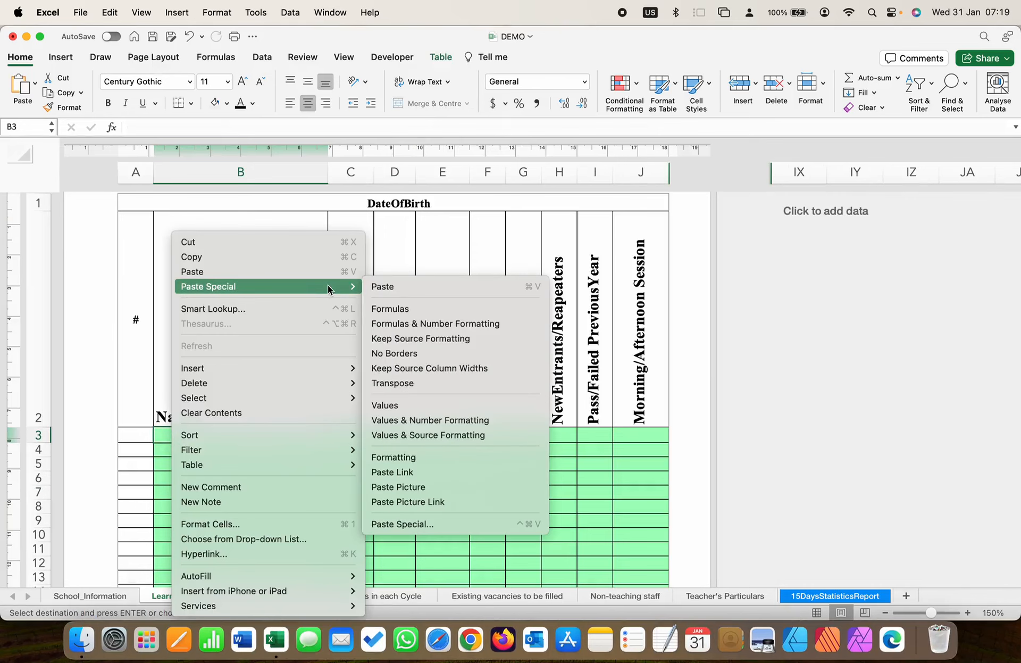
pyautogui.click(394, 408)
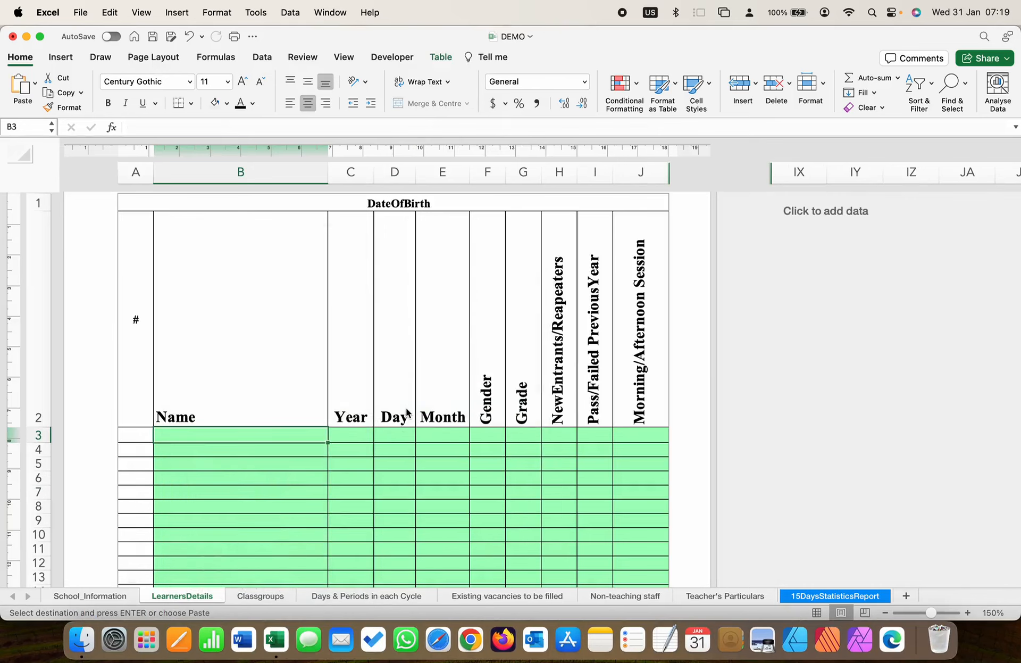
pyautogui.scroll(-4, 404, 408)
pyautogui.scroll(-2, 406, 408)
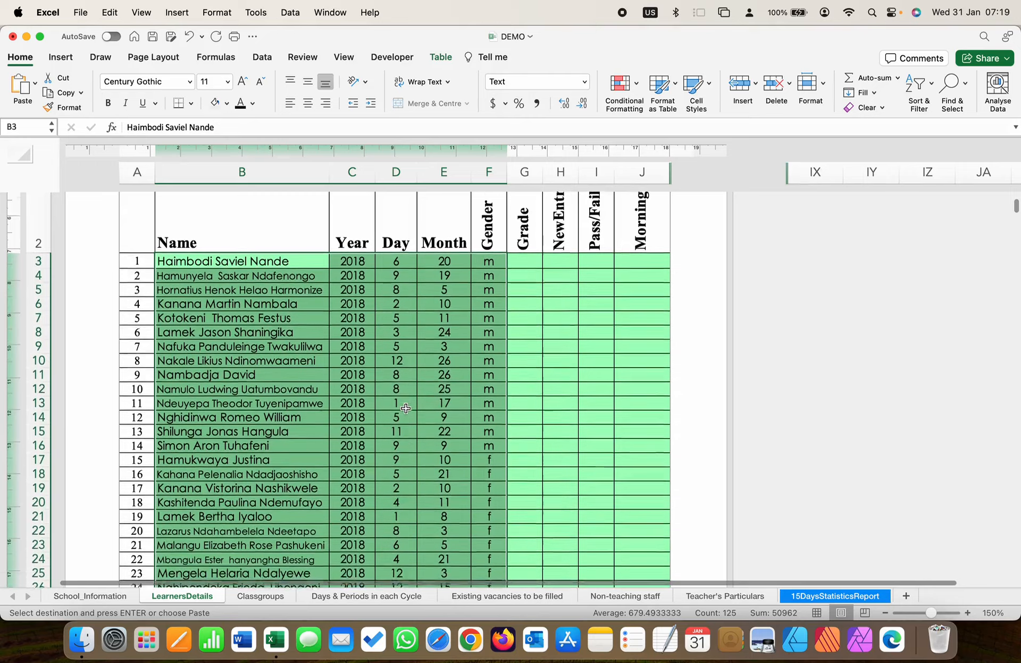
# Step: Set the Grade of the first learner to 0 and fill it down through row 27
pyautogui.scroll(4, 473, 375)
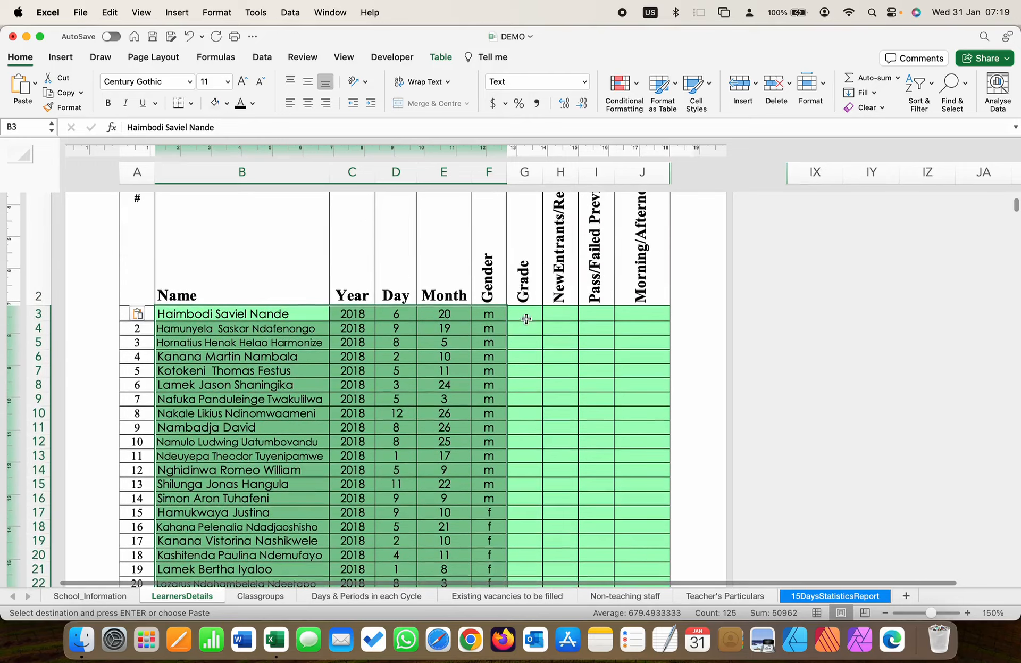
pyautogui.click(526, 316)
pyautogui.click(548, 314)
pyautogui.click(545, 331)
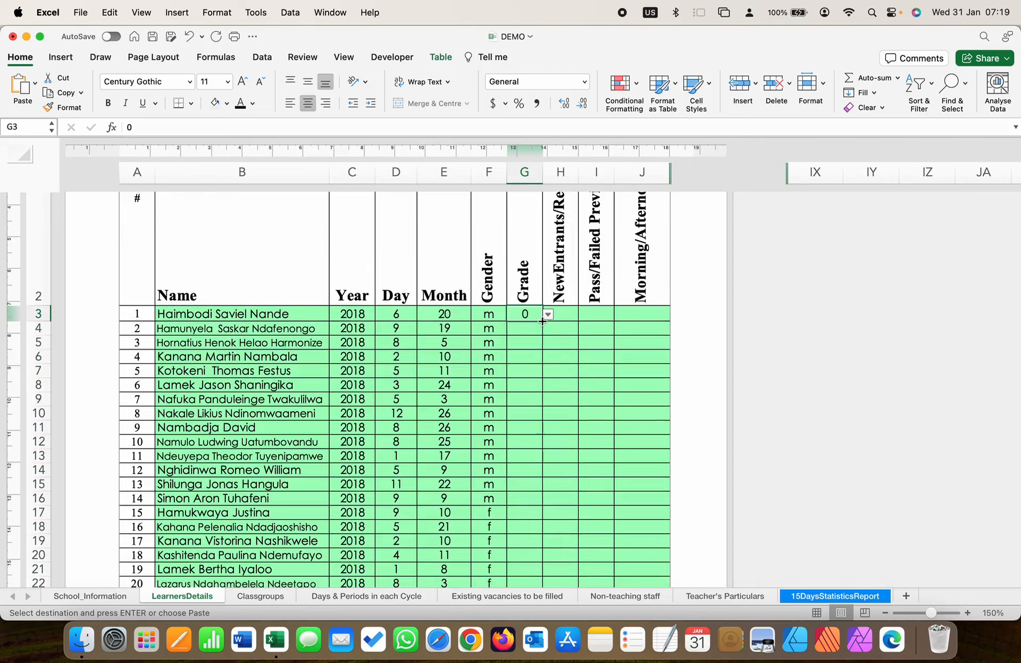
pyautogui.moveTo(542, 320); pyautogui.dragTo(540, 489)
# Step: Choose N as the first learner's new entrant/repeater status and fill it down through row 27
pyautogui.scroll(10, 589, 286)
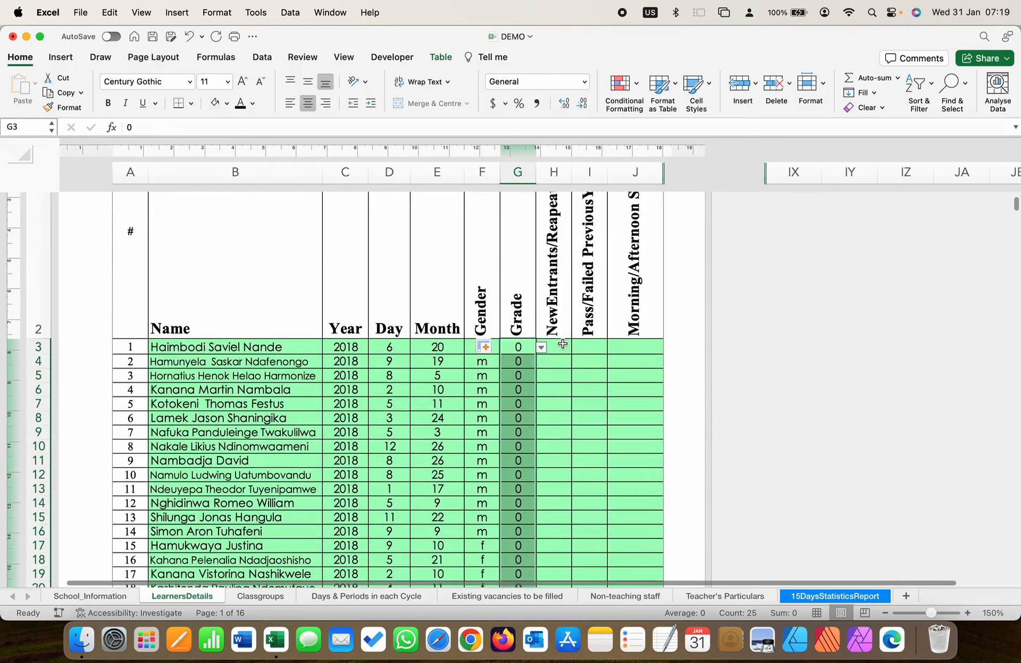
pyautogui.click(563, 344)
pyautogui.click(578, 348)
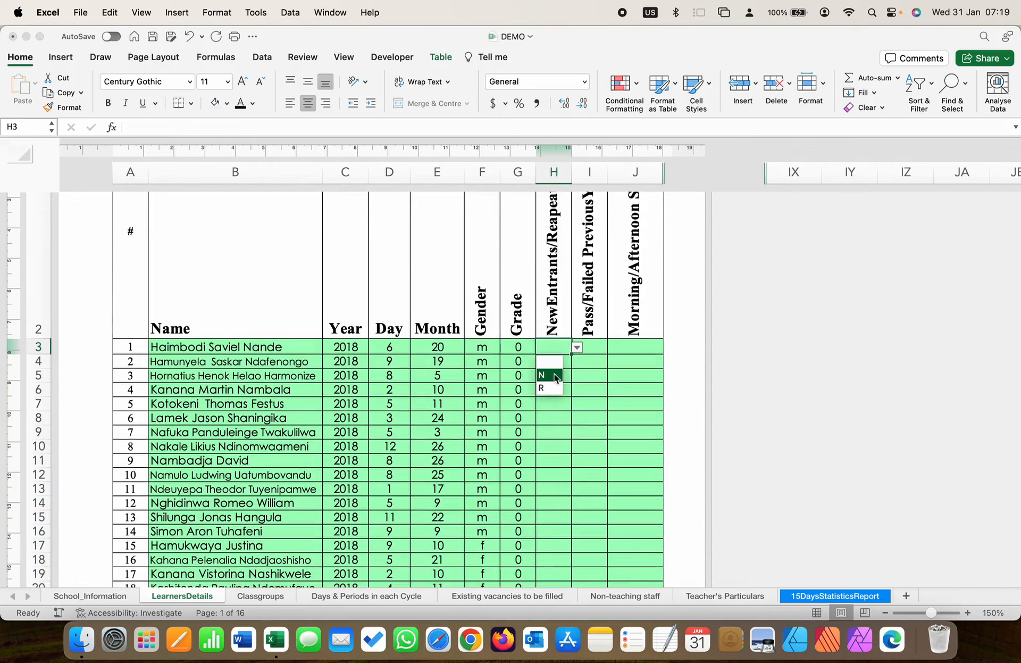
pyautogui.click(553, 376)
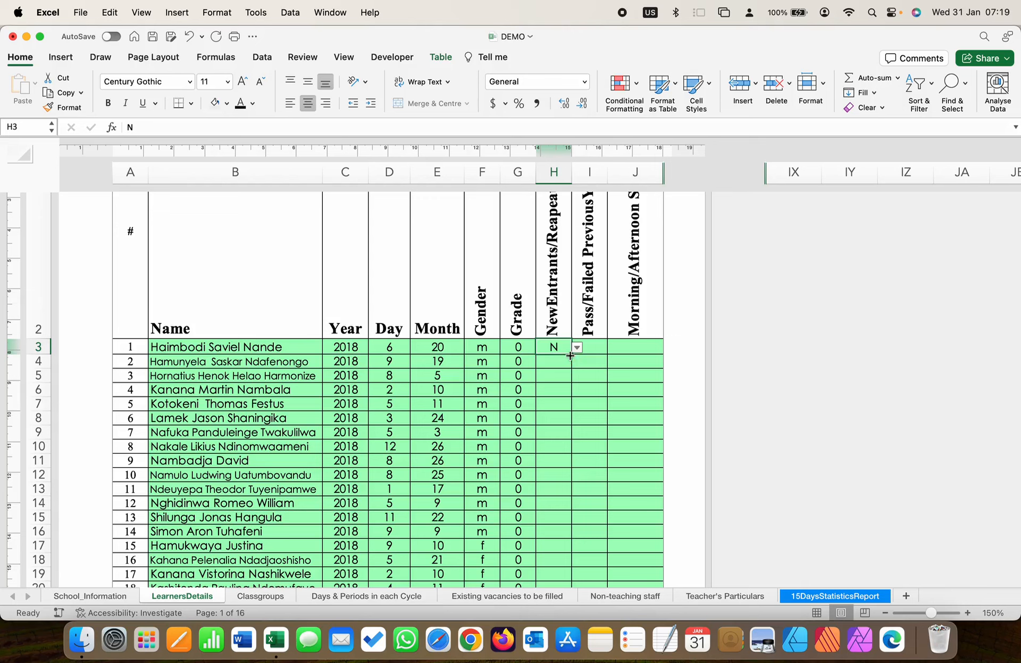
pyautogui.scroll(-3, 571, 354)
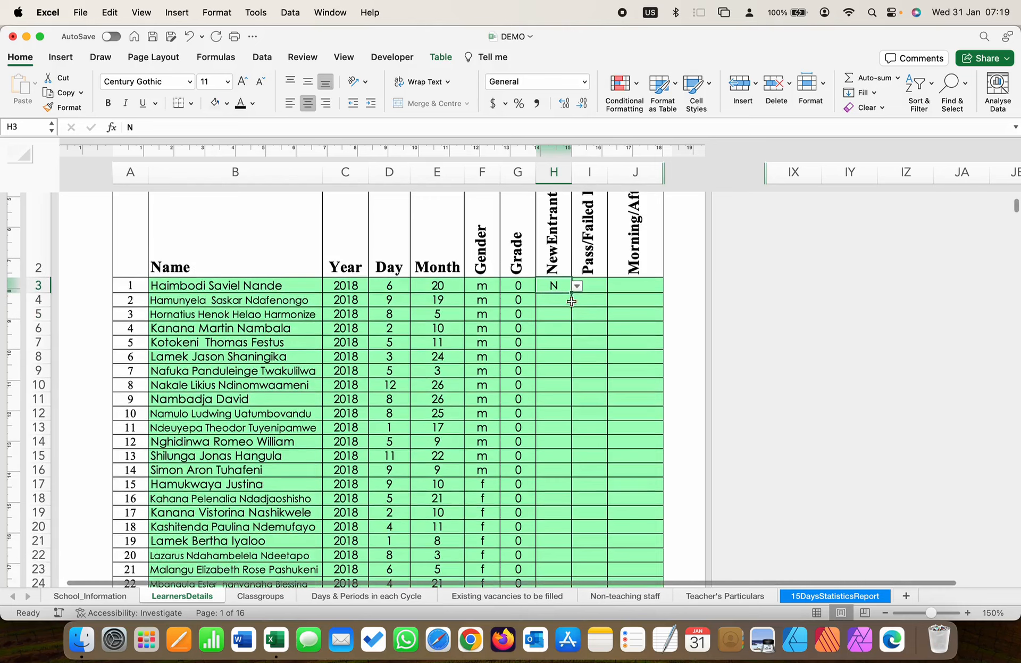
pyautogui.moveTo(571, 294); pyautogui.dragTo(564, 483)
# Step: Fill rows 3 to 27 with P in the Pass/Failed PreviousYear column and Morning in the session column
pyautogui.scroll(5, 563, 426)
pyautogui.click(590, 288)
pyautogui.moveTo(608, 294); pyautogui.dragTo(599, 483)
pyautogui.scroll(5, 599, 426)
pyautogui.click(636, 287)
pyautogui.moveTo(663, 294); pyautogui.dragTo(650, 483)
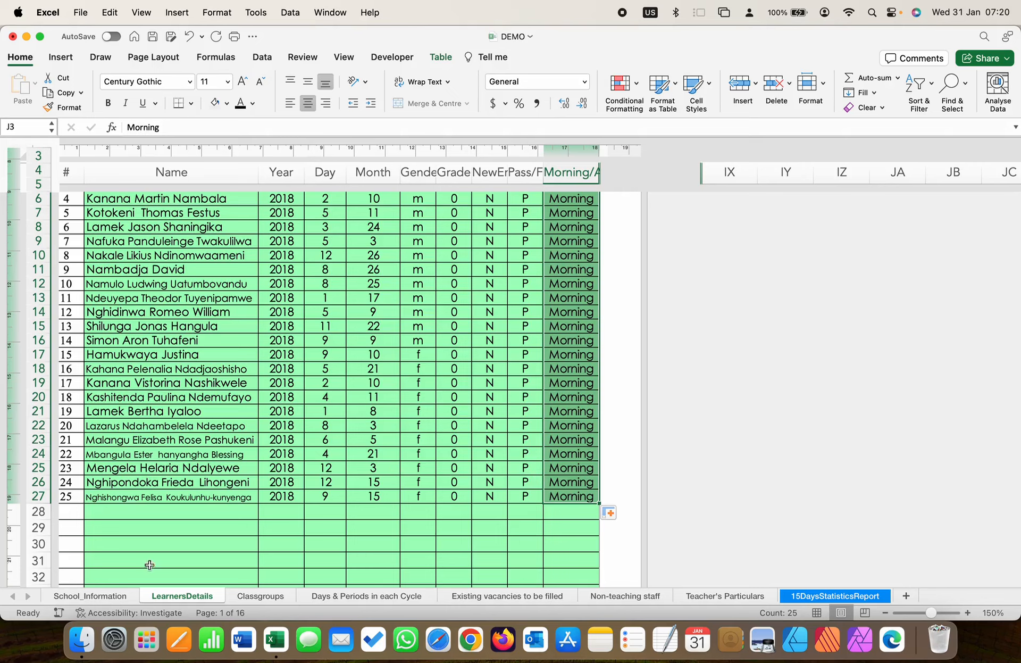
# Step: Switch to the 2024_Classlist_DUPLICATE workbook and copy the Grade 1A names, birth dates and genders (C3:G36)
pyautogui.rightClick(279, 631)
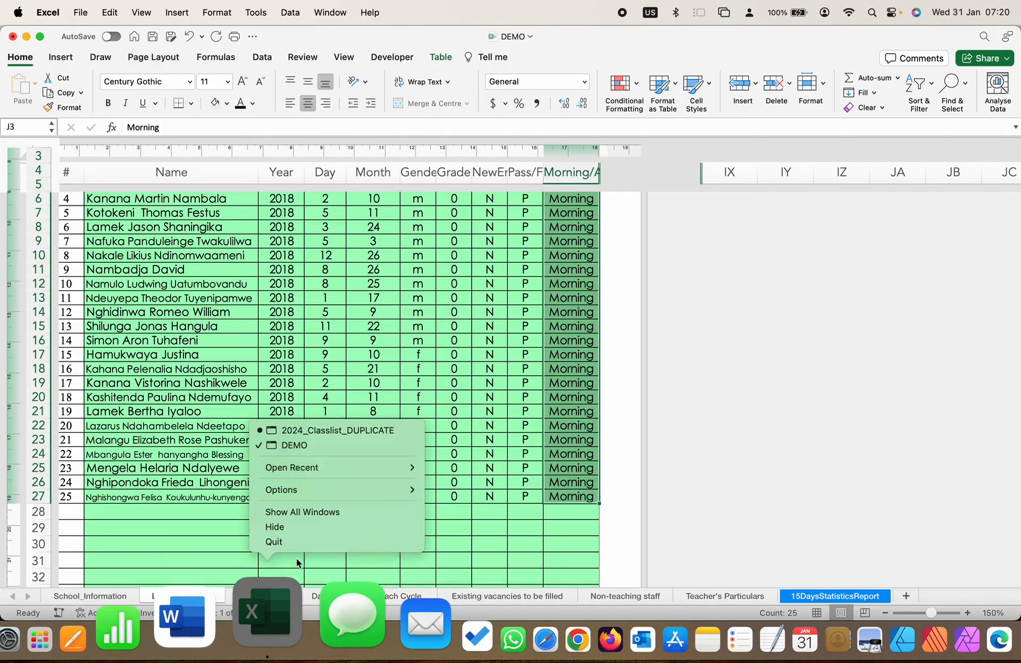
pyautogui.click(322, 445)
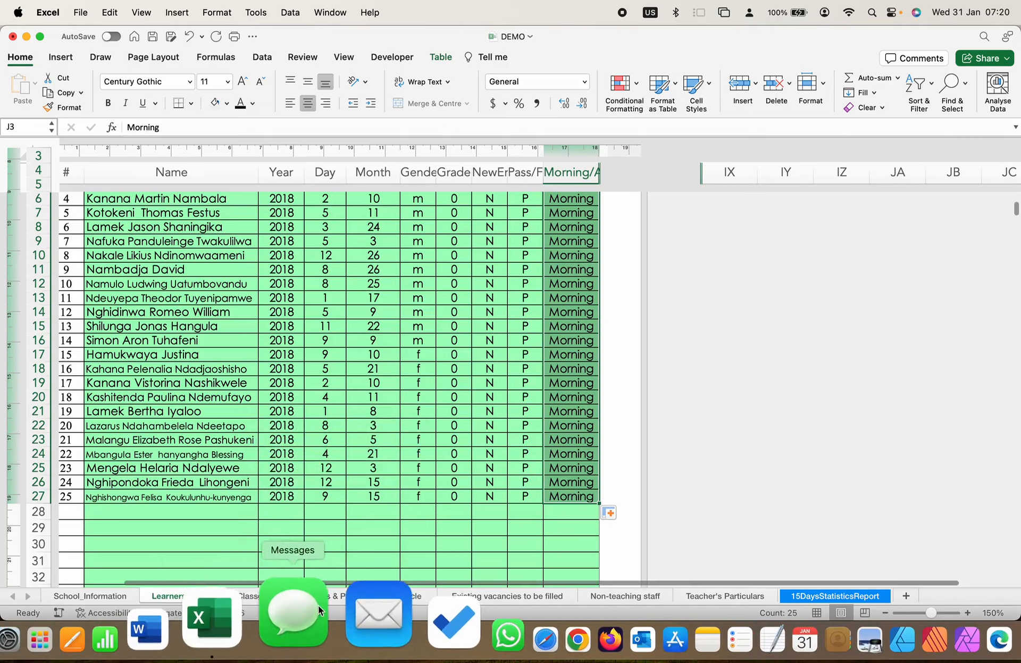
pyautogui.rightClick(280, 624)
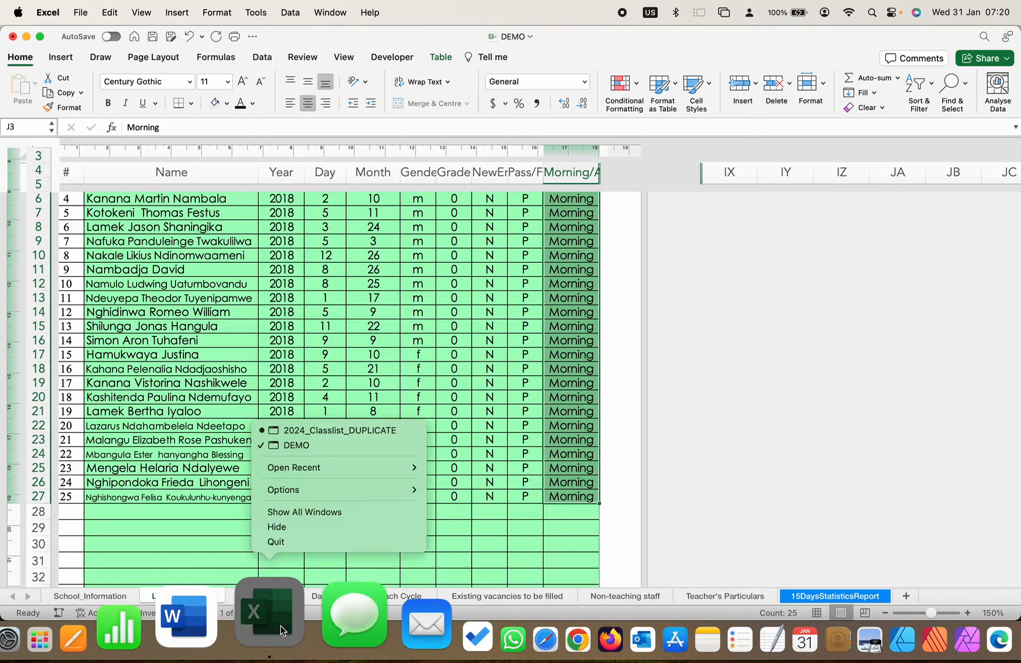
pyautogui.click(305, 430)
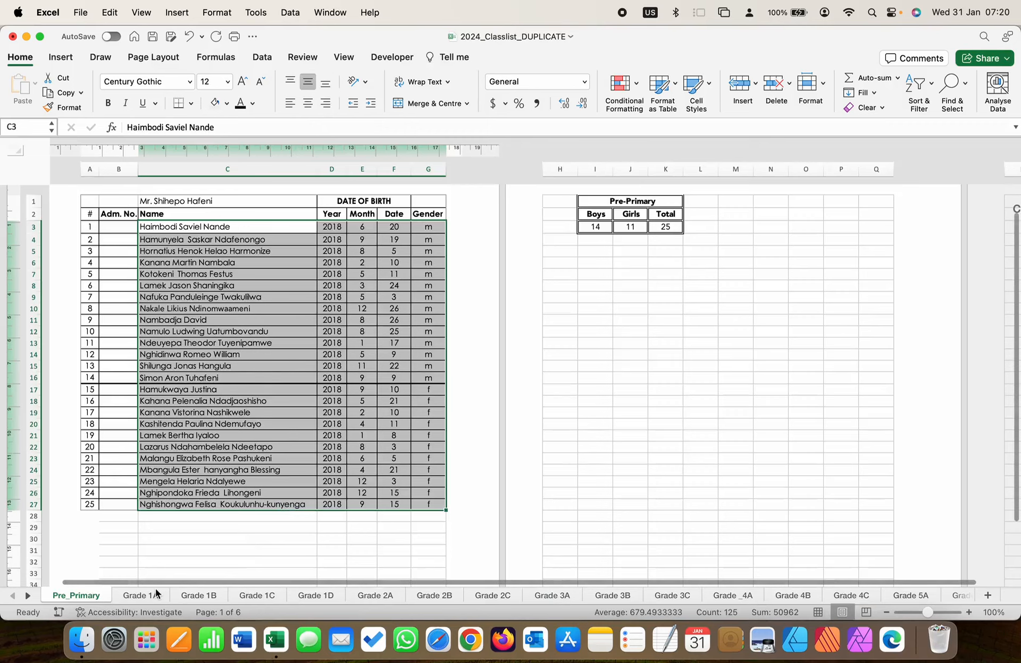
pyautogui.click(141, 595)
pyautogui.scroll(-10, 333, 429)
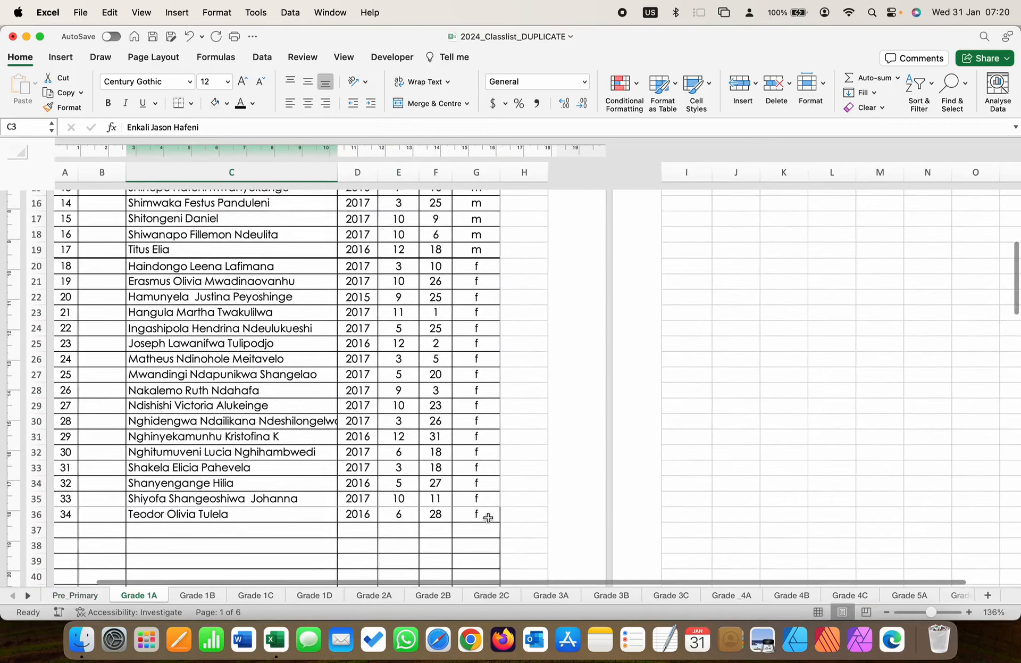
pyautogui.keyDown('shift'); pyautogui.click(483, 516); pyautogui.keyUp('shift')
pyautogui.scroll(10, 482, 516)
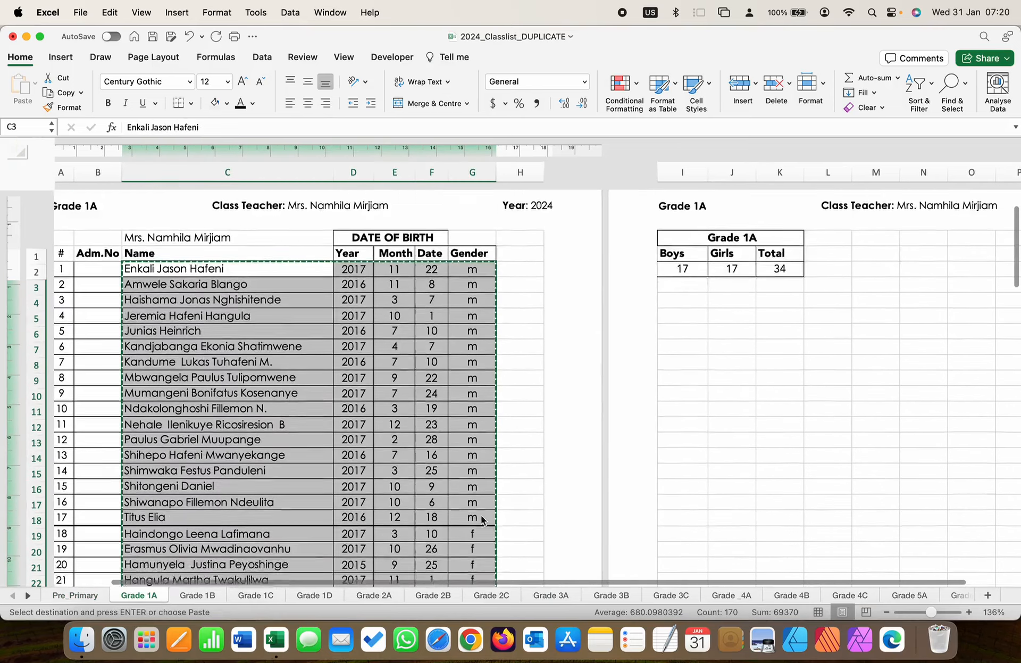
pyautogui.press('super+c')
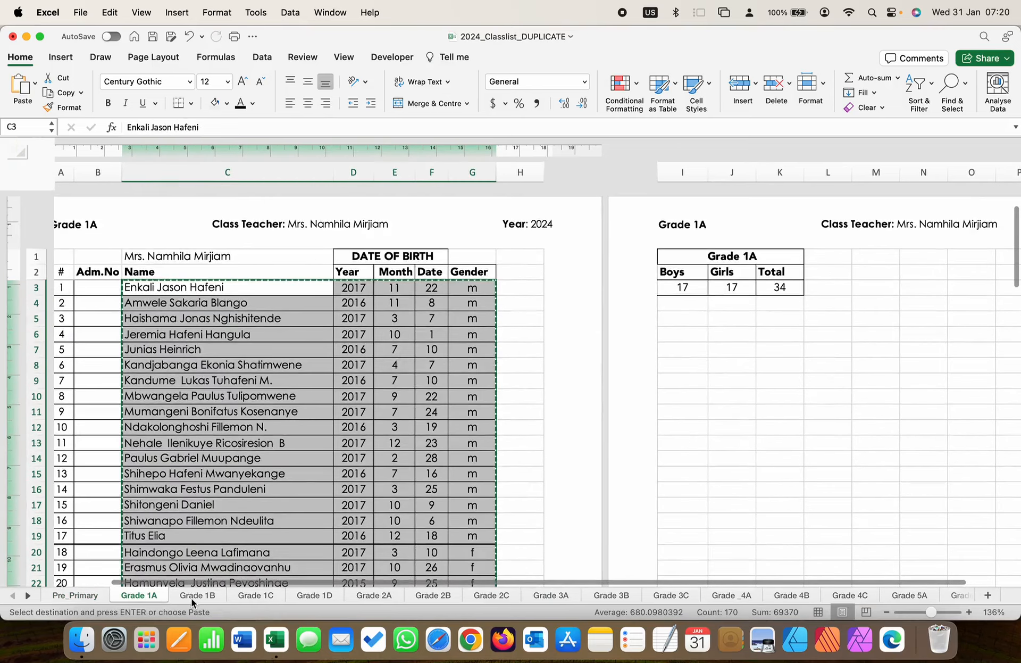
# Step: Paste the copied Grade 1A learners as values into the DEMO workbook's LearnersDetails sheet, starting at cell B28
pyautogui.rightClick(259, 614)
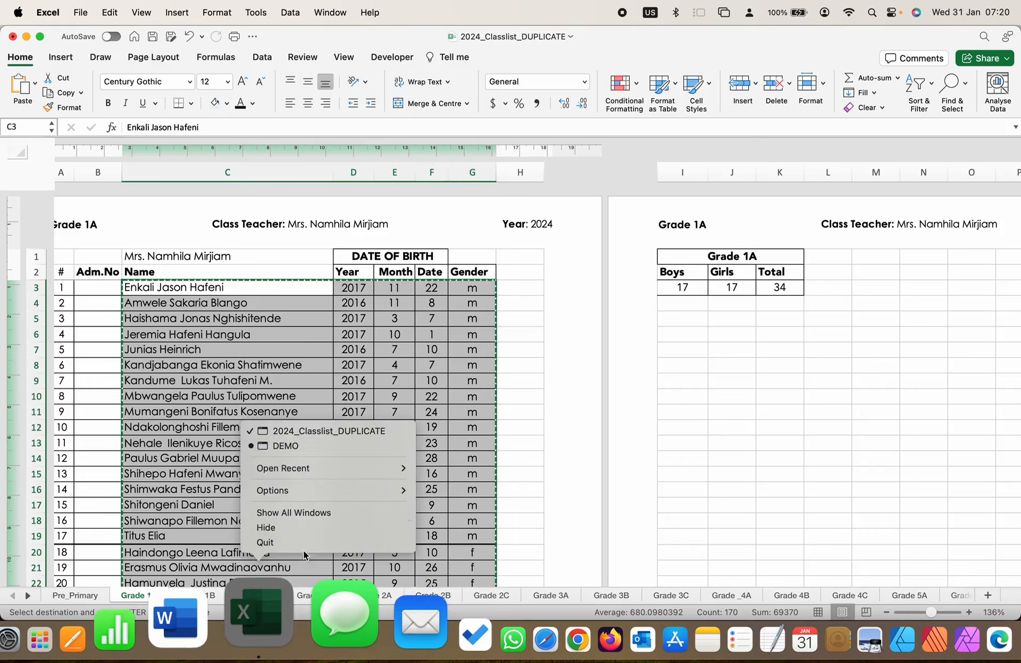
pyautogui.click(314, 446)
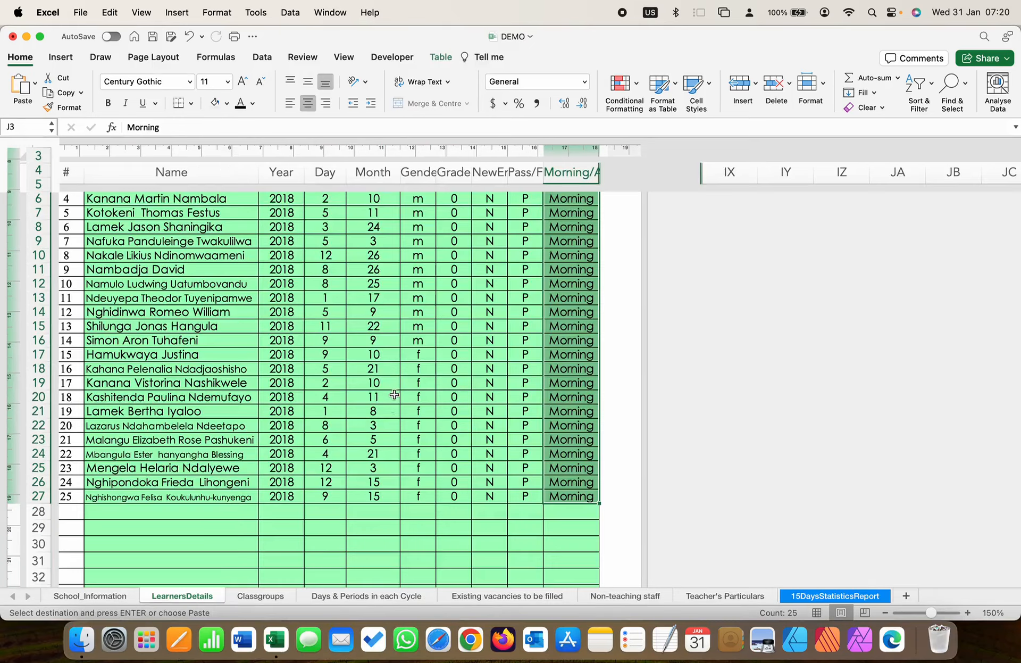
pyautogui.scroll(-5, 241, 409)
pyautogui.scroll(-3, 242, 409)
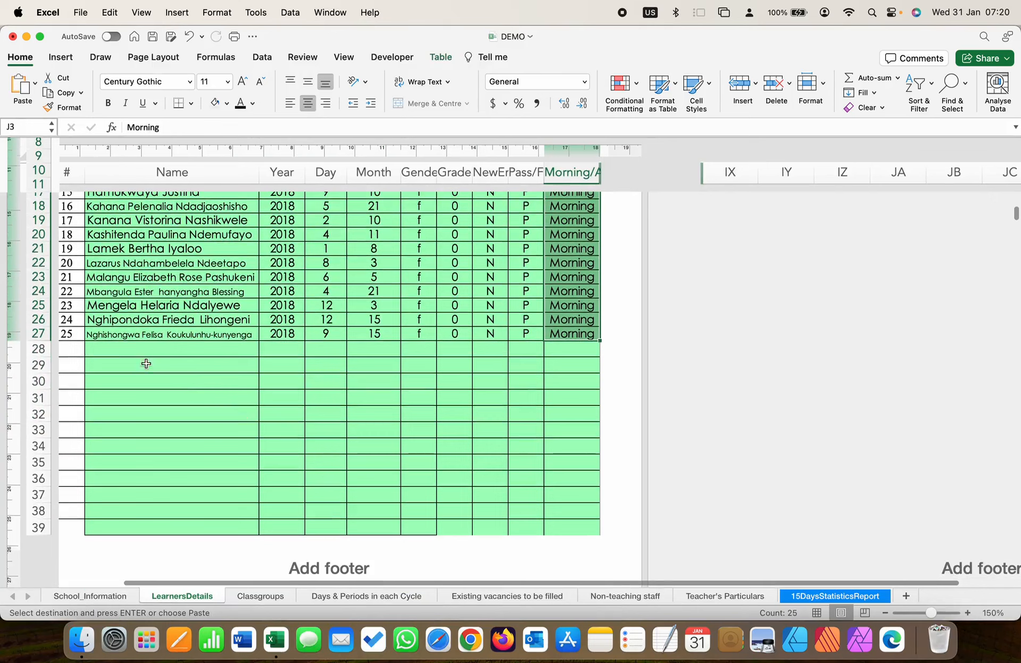
pyautogui.rightClick(103, 347)
pyautogui.moveTo(255, 287)
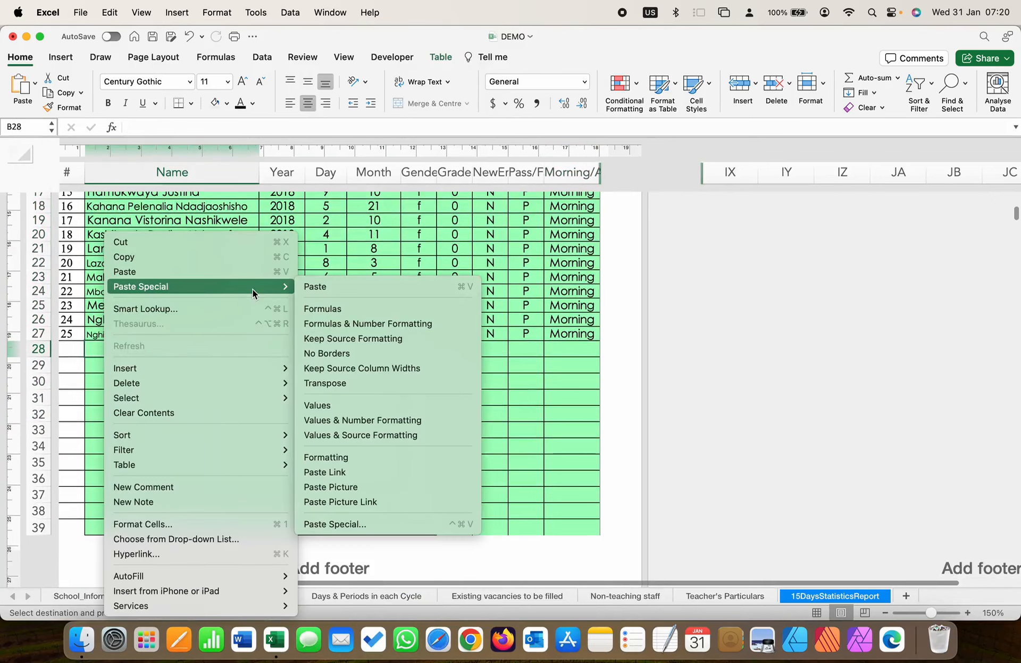
pyautogui.click(331, 407)
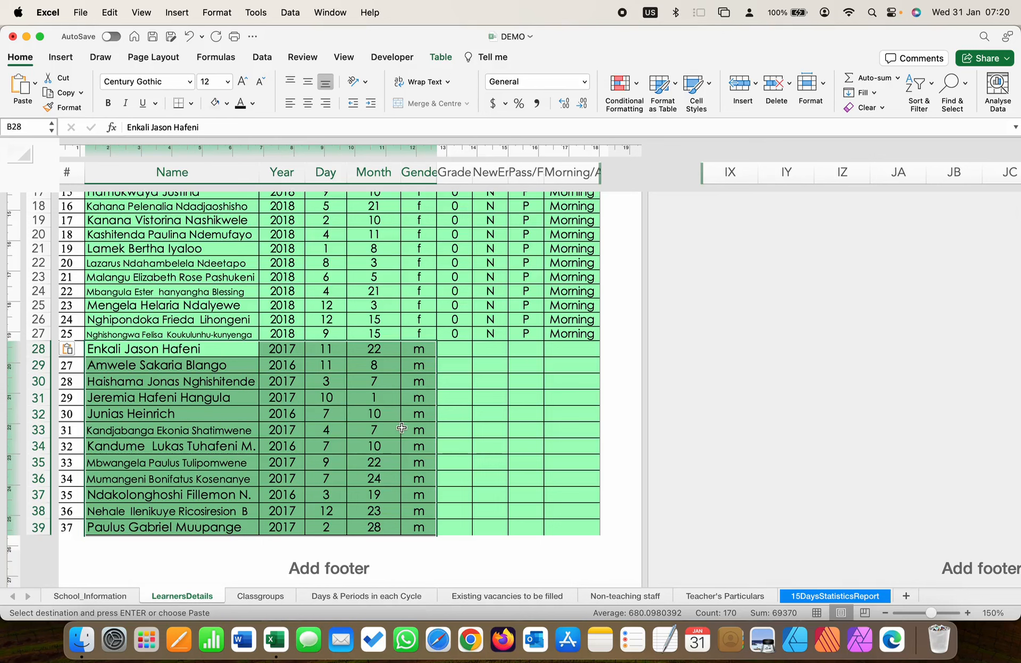
# Step: Set the Grade of the first Grade 1A learner to 1 and fill it down through row 61
pyautogui.click(458, 355)
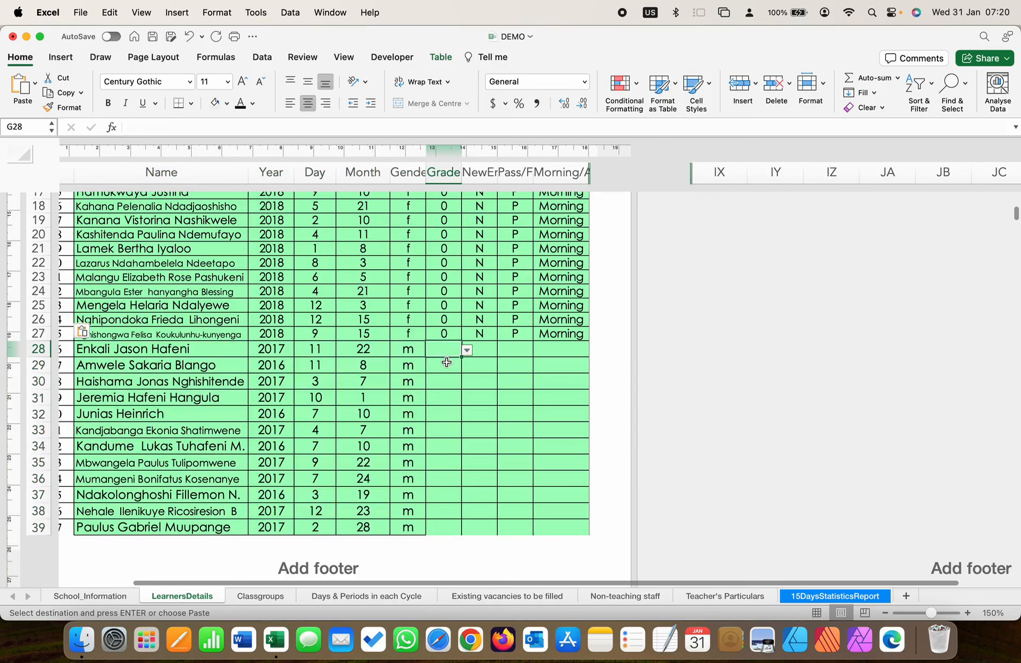
pyautogui.write('1')
pyautogui.press('Return')
pyautogui.press('Up')
pyautogui.moveTo(463, 358); pyautogui.dragTo(467, 297)
pyautogui.scroll(10, 471, 297)
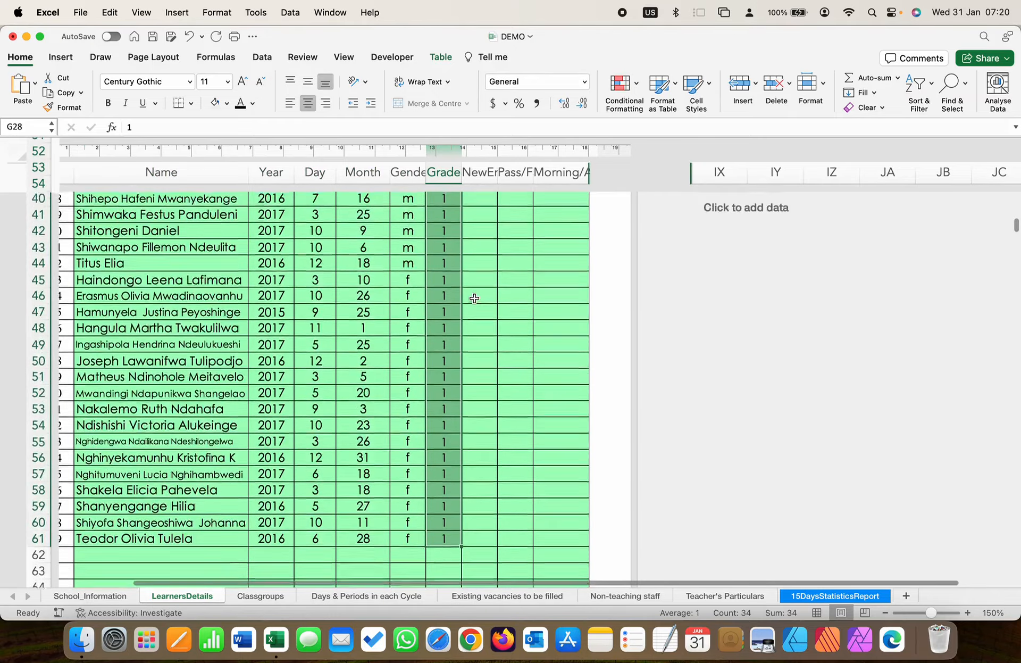
pyautogui.scroll(10, 474, 301)
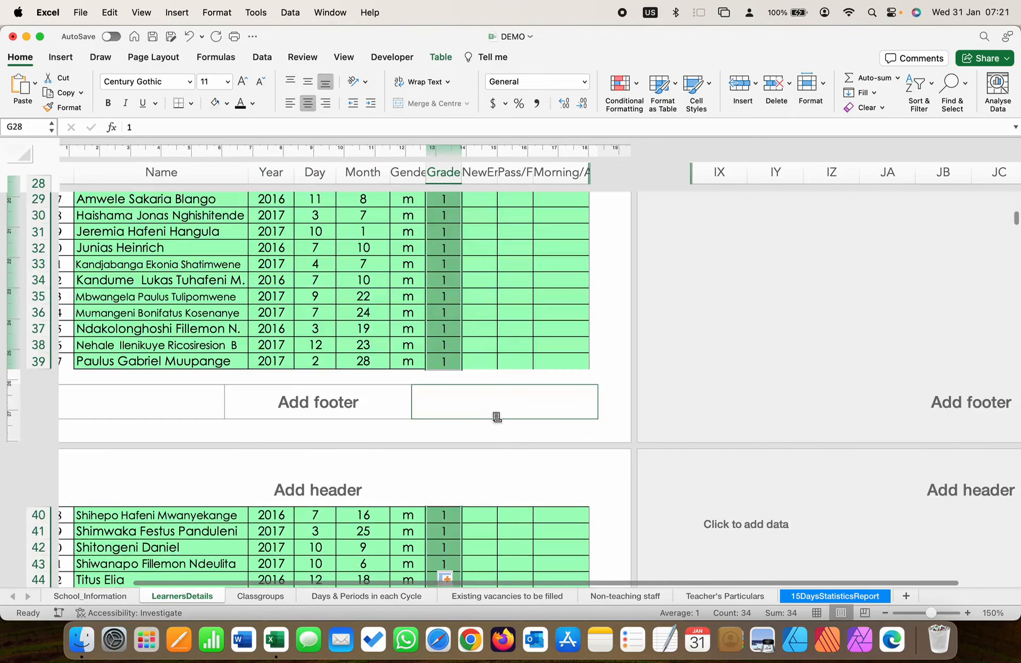
pyautogui.scroll(1, 495, 365)
pyautogui.click(492, 349)
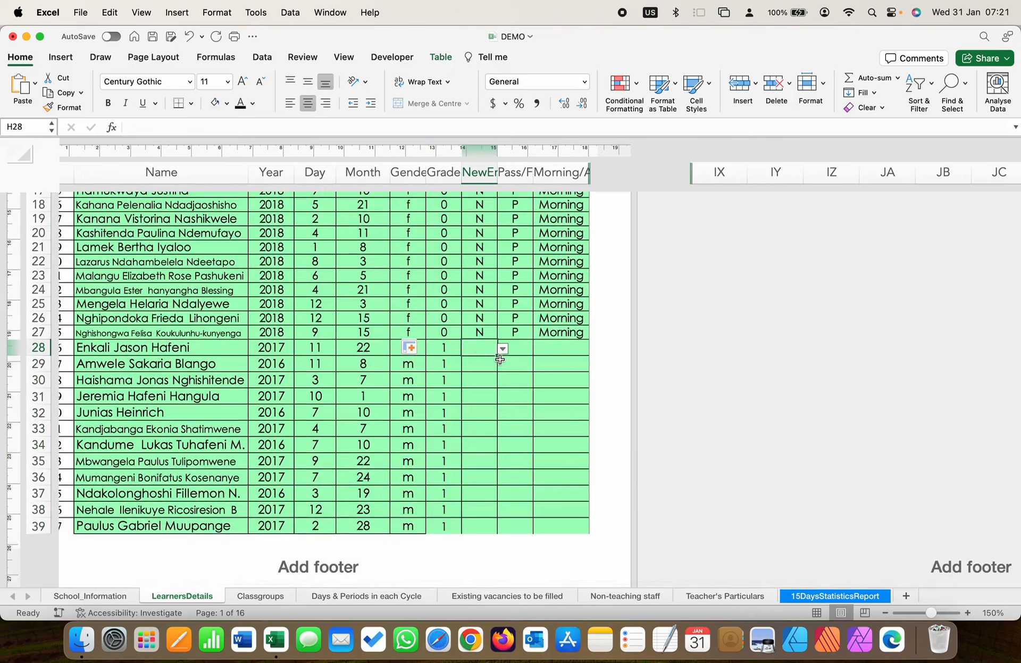
pyautogui.hscroll(1, 499, 357)
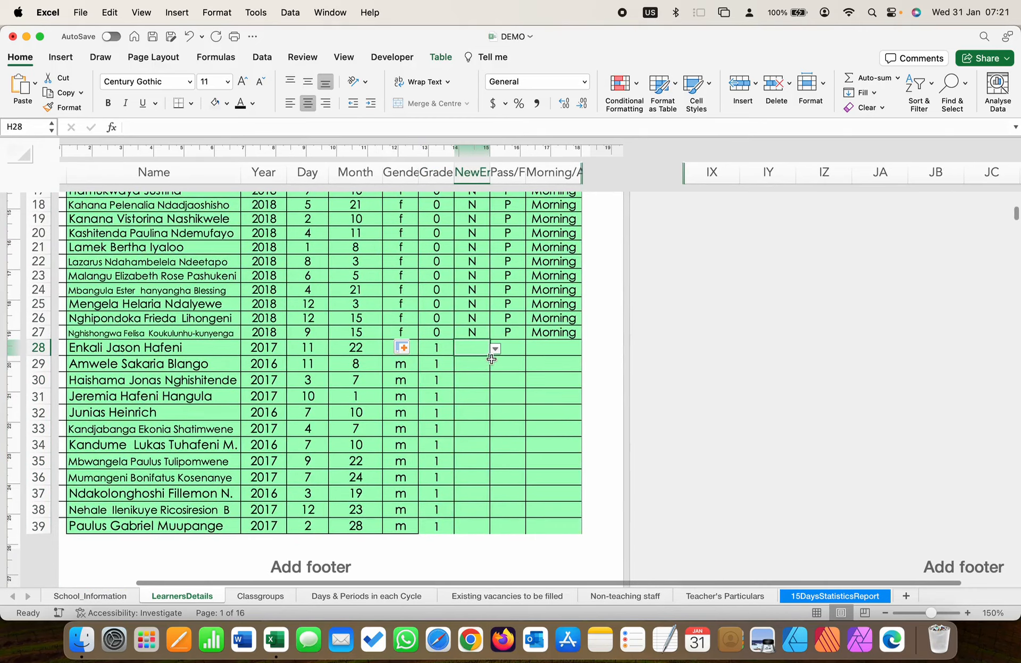
pyautogui.moveTo(491, 356); pyautogui.dragTo(486, 178)
pyautogui.scroll(20, 458, 373)
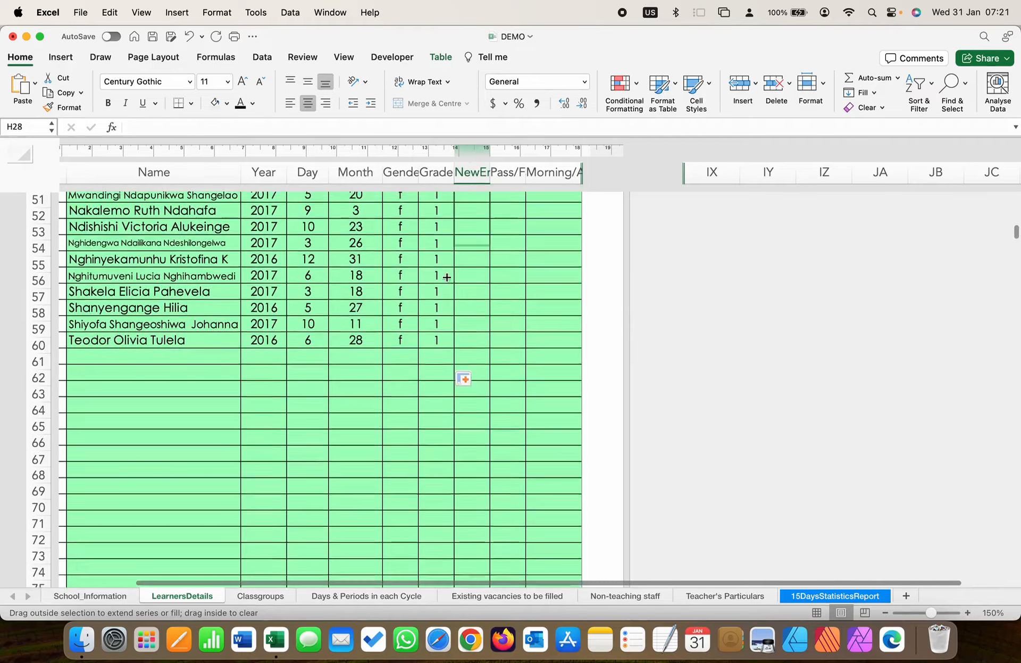
pyautogui.moveTo(454, 364); pyautogui.dragTo(454, 362)
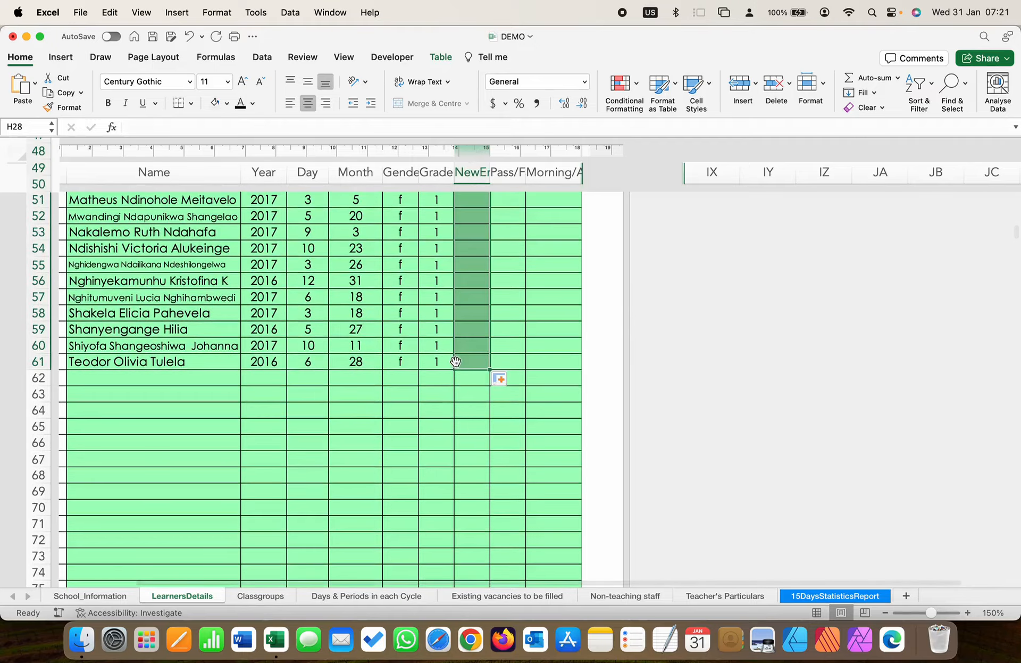
pyautogui.scroll(5, 467, 347)
pyautogui.scroll(8, 467, 346)
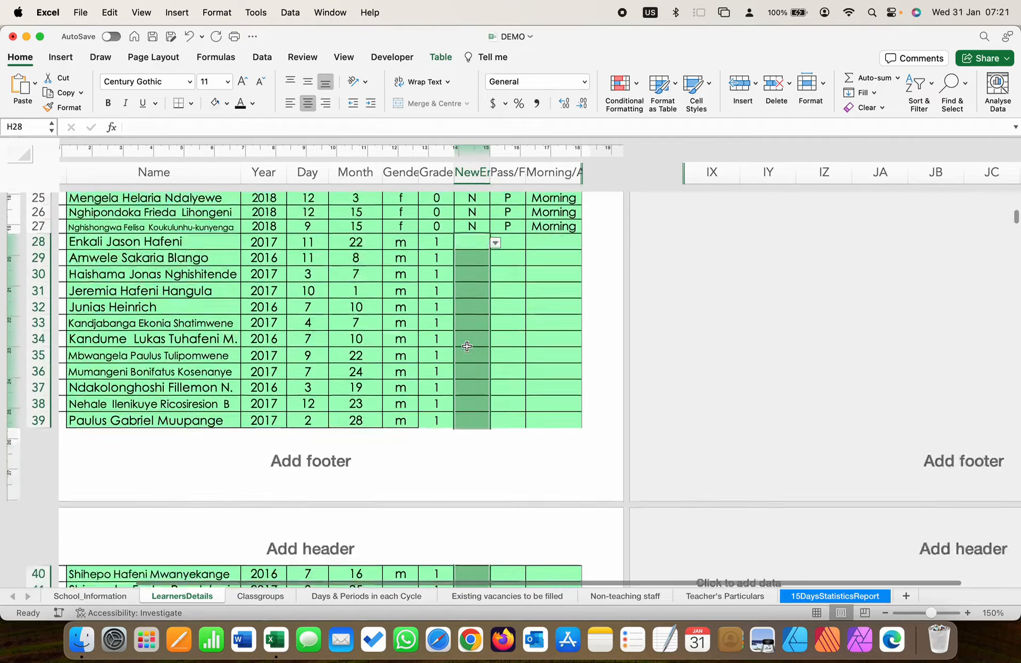
# Step: Fill the N in cell H27 down through row 61 for the Grade 1 learners
pyautogui.click(468, 367)
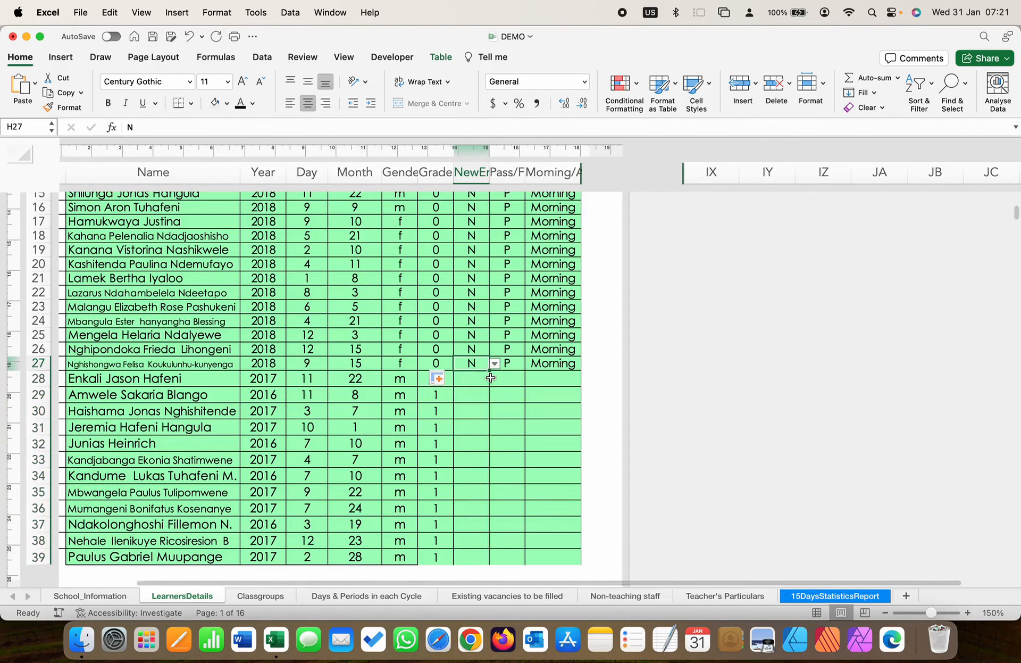
pyautogui.hscroll(1, 483, 381)
pyautogui.hscroll(4, 484, 381)
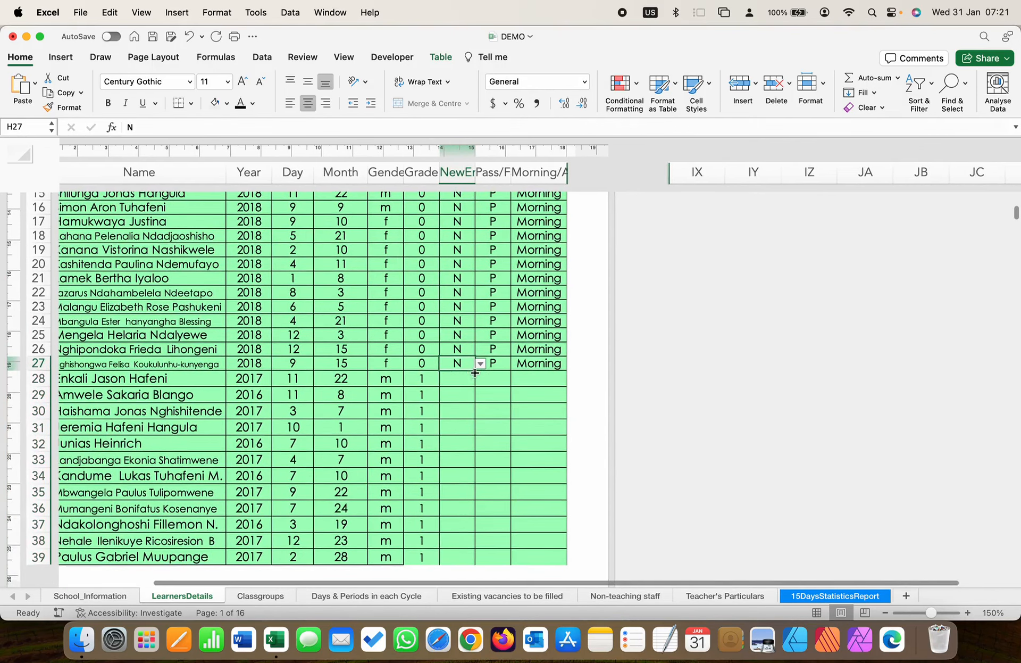
pyautogui.scroll(-1, 470, 372)
pyautogui.moveTo(470, 371); pyautogui.dragTo(472, 401)
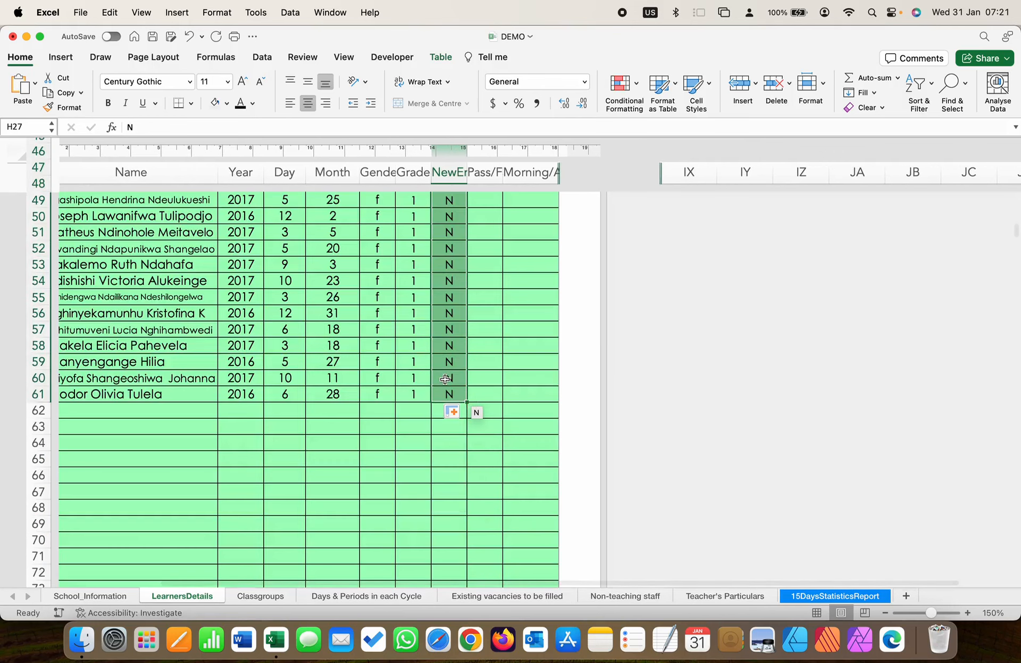
# Step: Change column H to R for the Grade 1 learners in rows 50 and 58
pyautogui.scroll(5, 448, 378)
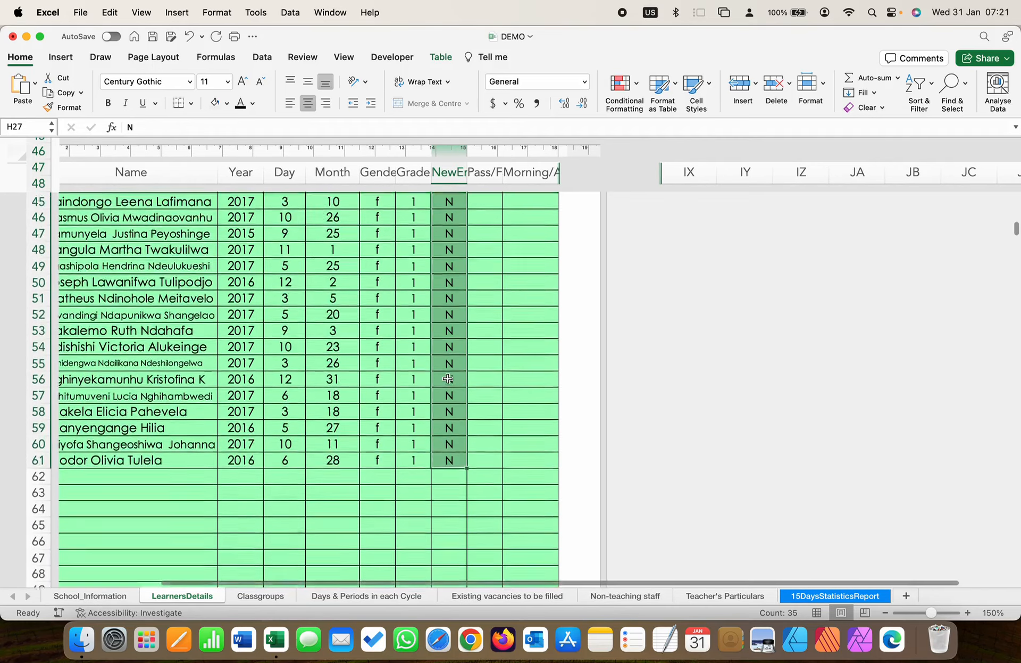
pyautogui.hscroll(-2, 469, 378)
pyautogui.click(490, 376)
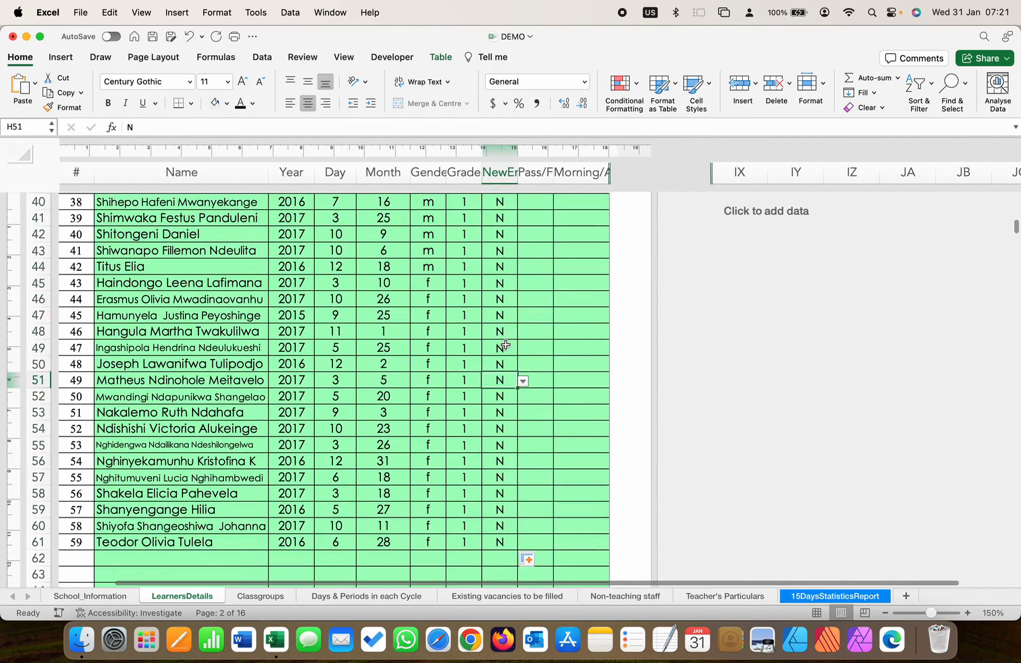
pyautogui.click(506, 346)
pyautogui.click(500, 365)
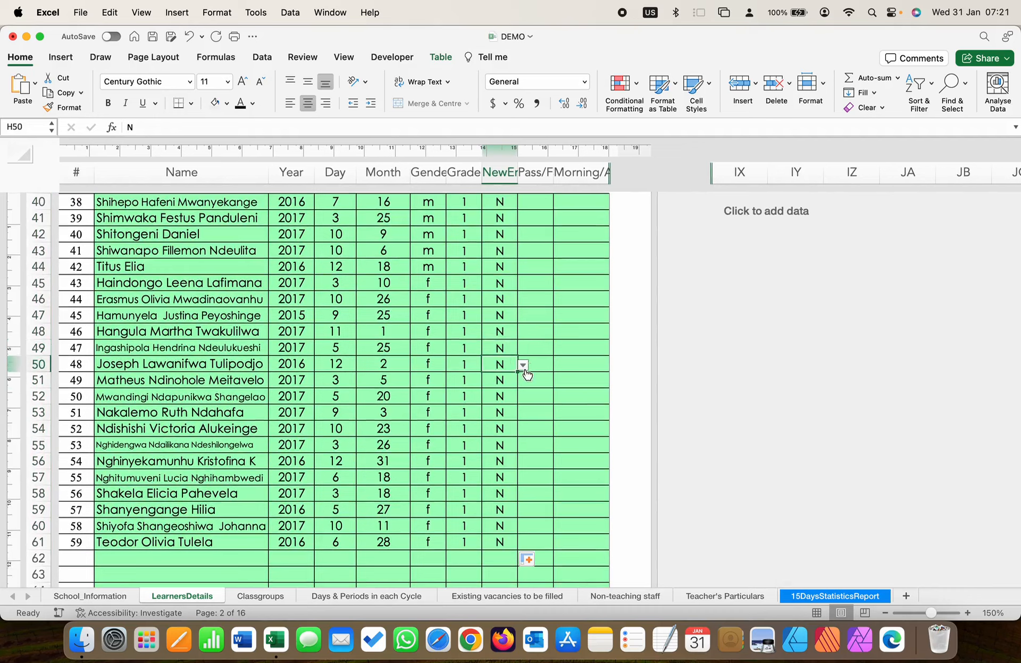
pyautogui.click(524, 366)
pyautogui.click(495, 407)
pyautogui.click(504, 493)
pyautogui.click(523, 495)
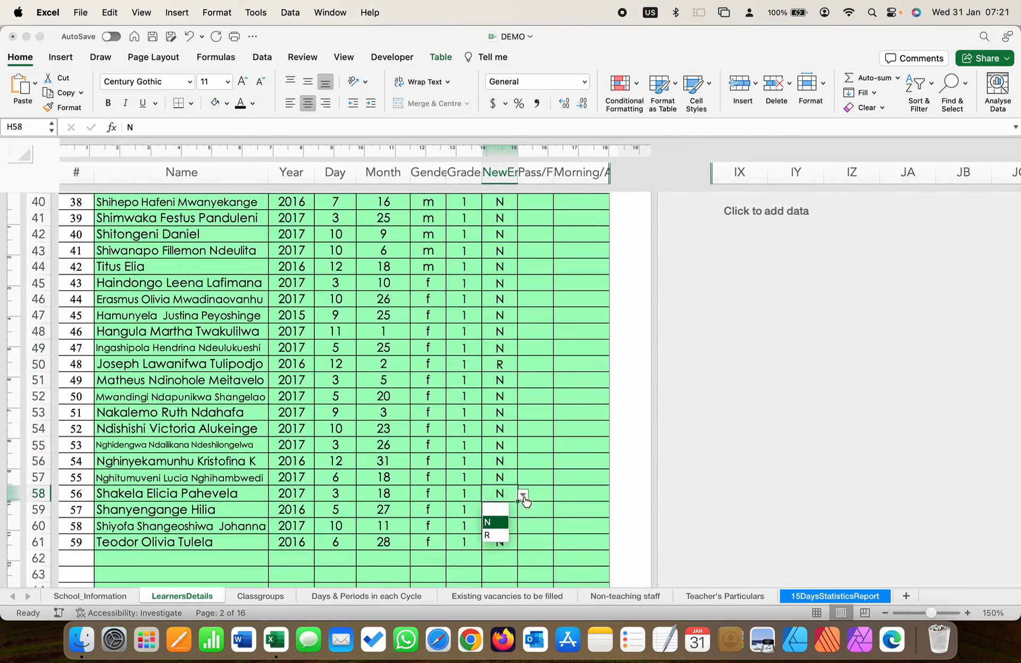
pyautogui.click(497, 533)
# Step: Change column H to R for the Grade 1 learners in rows 41 and 37
pyautogui.scroll(3, 506, 434)
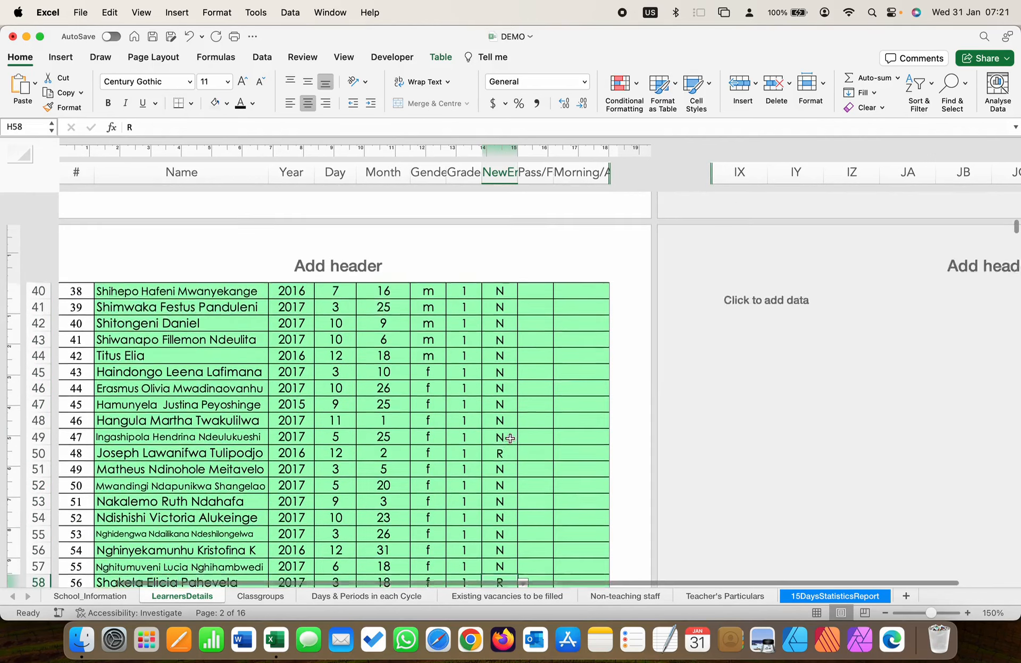
pyautogui.click(502, 320)
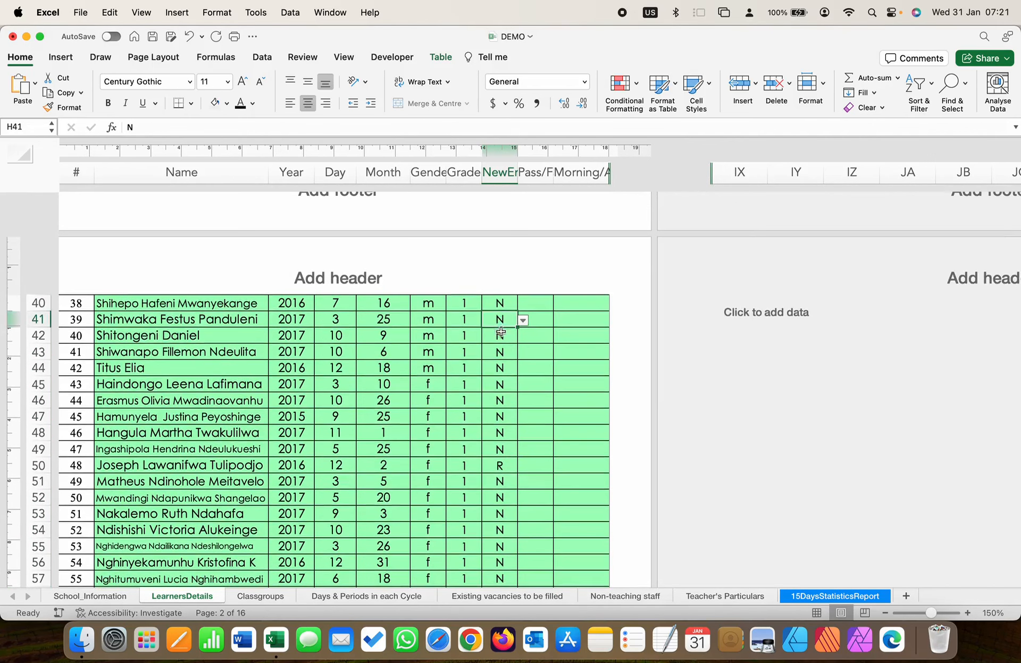
pyautogui.click(523, 320)
pyautogui.click(488, 361)
pyautogui.scroll(8, 510, 425)
pyautogui.click(508, 286)
pyautogui.click(524, 288)
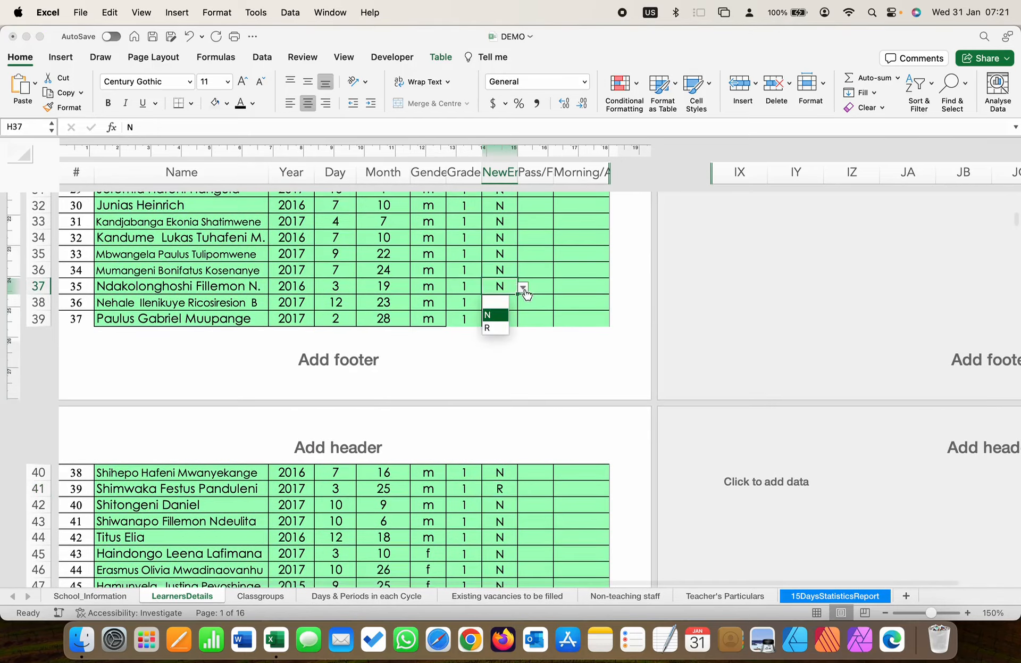
pyautogui.click(488, 328)
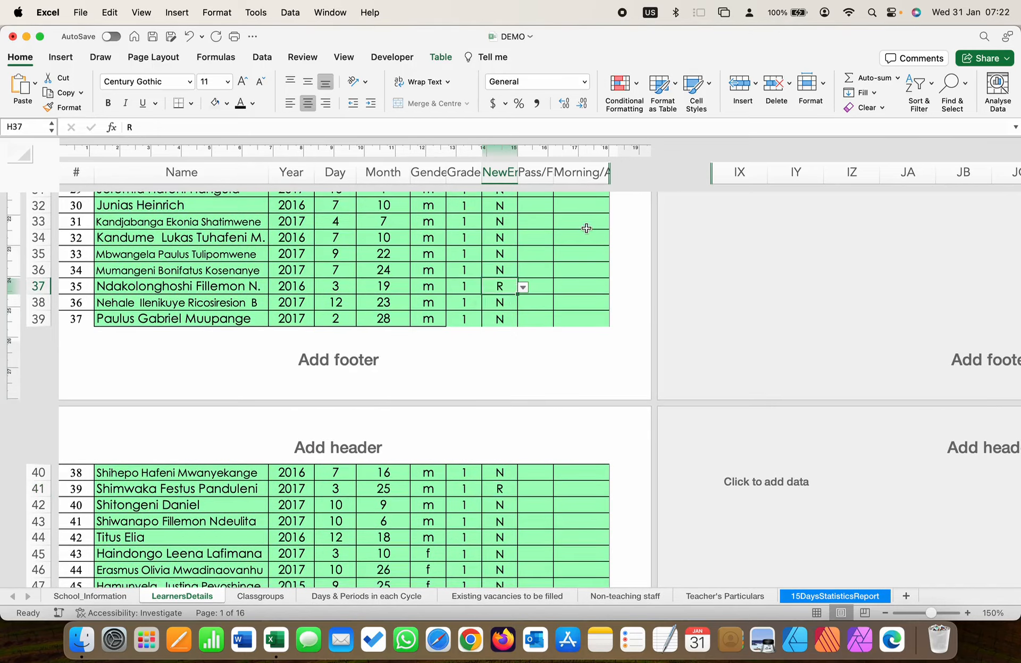
# Step: Fill the P in cell I27 of the Pass/Failed column down through row 61
pyautogui.scroll(6, 586, 228)
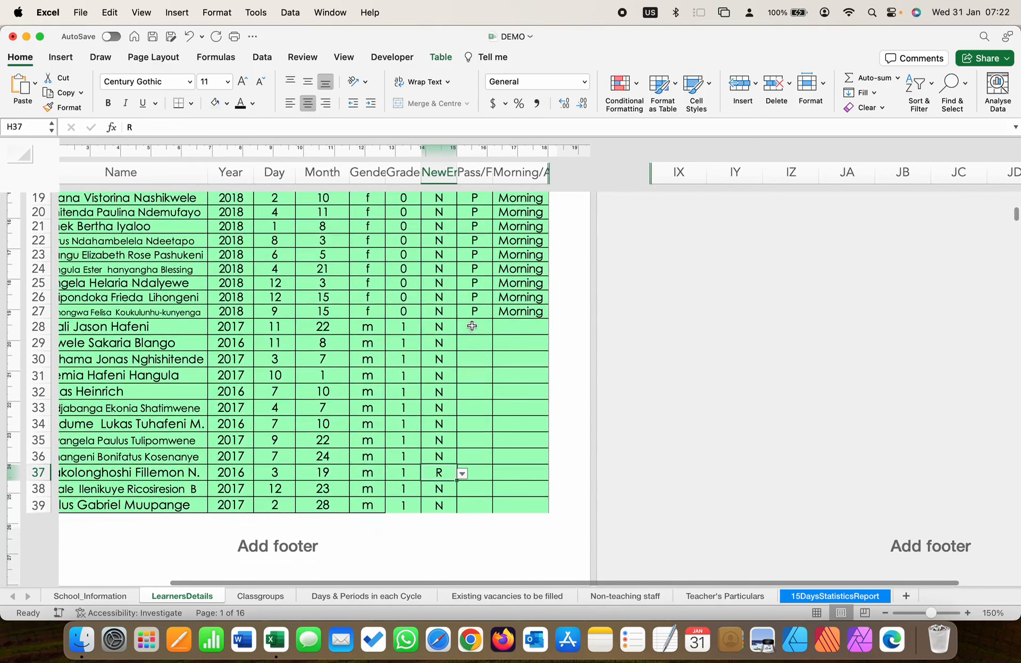
pyautogui.click(473, 325)
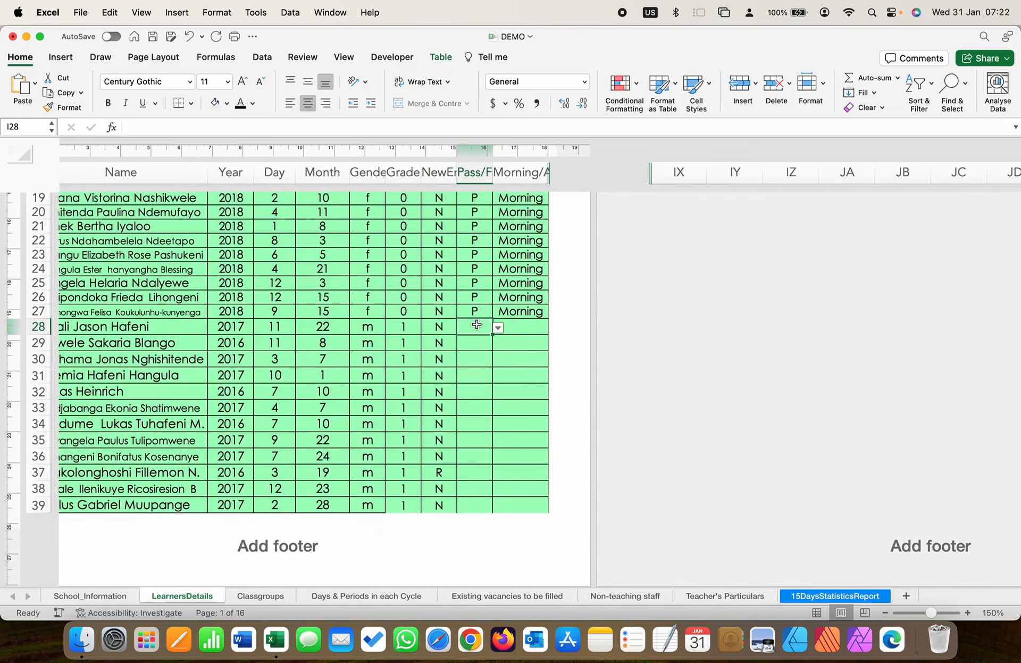
pyautogui.moveTo(490, 328)
pyautogui.mouseDown()
pyautogui.moveTo(474, 320)
pyautogui.moveTo(488, 321)
pyautogui.mouseUp()
pyautogui.click(438, 261)
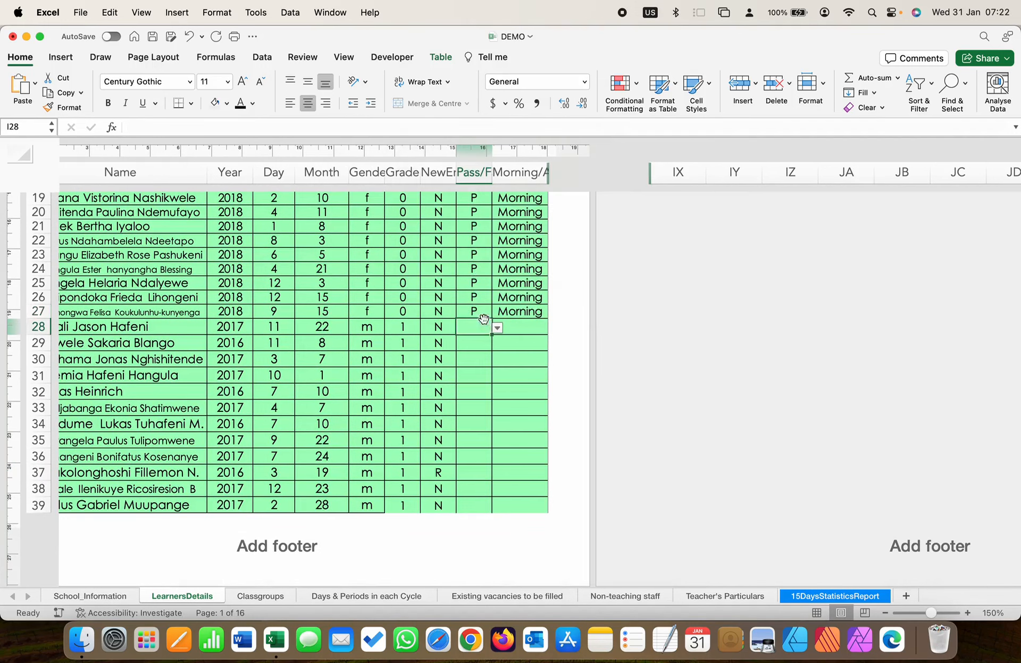
pyautogui.moveTo(490, 318); pyautogui.dragTo(476, 335)
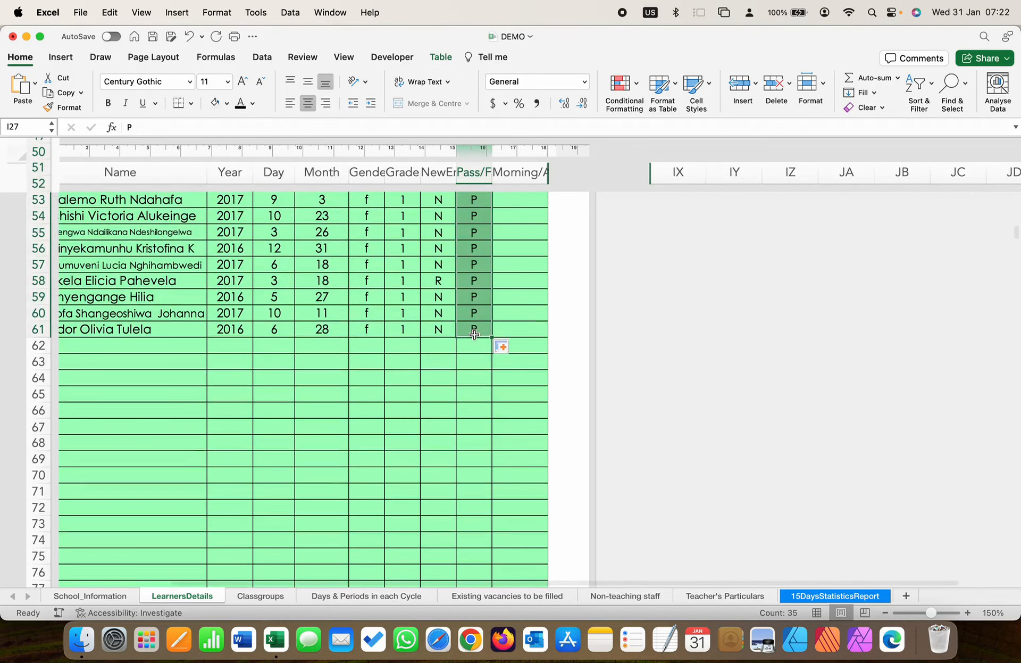
# Step: Change the Pass/Failed value to F for the repeating learners in rows 58 and 50
pyautogui.click(473, 282)
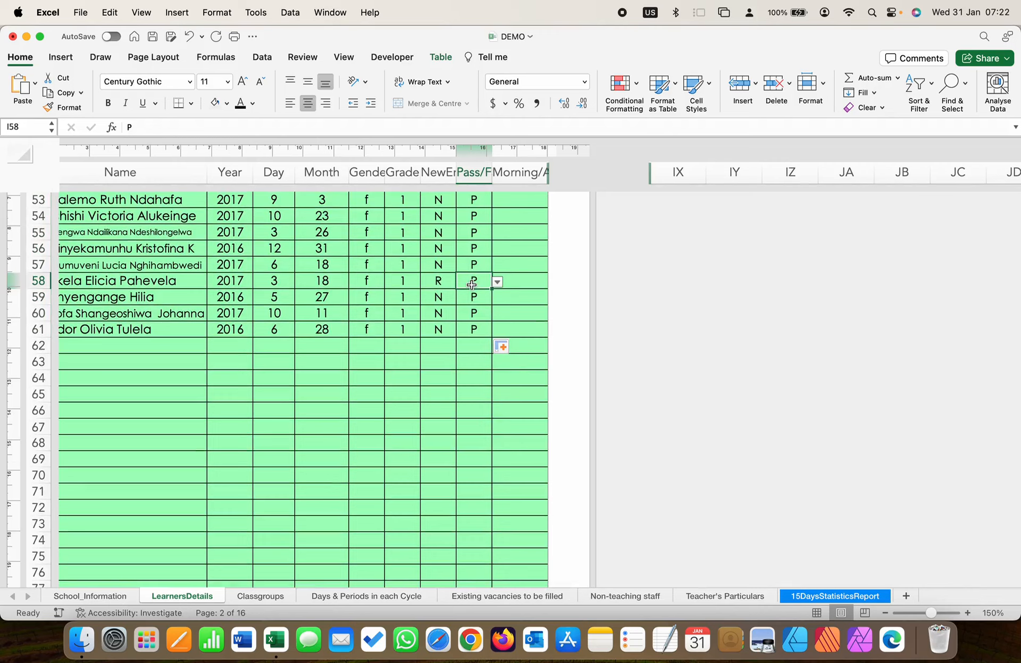
pyautogui.click(498, 282)
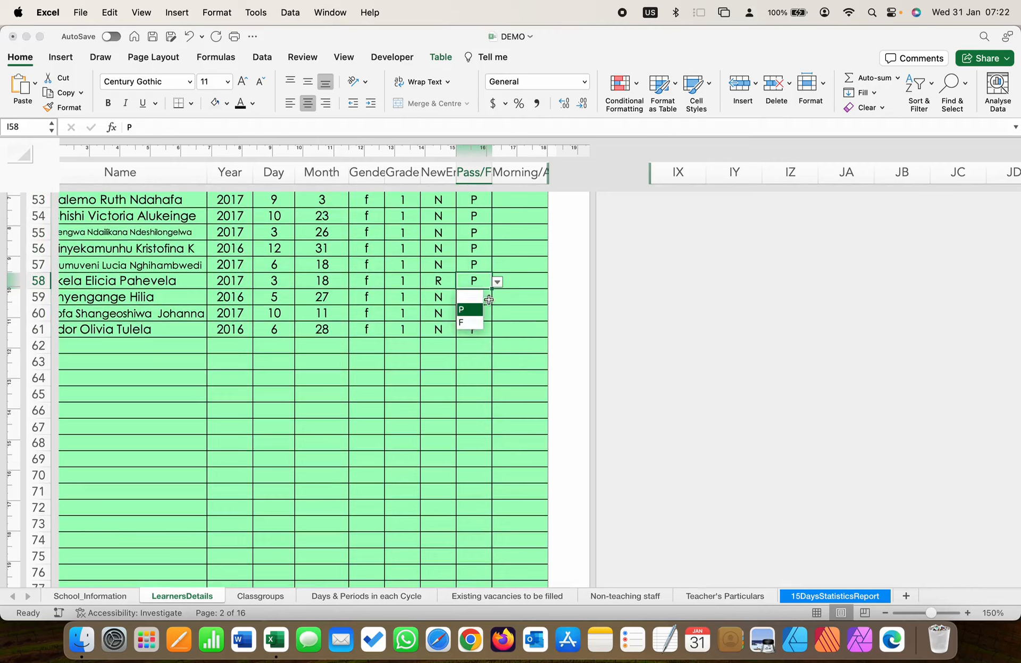
pyautogui.click(475, 326)
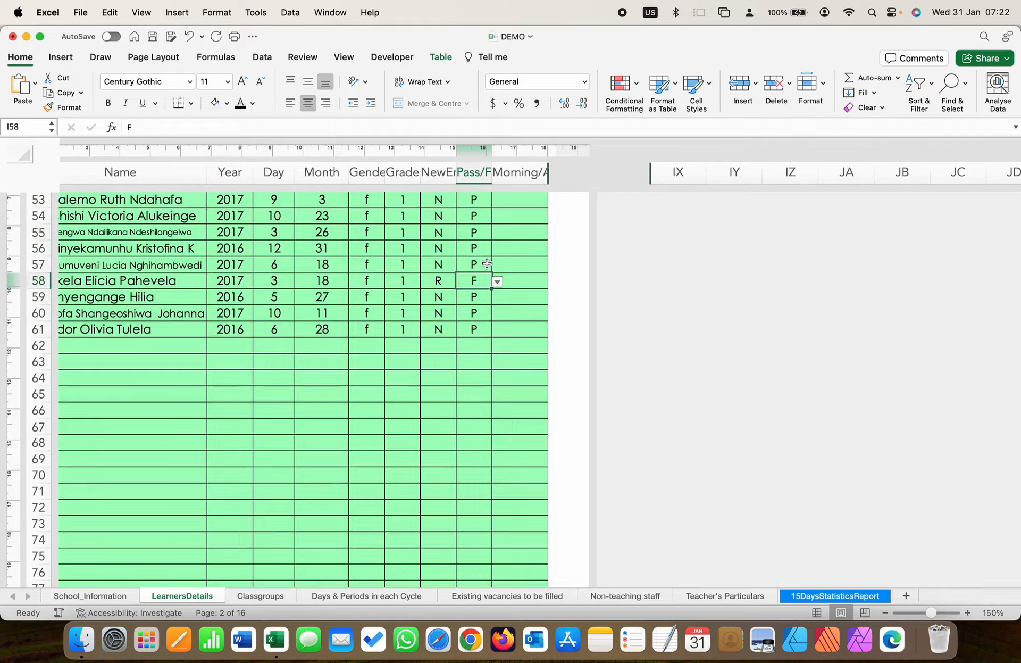
pyautogui.scroll(7, 475, 266)
pyautogui.click(474, 271)
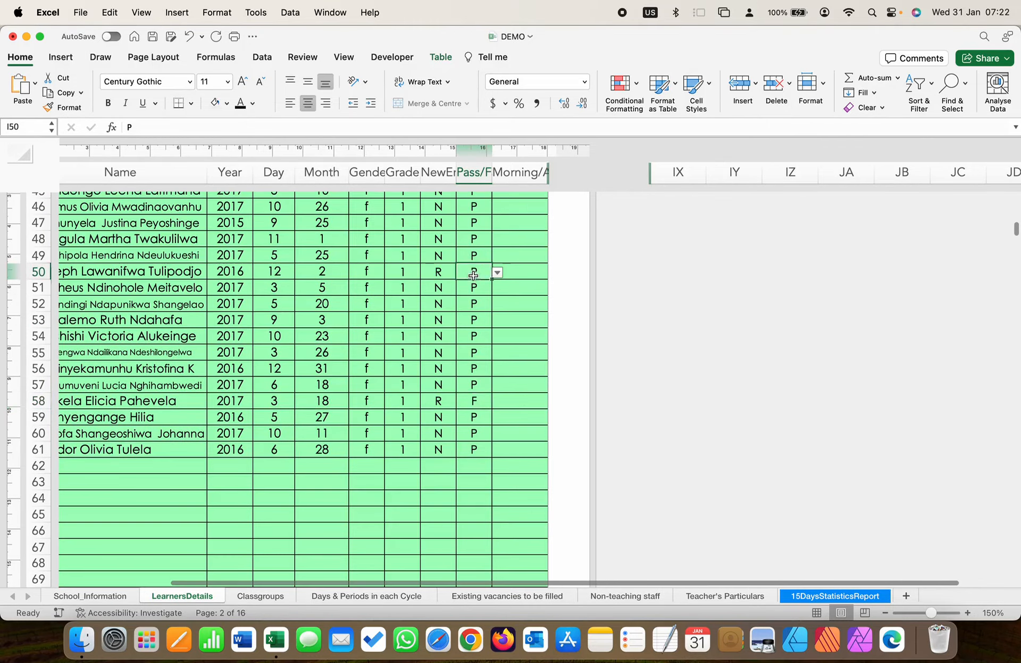
pyautogui.click(498, 272)
pyautogui.click(467, 313)
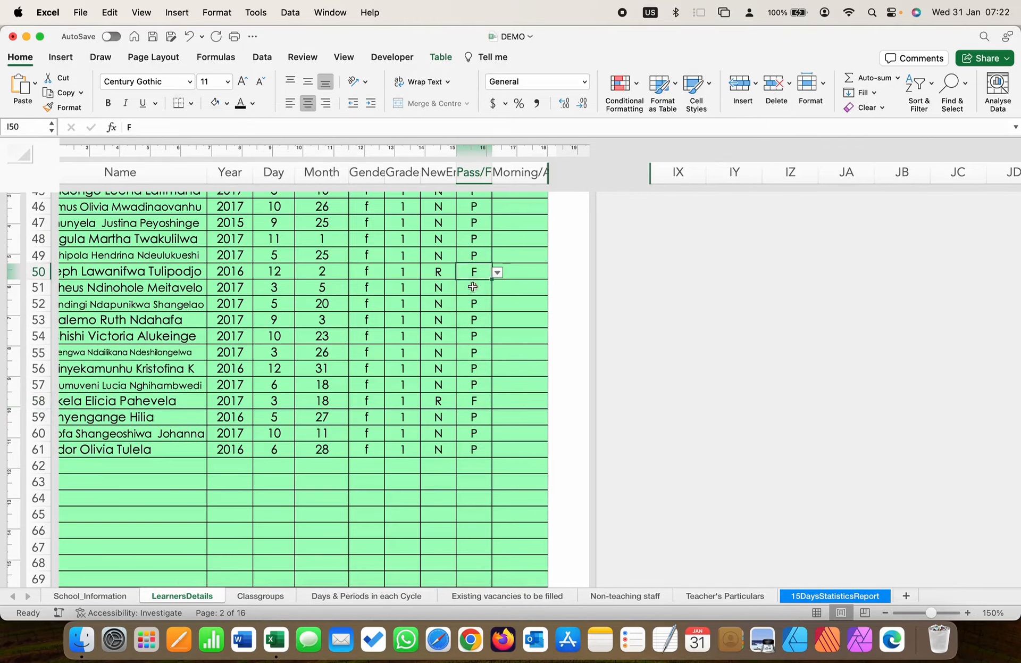
# Step: Change the Pass/Failed value to F for the repeating learners in rows 41 and 37
pyautogui.scroll(8, 468, 282)
pyautogui.click(466, 278)
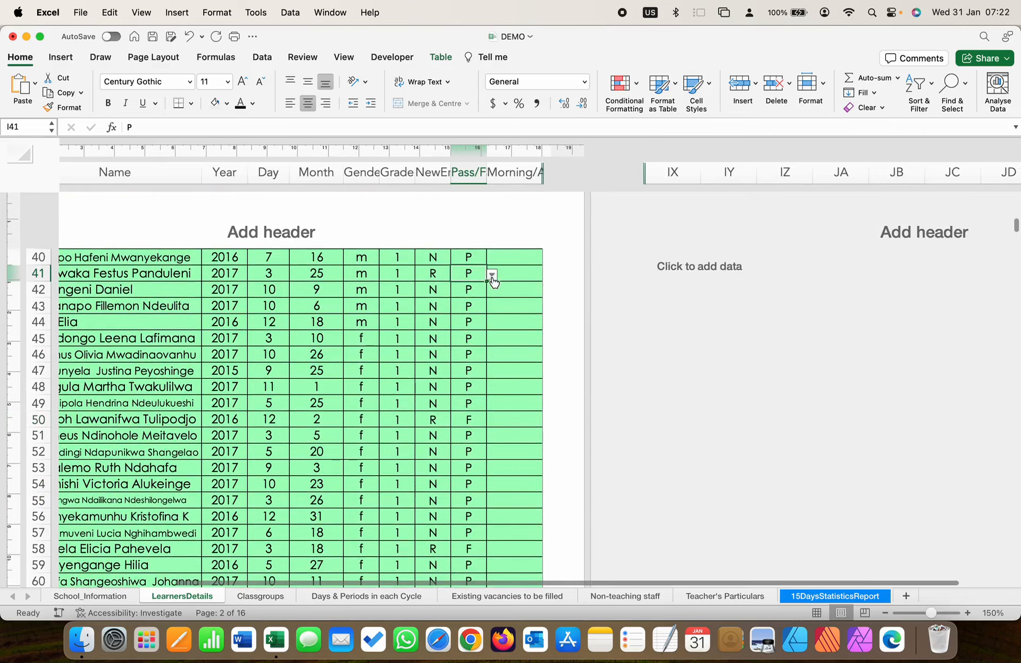
pyautogui.click(492, 275)
pyautogui.click(457, 315)
pyautogui.scroll(5, 462, 292)
pyautogui.click(461, 275)
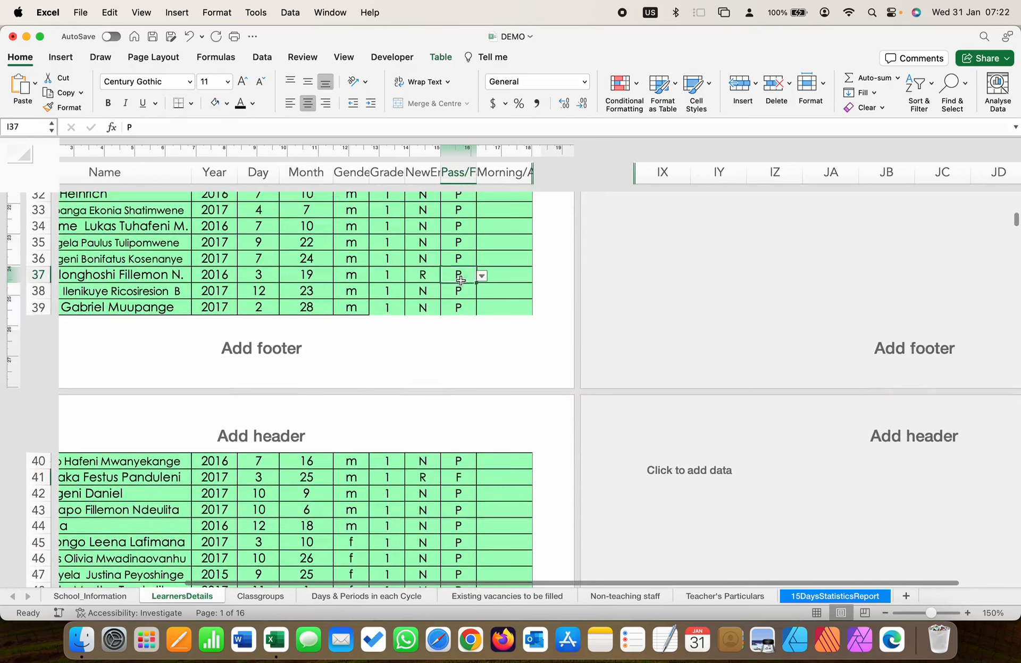
pyautogui.click(481, 276)
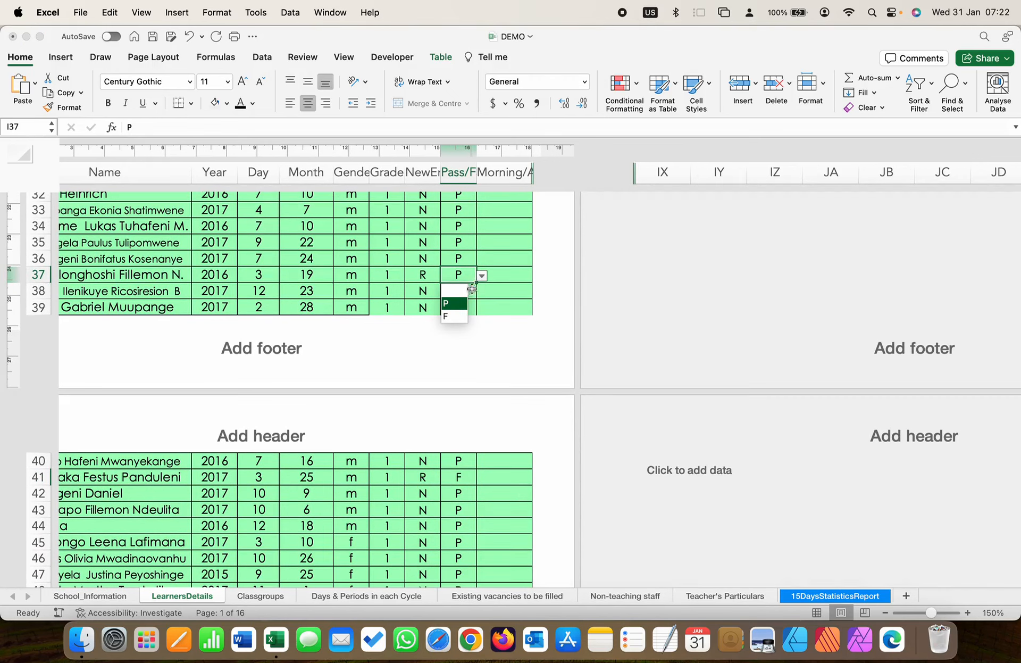
pyautogui.click(456, 315)
# Step: Fill Morning from cell J27 of the session column down through row 61
pyautogui.scroll(4, 459, 298)
pyautogui.scroll(2, 459, 280)
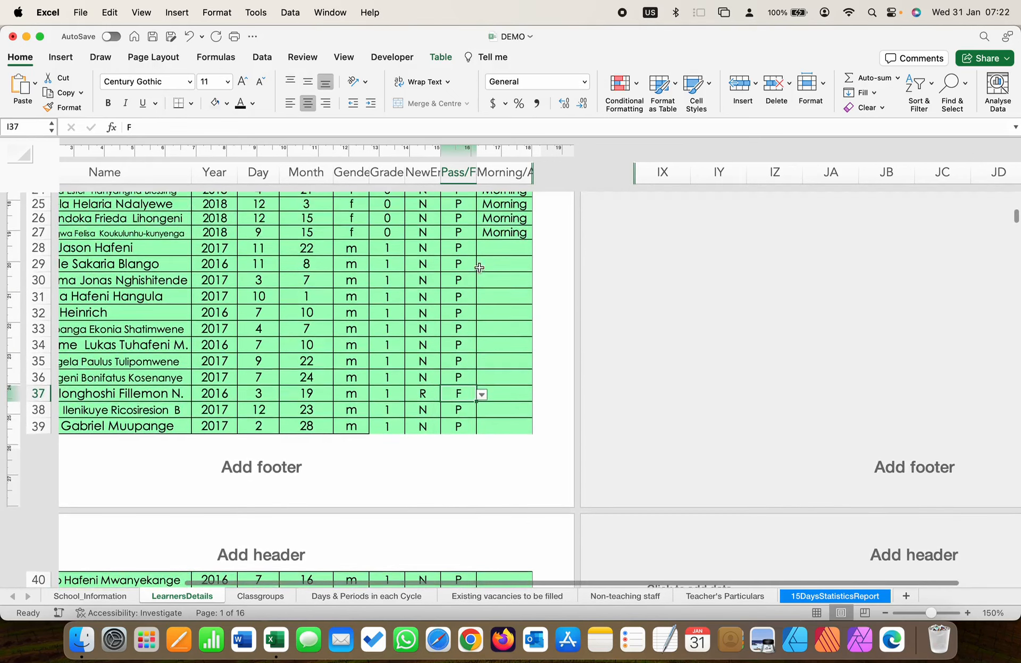
pyautogui.click(506, 232)
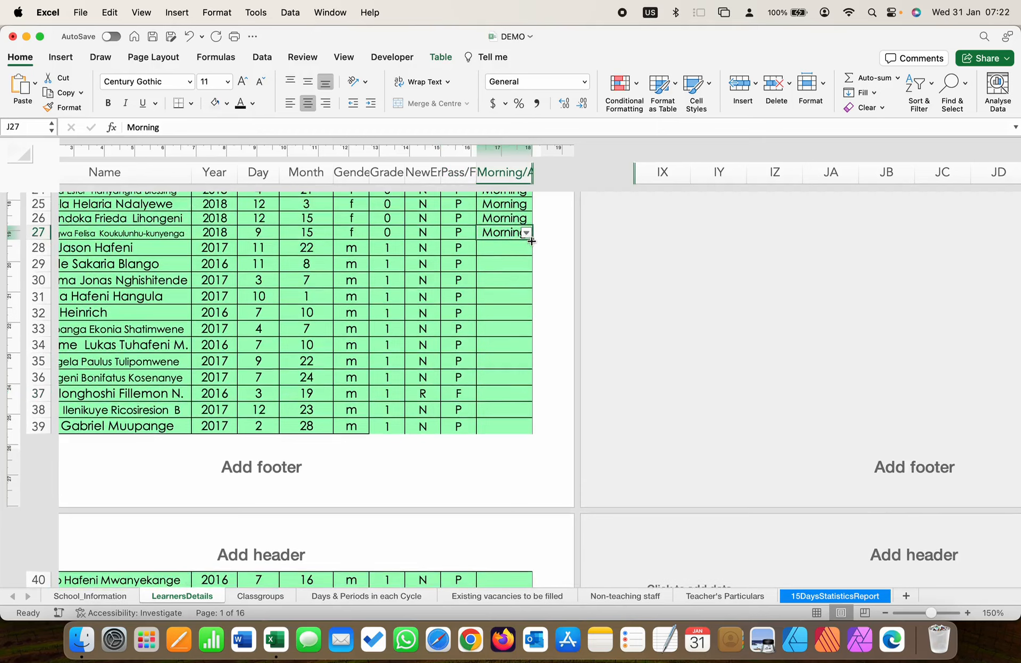
pyautogui.moveTo(533, 241); pyautogui.dragTo(493, 411)
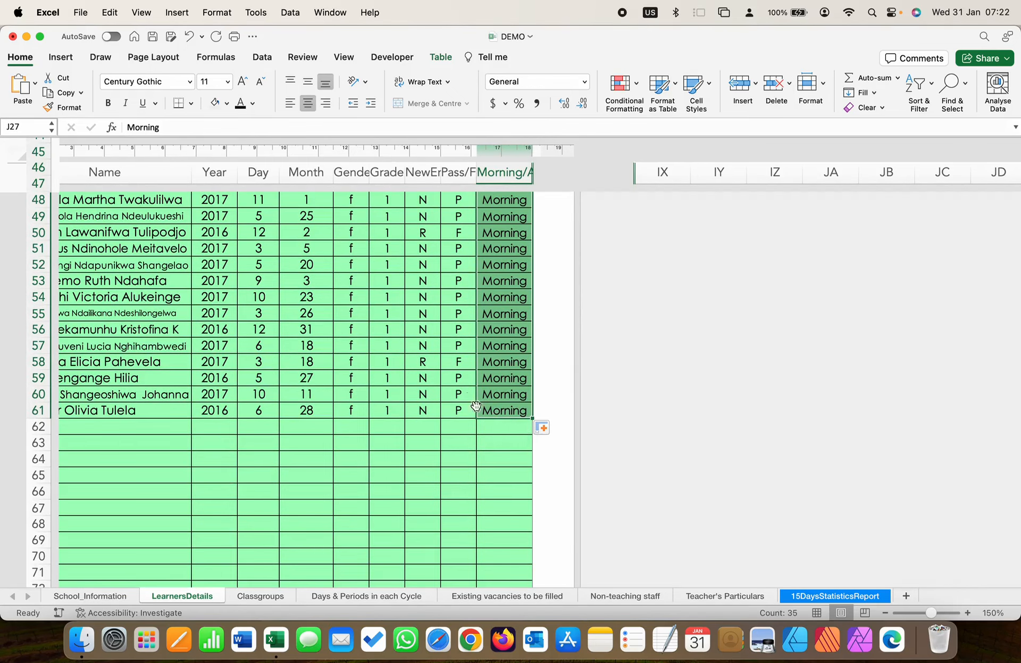
pyautogui.click(510, 383)
pyautogui.scroll(4, 509, 383)
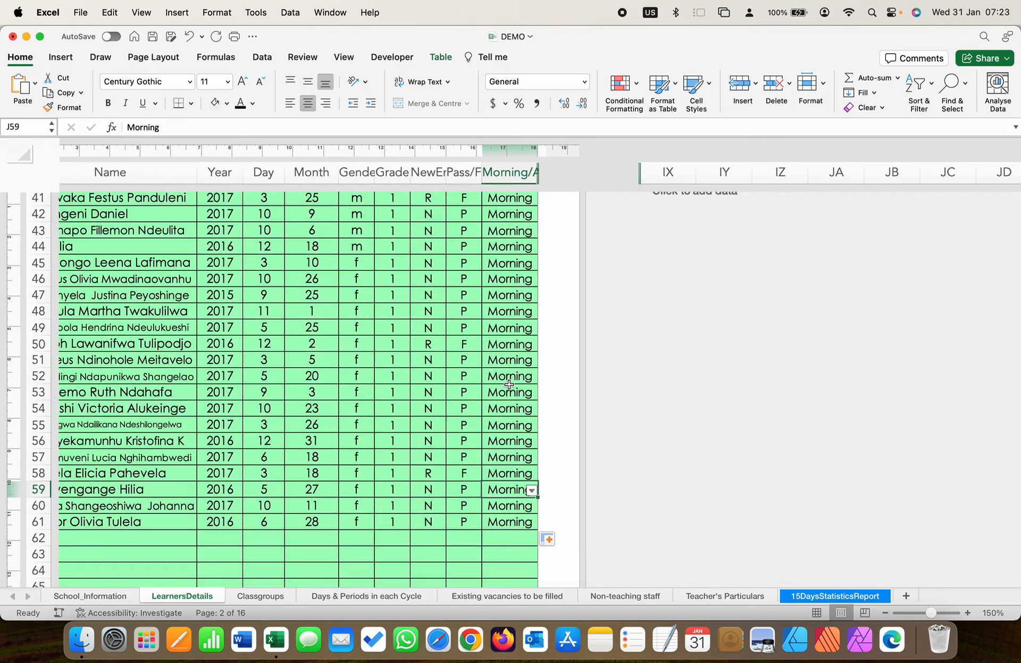
# Step: On the Classgroups sheet, enter 1 as the number of Pre-Primary class groups in the morning session
pyautogui.click(276, 597)
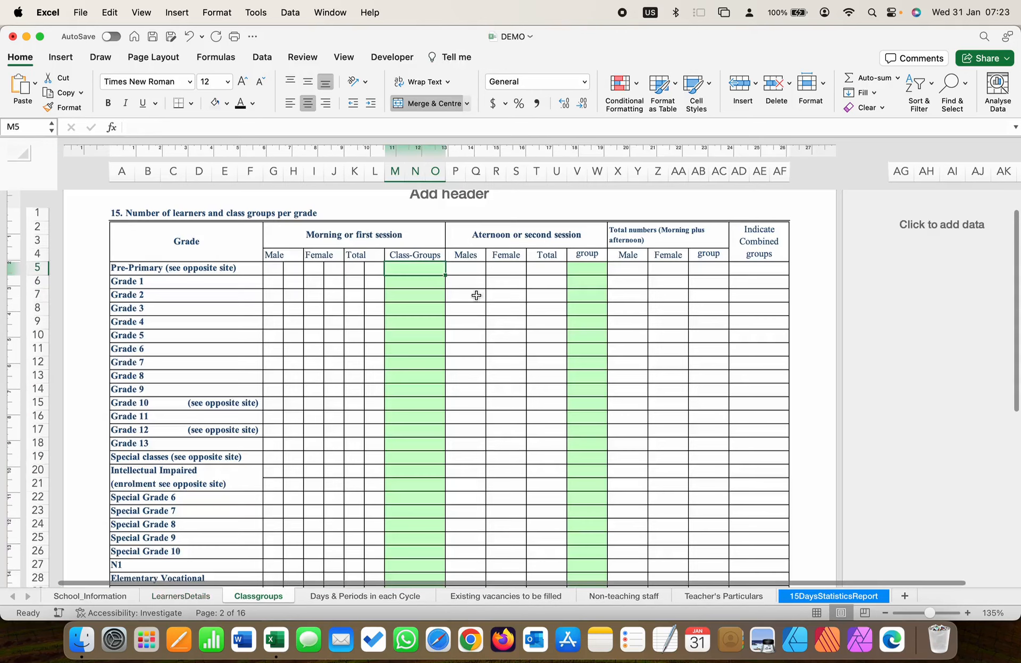
pyautogui.write('1')
pyautogui.press('Return')
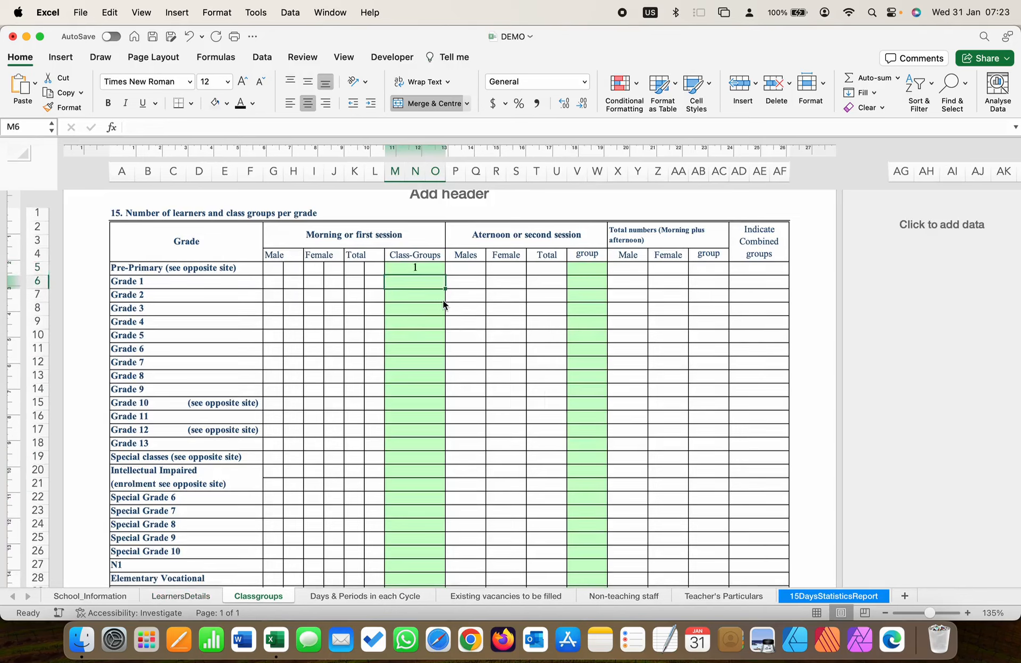
# Step: Enter 1 as Grade 1's morning class groups and 0 as the afternoon groups for Pre-Primary and Grade 1
pyautogui.write('1')
pyautogui.click(419, 338)
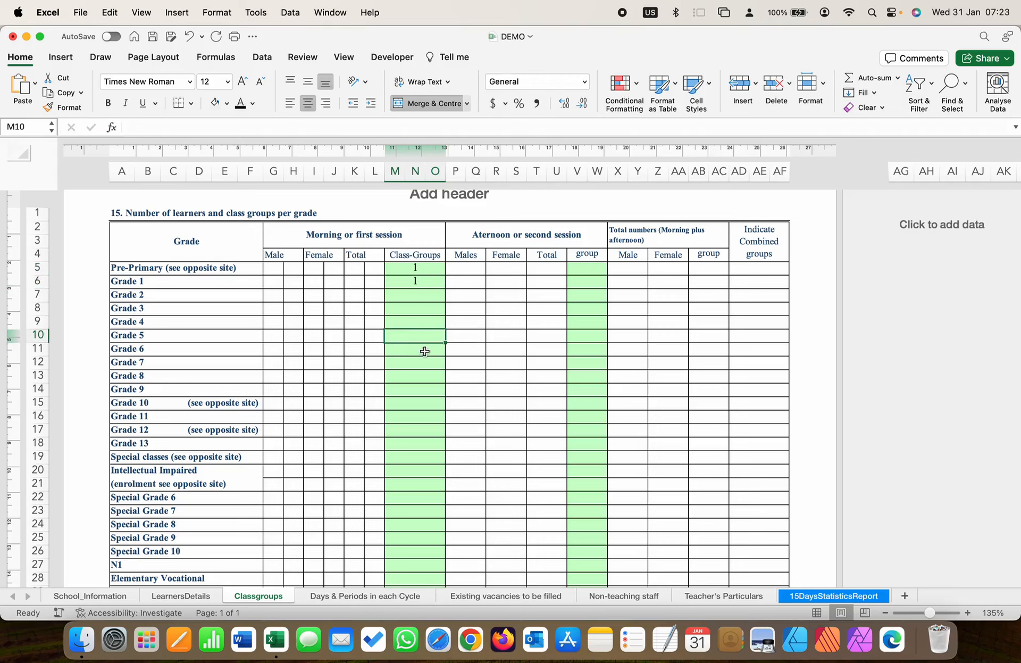
pyautogui.click(579, 272)
pyautogui.write('0')
pyautogui.click(579, 286)
pyautogui.write('0')
pyautogui.click(579, 349)
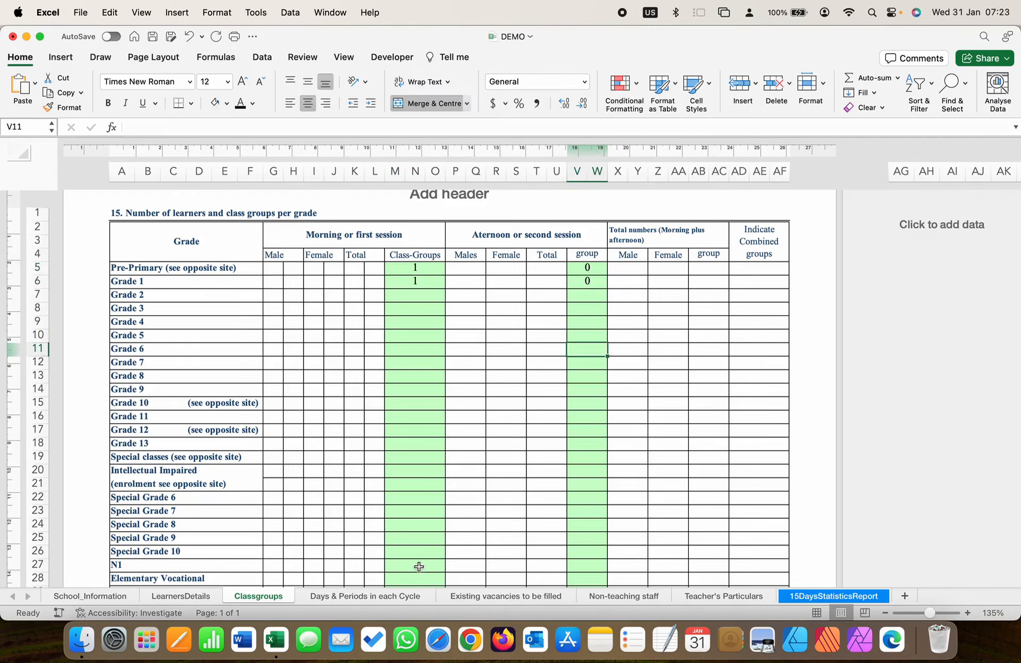
# Step: On the Days & Periods in each Cycle sheet, enter 5 timetable days for Pre-Primary, Grade 1 and Grade 2
pyautogui.click(364, 596)
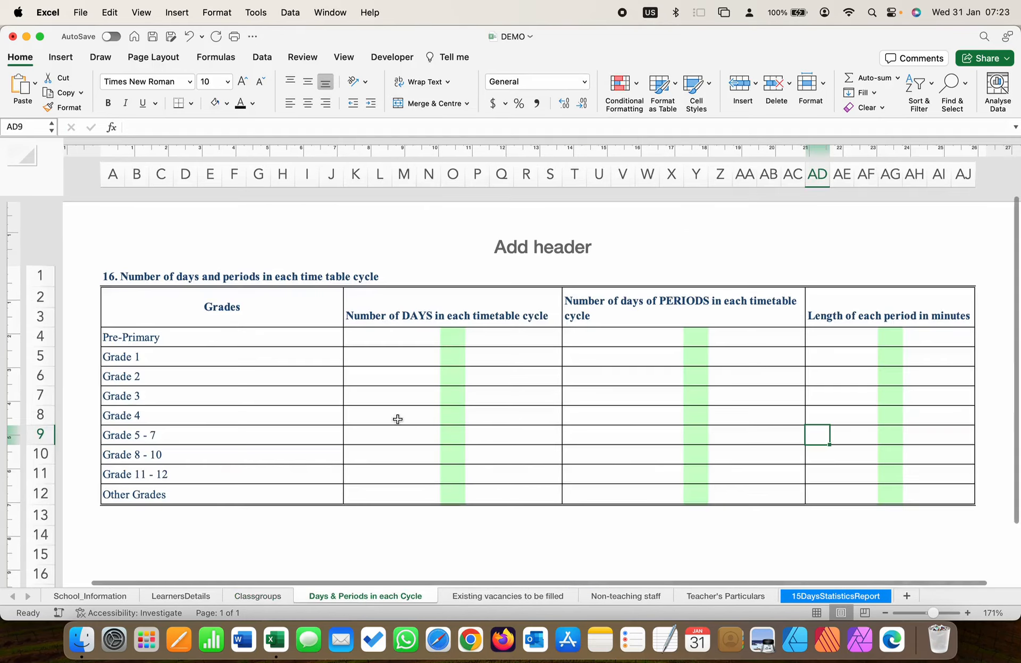
pyautogui.click(457, 335)
pyautogui.press('super+e')
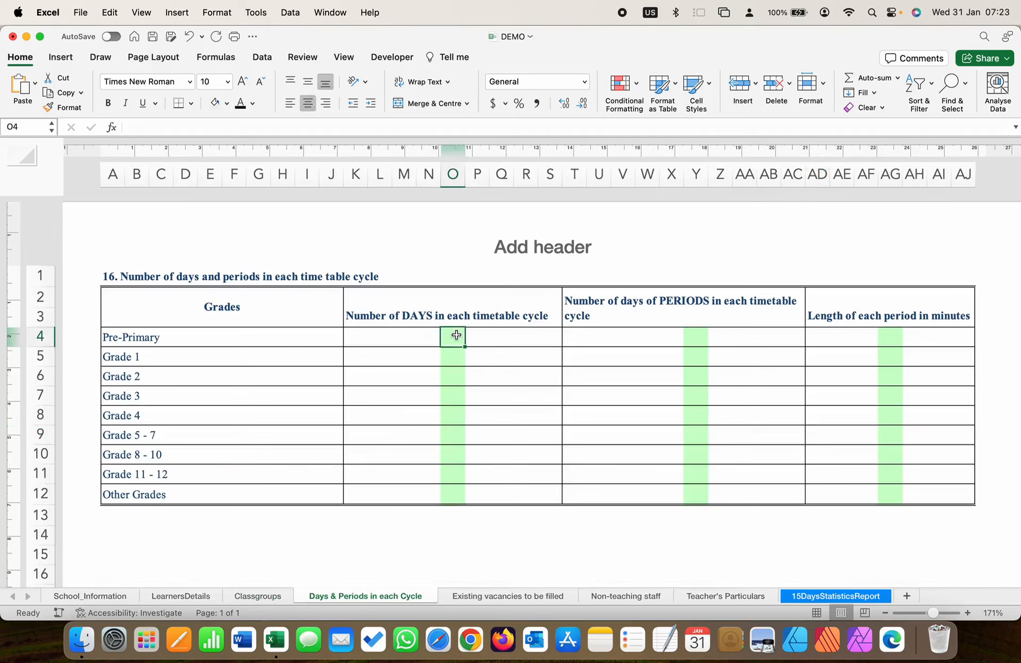
pyautogui.write('5')
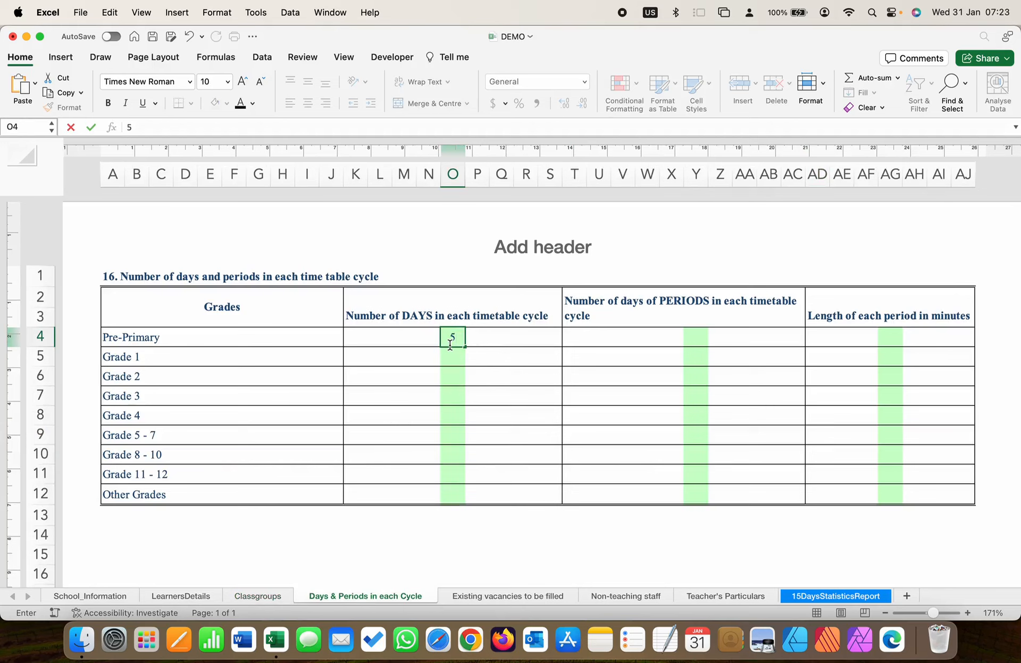
pyautogui.press('Return')
pyautogui.write('5')
pyautogui.press('Return')
pyautogui.write('5')
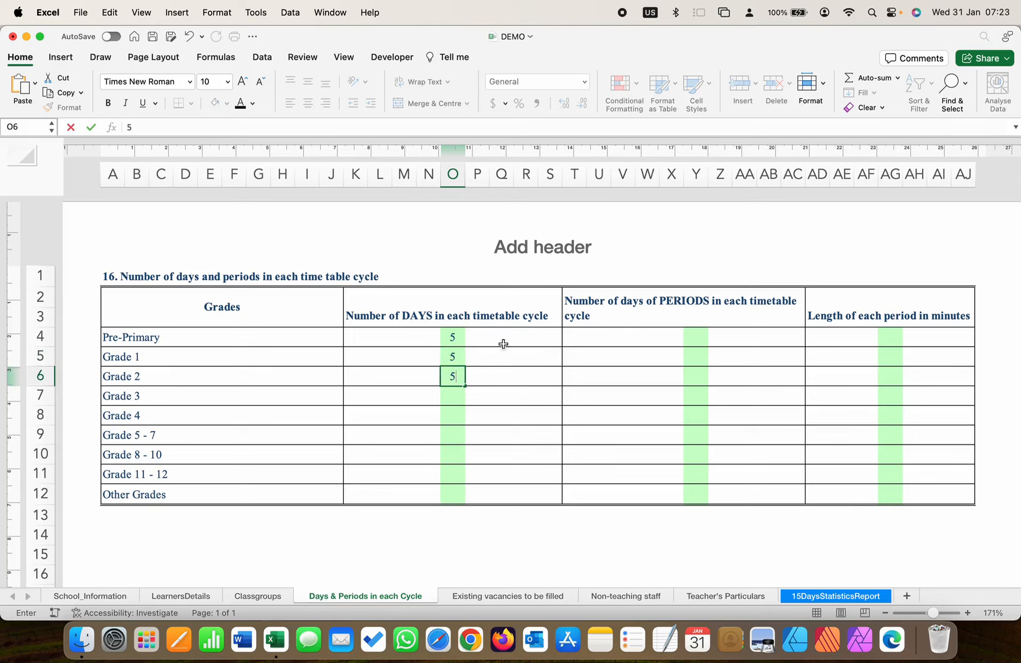
# Step: Enter the number of periods per timetable cycle as 3- for Pre-Primary and 34 for Grade 1 and Grade 2
pyautogui.click(698, 338)
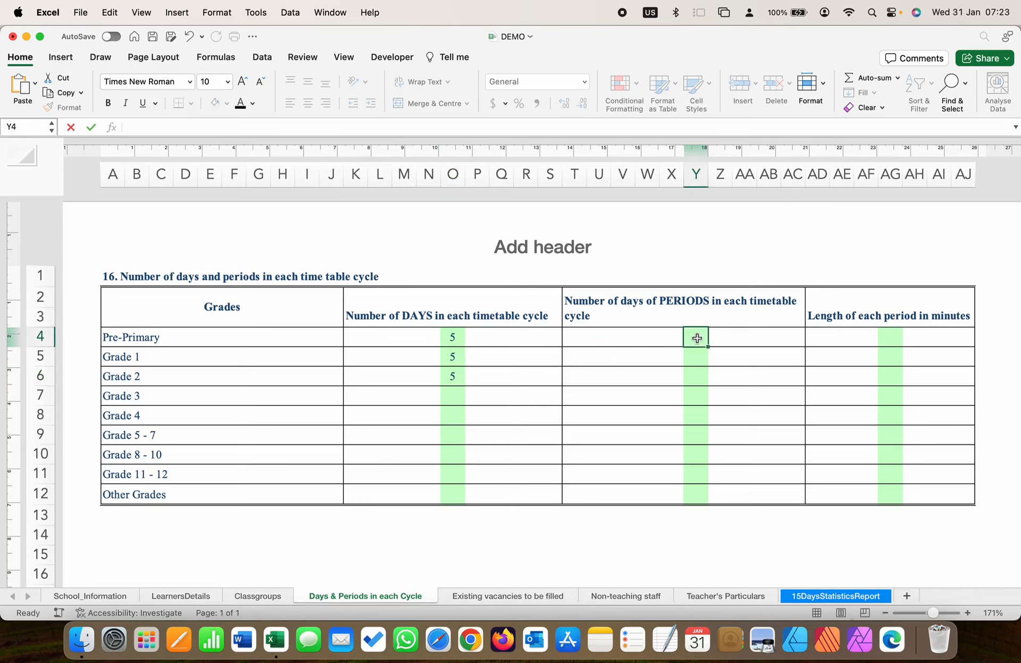
pyautogui.write('3')
pyautogui.press('Return')
pyautogui.write('34')
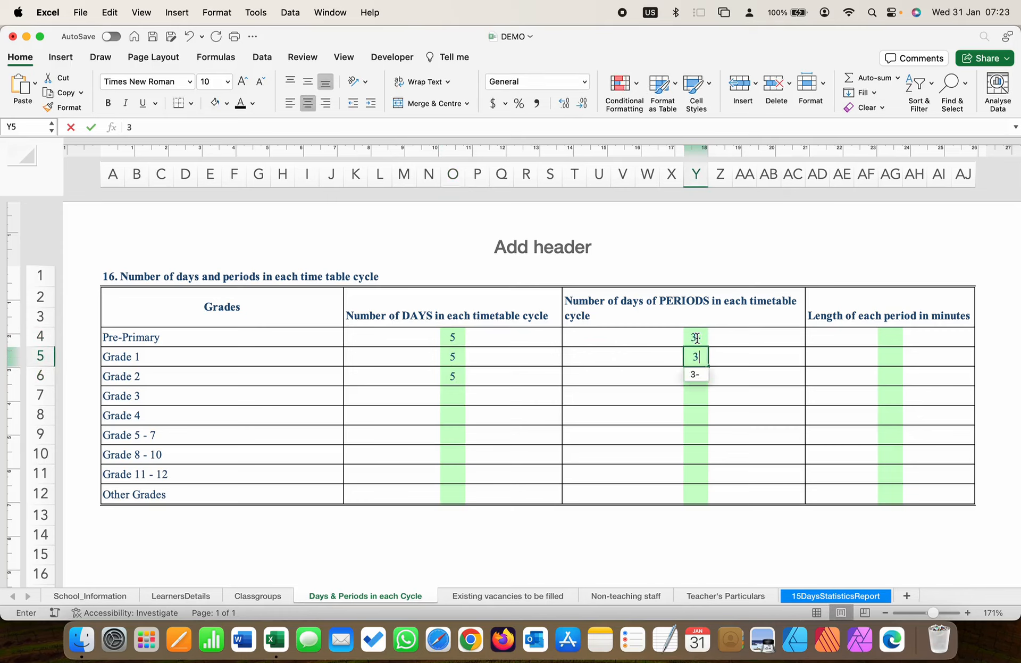
pyautogui.press('Return')
pyautogui.write('34')
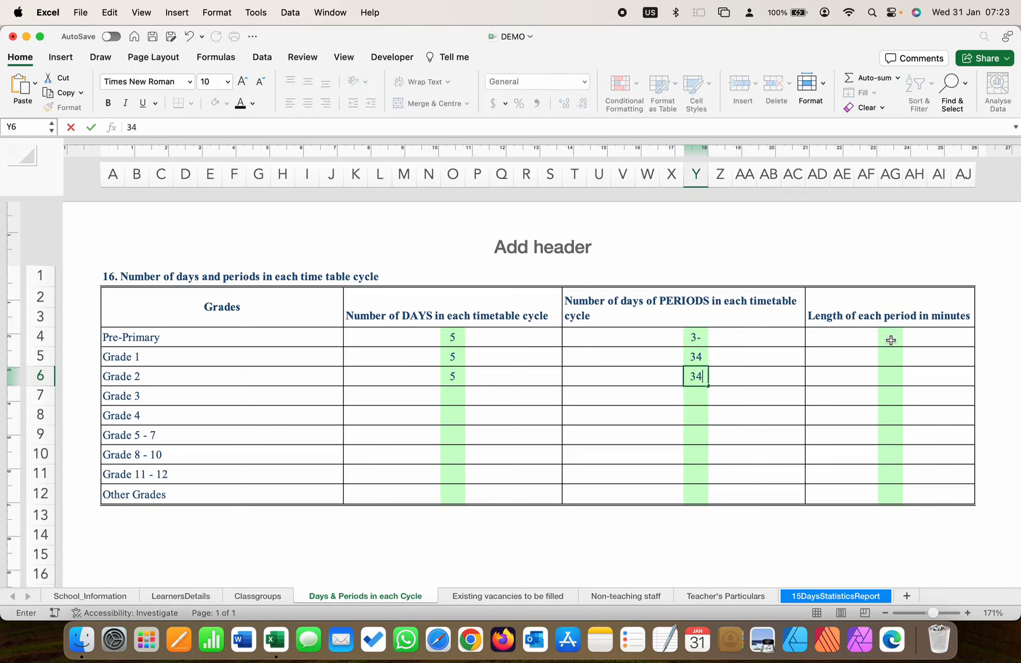
# Step: Set the length of each period to 30 minutes for Pre-Primary and 40 minutes for Grade 1 and Grade 2
pyautogui.click(892, 341)
pyautogui.write('30')
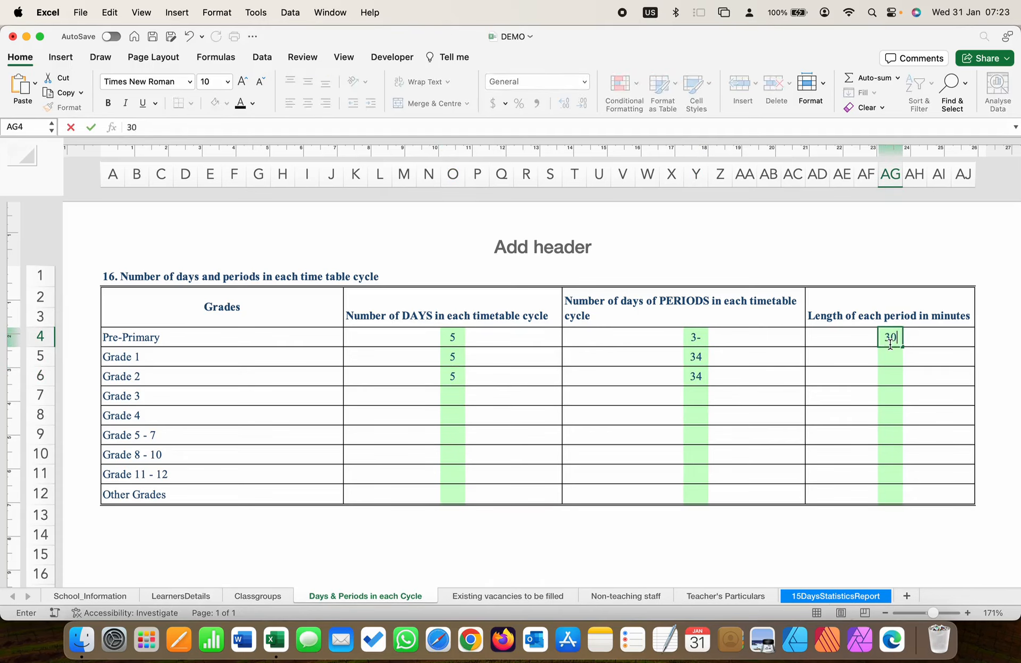
pyautogui.press('Return')
pyautogui.write('40')
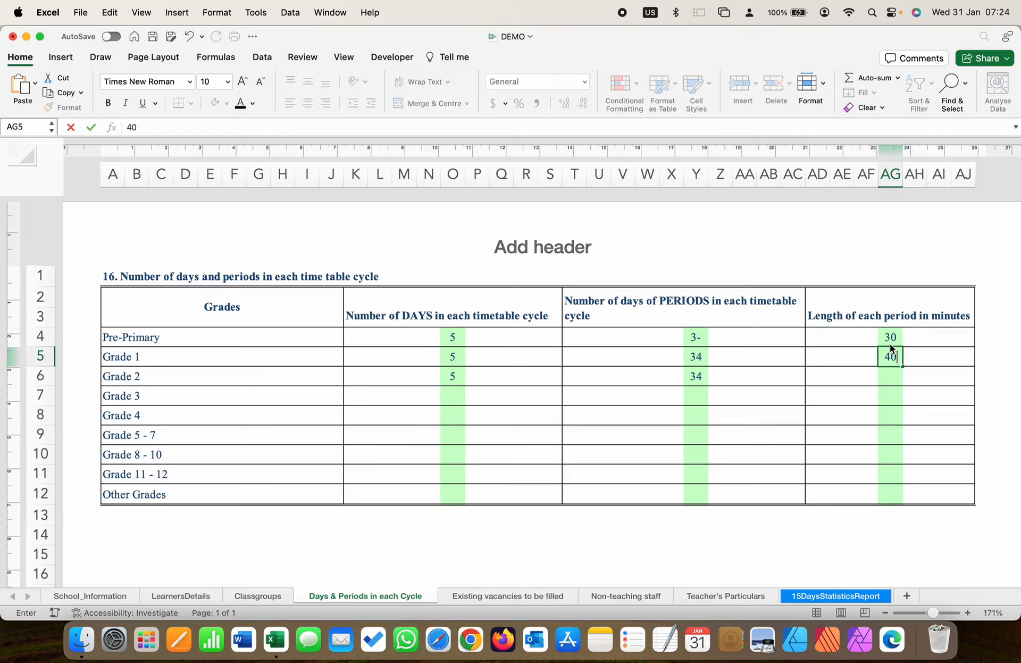
pyautogui.press('Return')
pyautogui.write('40')
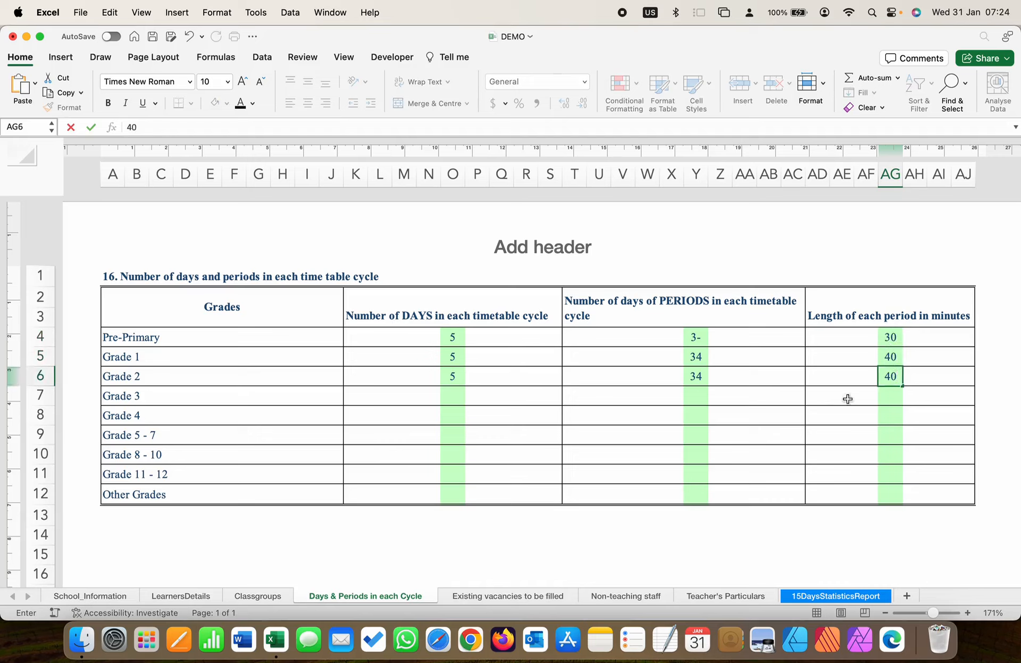
pyautogui.press('Return')
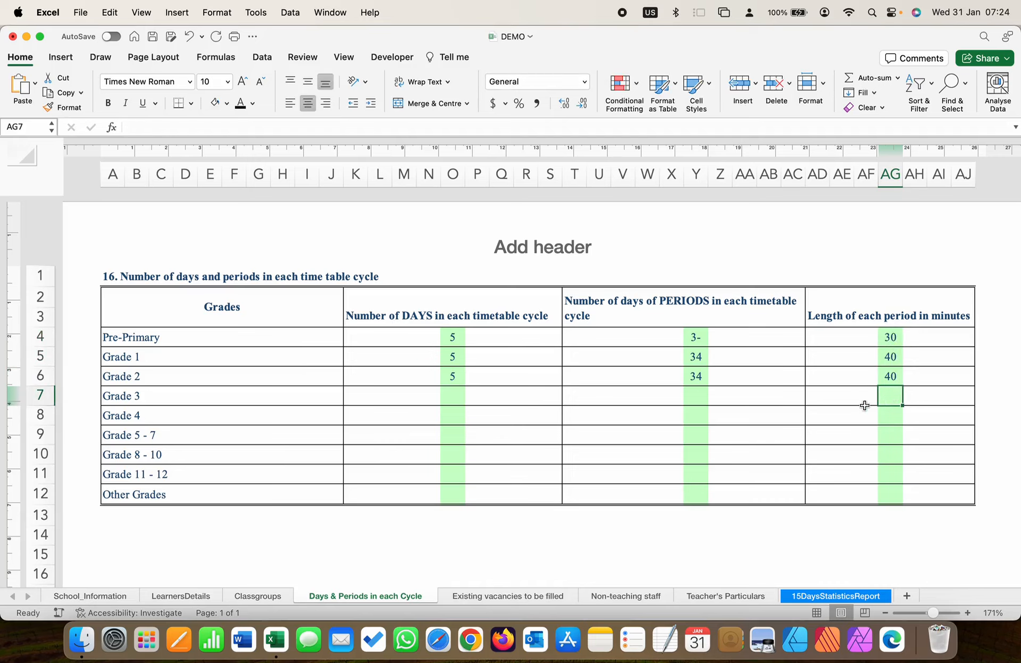
# Step: On the Existing vacancies to be filled sheet, choose Grade 3 class teaching as the first vacancy's subject
pyautogui.click(519, 598)
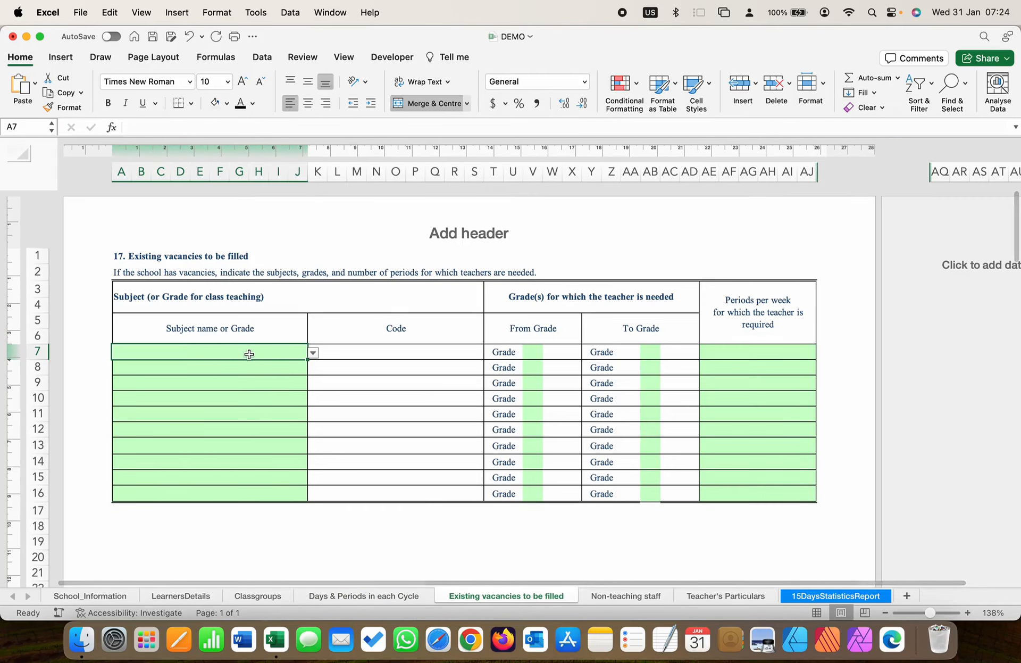
pyautogui.click(313, 354)
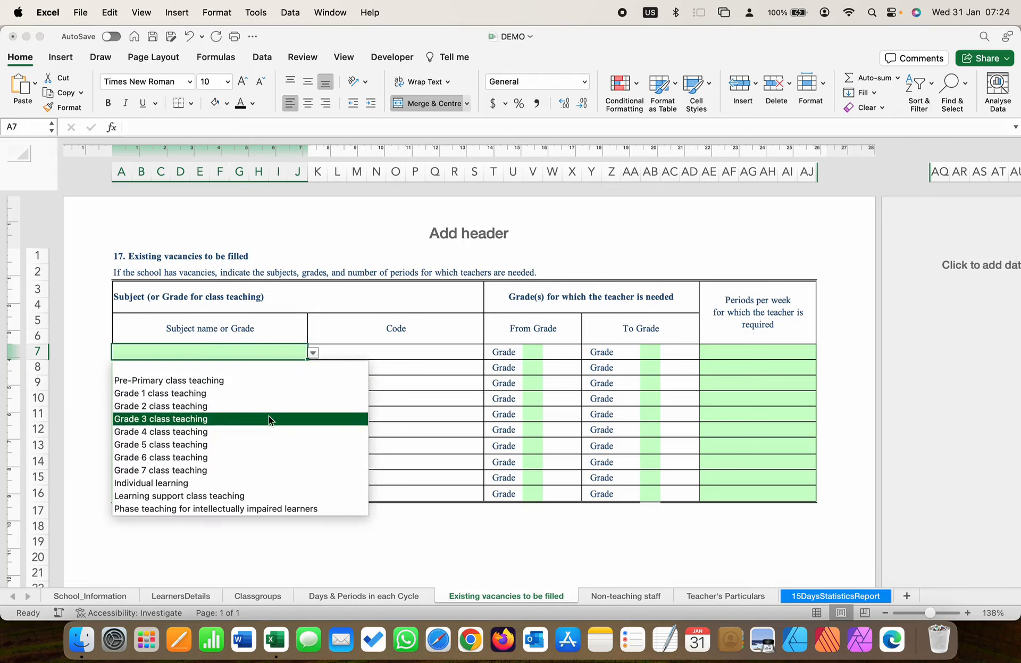
pyautogui.click(209, 418)
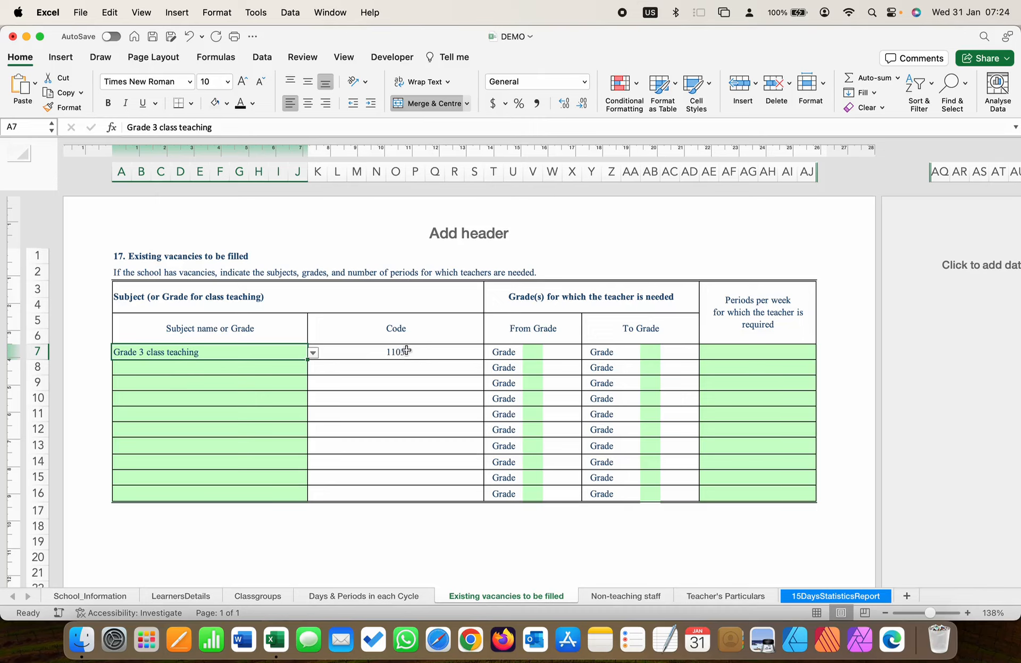
# Step: Set the first vacancy's grade range from Grade 01 to Grade 03
pyautogui.click(535, 356)
pyautogui.write('1')
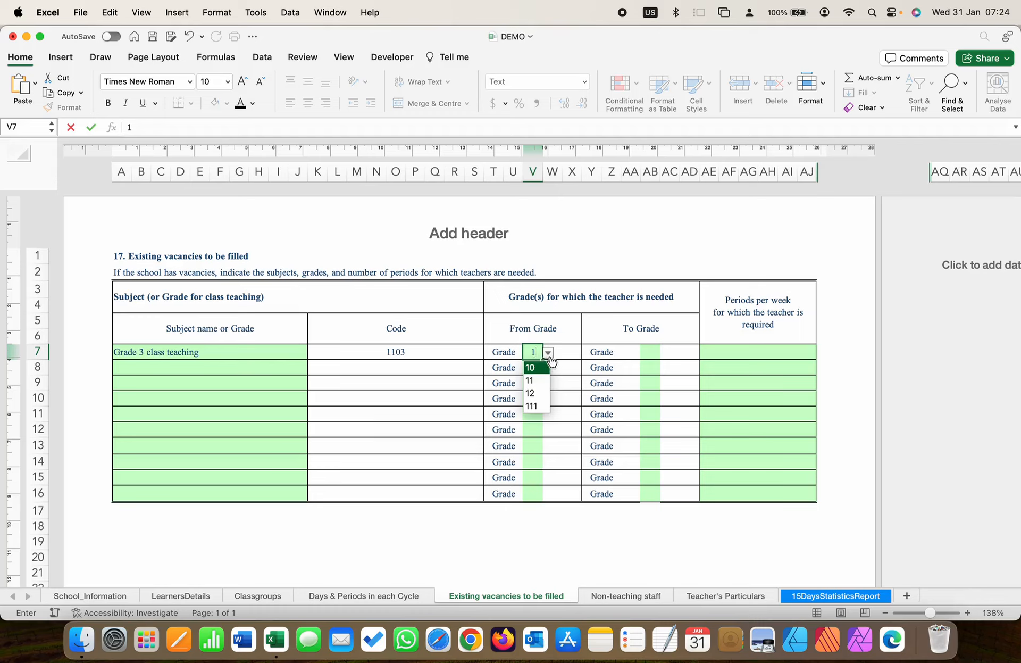
pyautogui.click(549, 354)
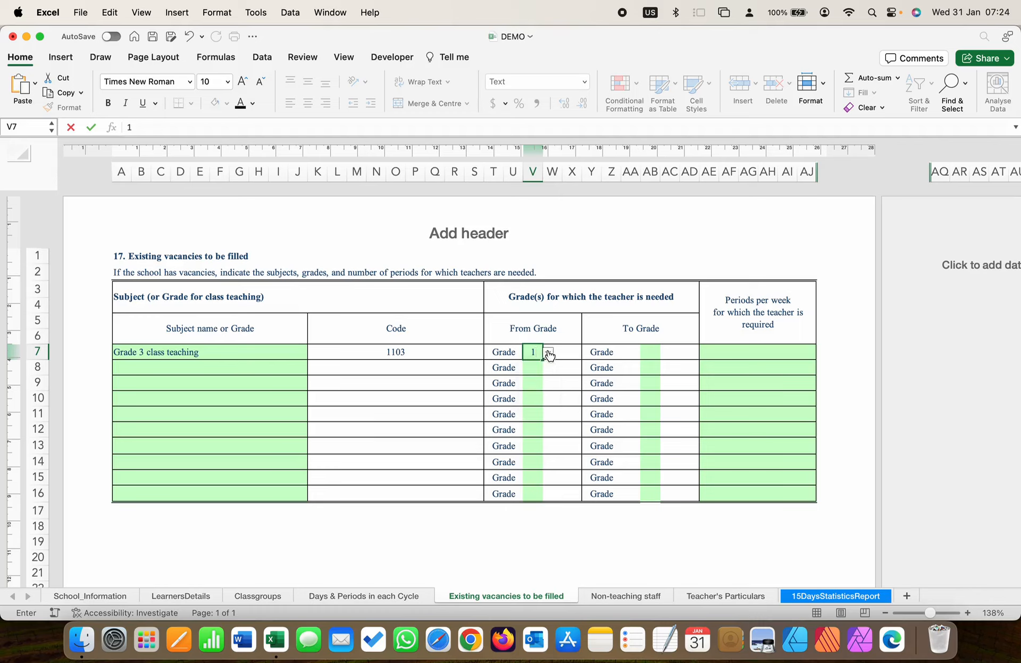
pyautogui.click(549, 354)
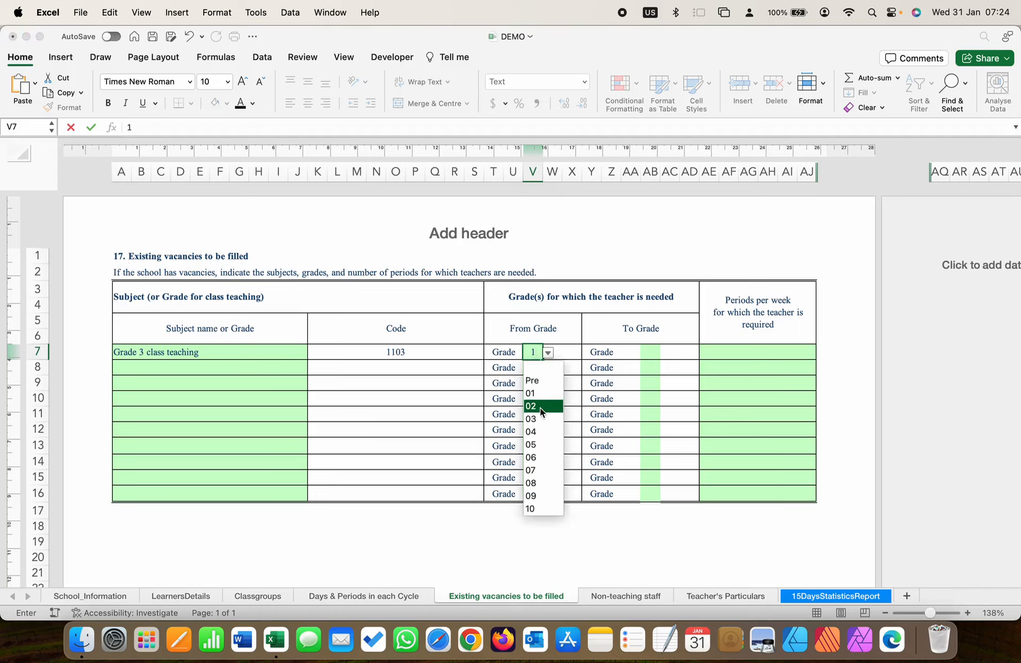
pyautogui.click(538, 394)
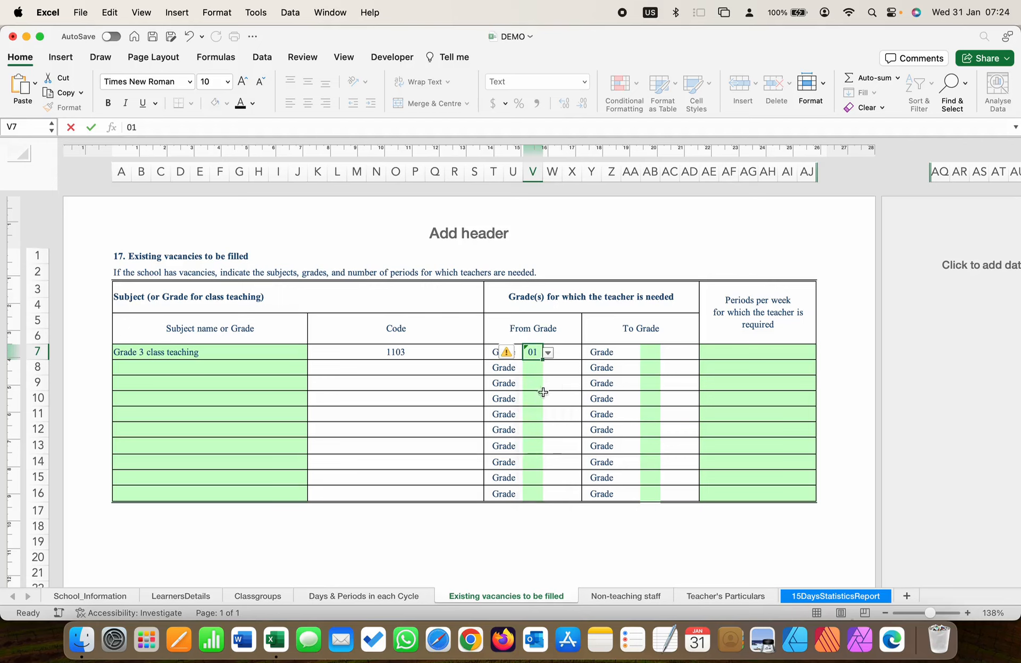
pyautogui.click(648, 354)
pyautogui.click(667, 354)
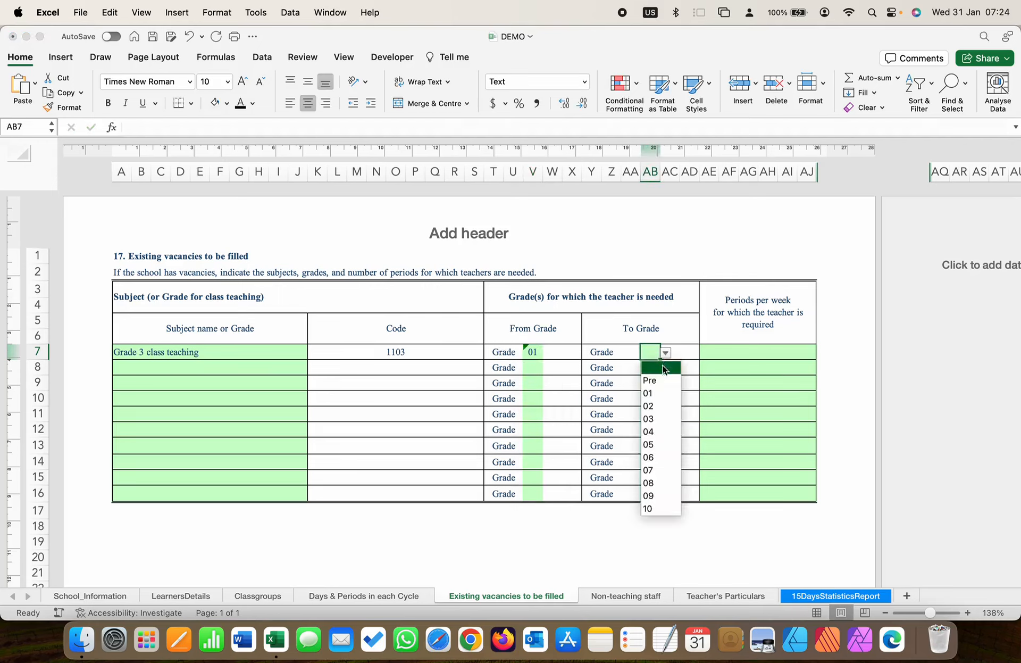
pyautogui.click(656, 417)
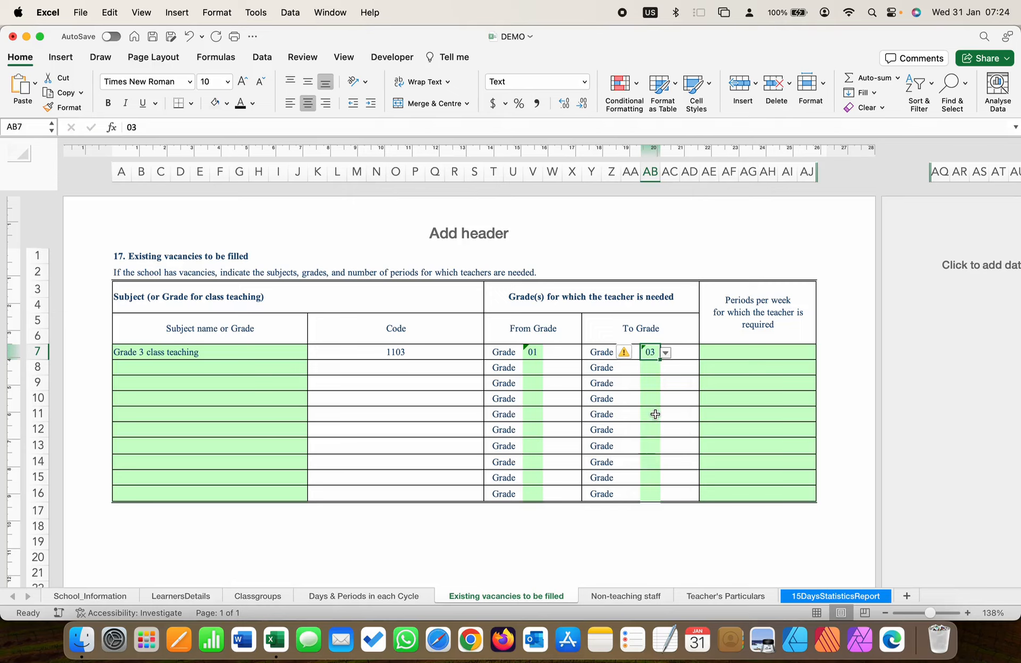
# Step: Enter 40 as the periods per week for which the Grade 3 class teacher is required
pyautogui.click(731, 353)
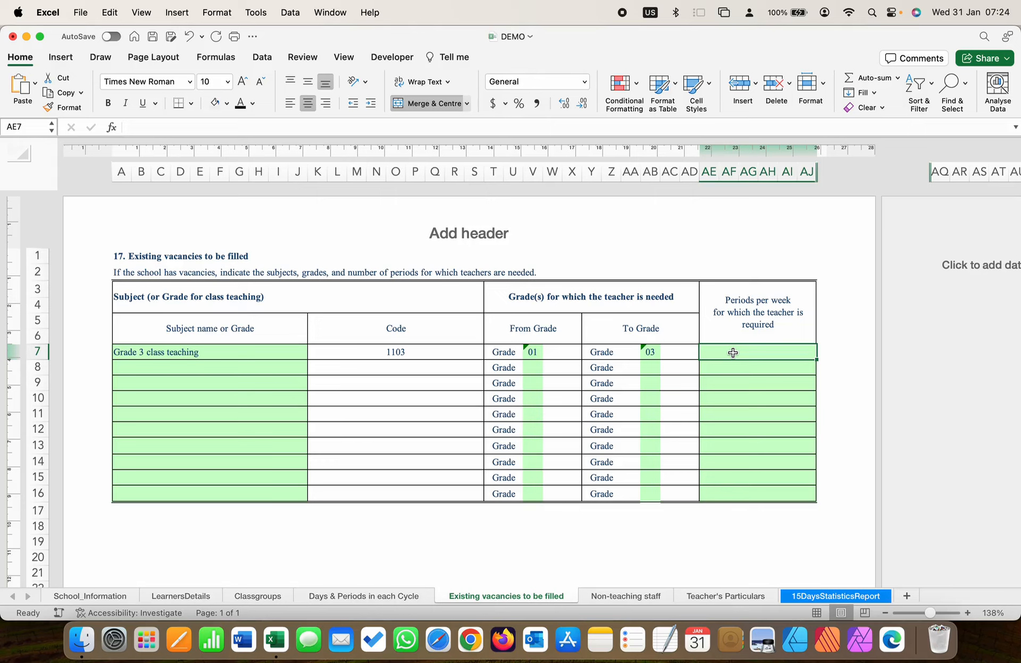
pyautogui.write('40')
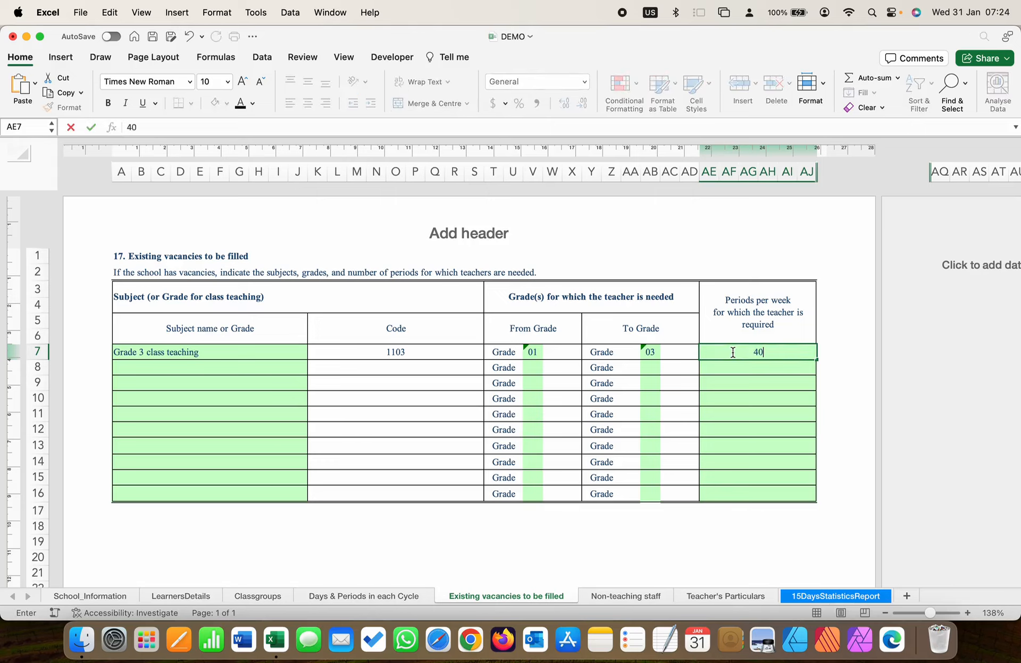
pyautogui.click(751, 367)
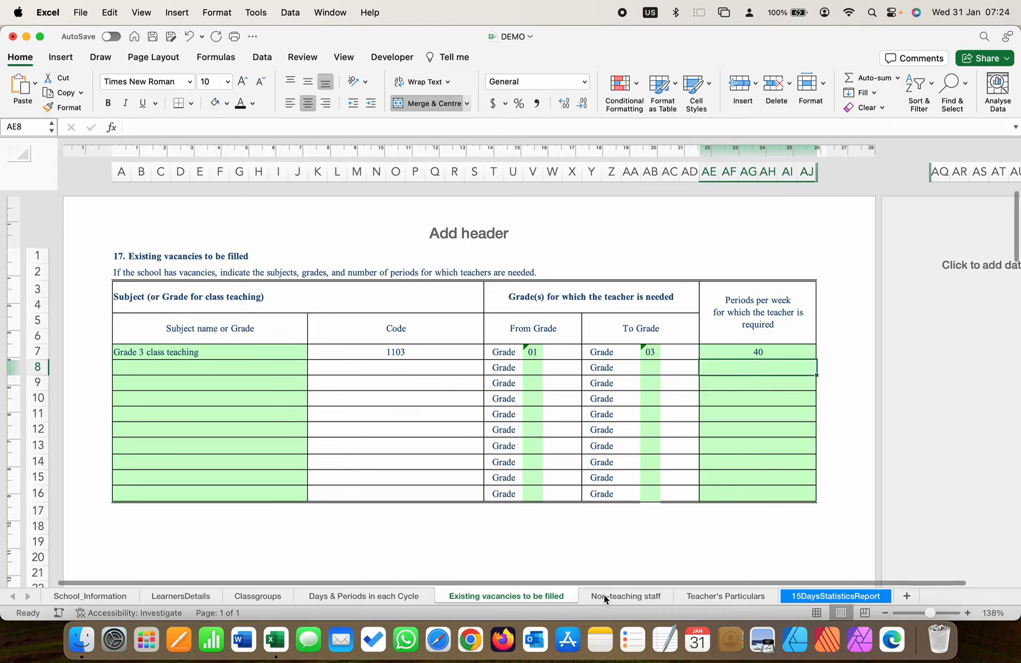
# Step: On the Non-teaching staff sheet, enter a placeholder of repeated X characters as the first staff member's name
pyautogui.click(617, 595)
pyautogui.click(250, 441)
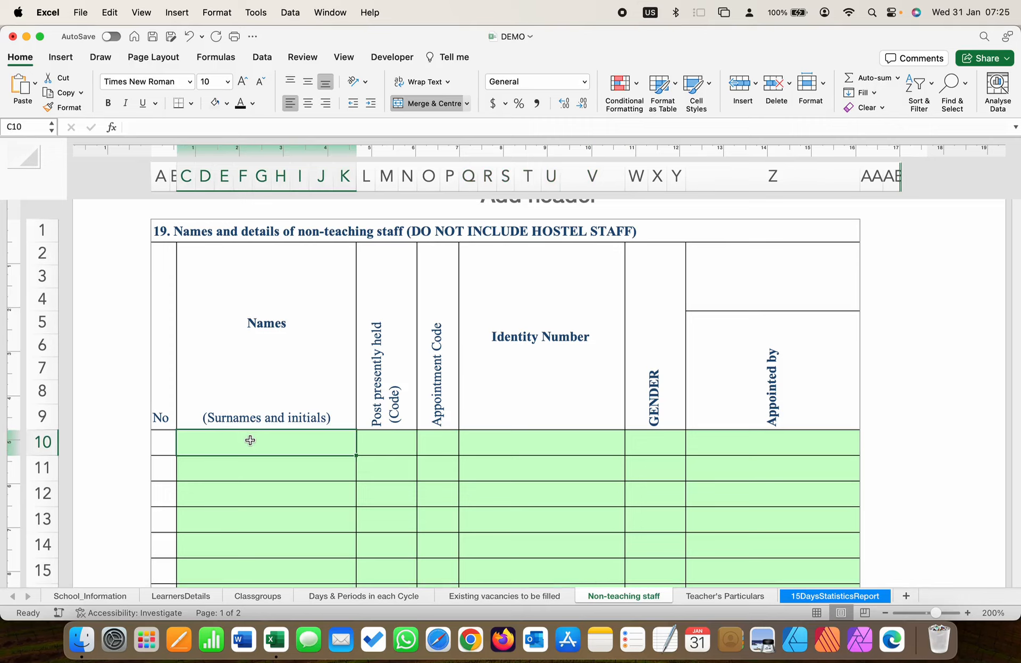
pyautogui.write('XXXXXXXXXXXX')
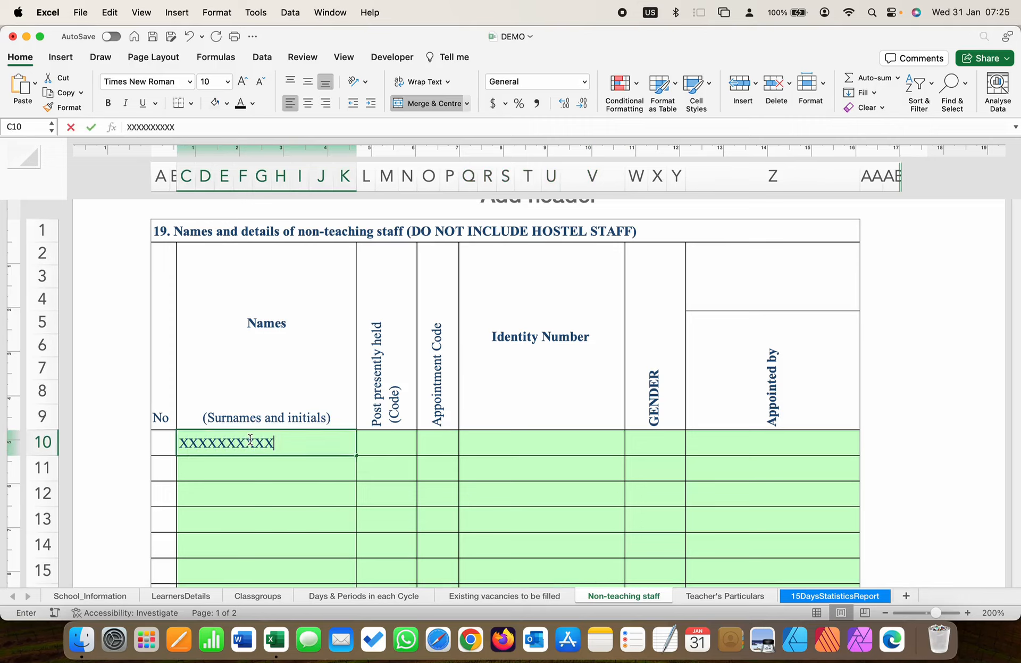
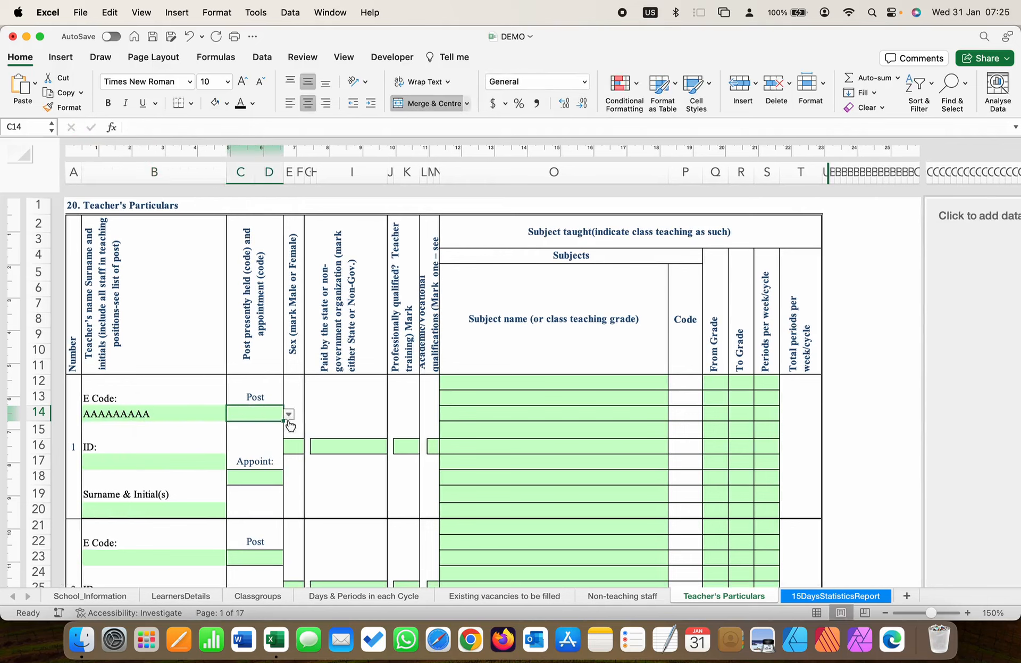
# Step: For teacher 1 on the Teacher's Particulars sheet, choose post code 113 and fill the ID field with placeholder letters
pyautogui.click(289, 414)
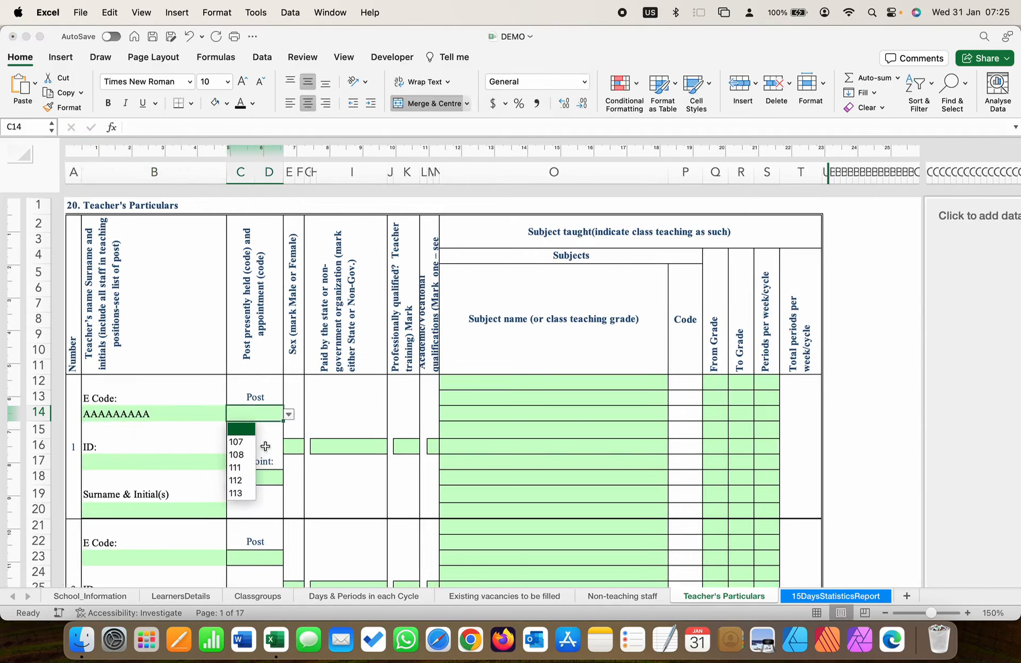
pyautogui.click(242, 493)
pyautogui.click(154, 462)
pyautogui.write('WWWWWWWWWWW')
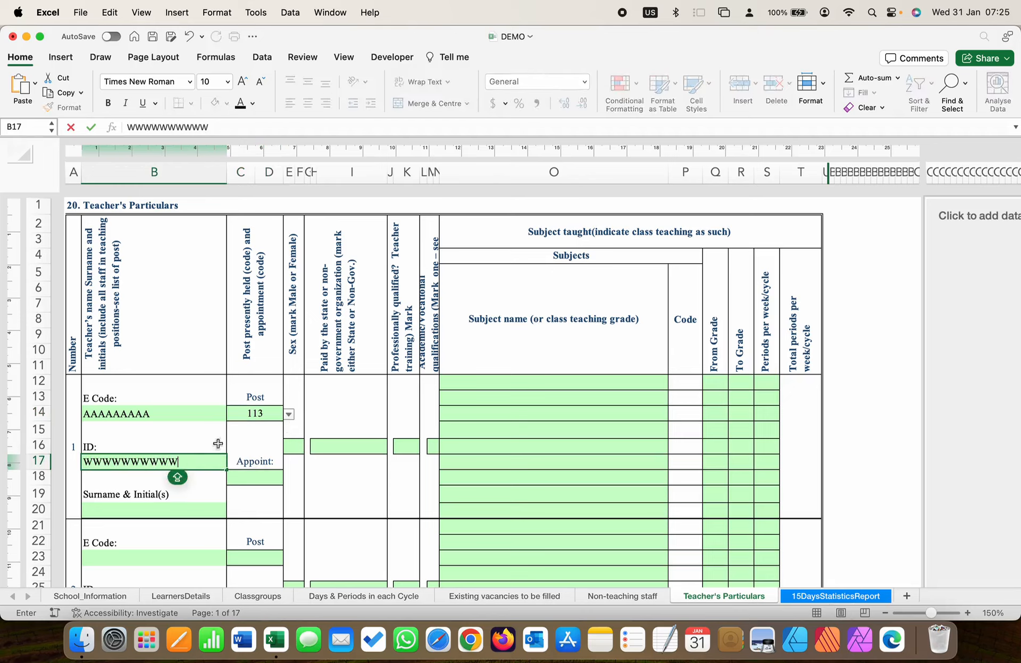
# Step: Enter teacher 1's surname and initial, and choose 4 as the appointment code
pyautogui.click(168, 510)
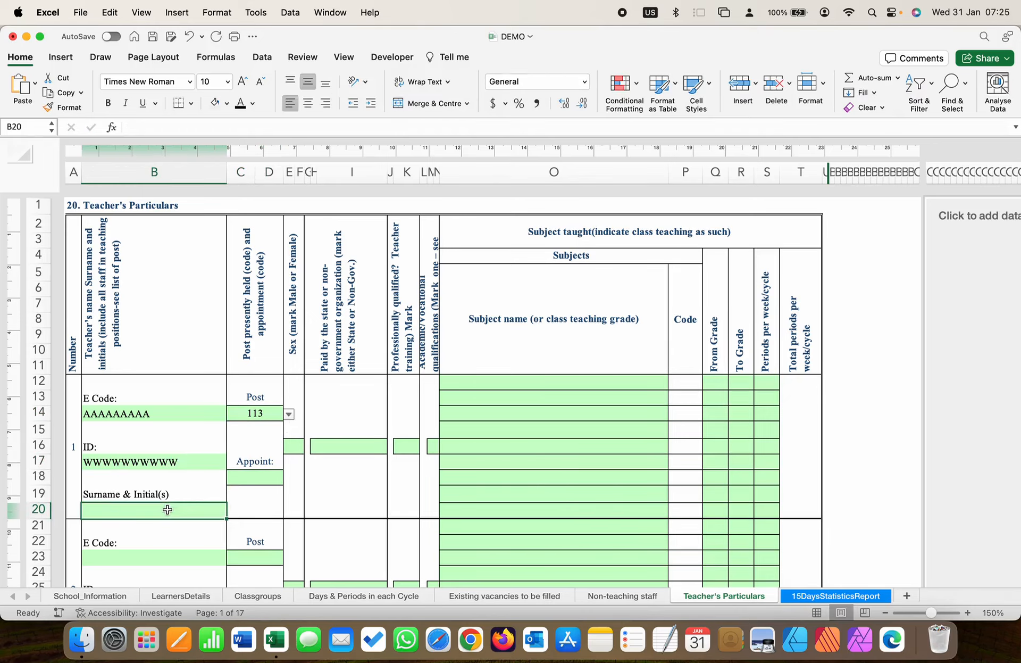
pyautogui.write('KAANDUKA L')
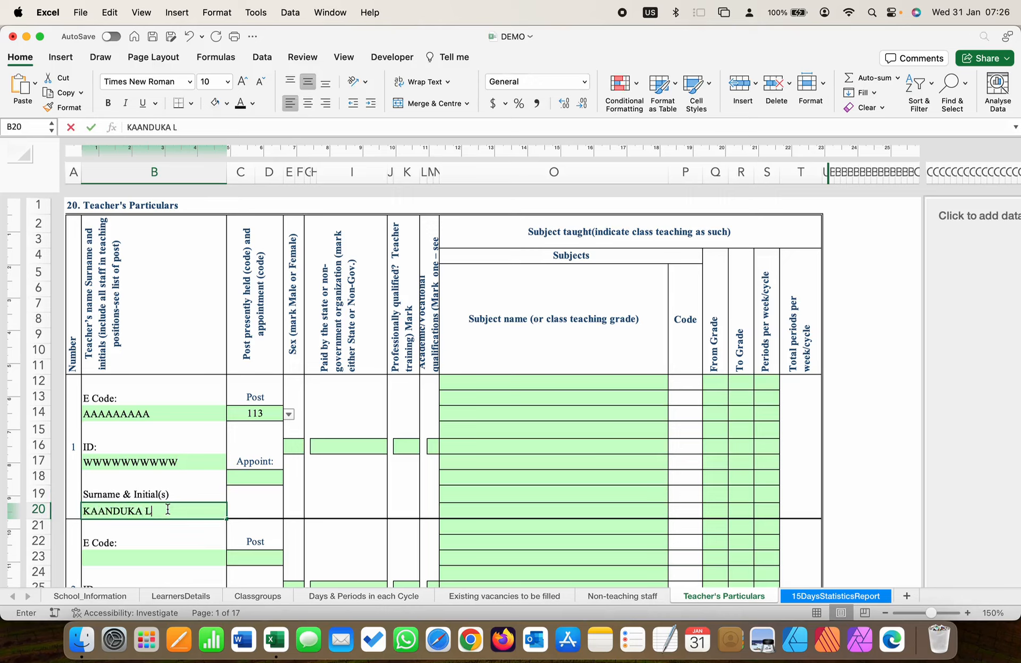
pyautogui.click(251, 477)
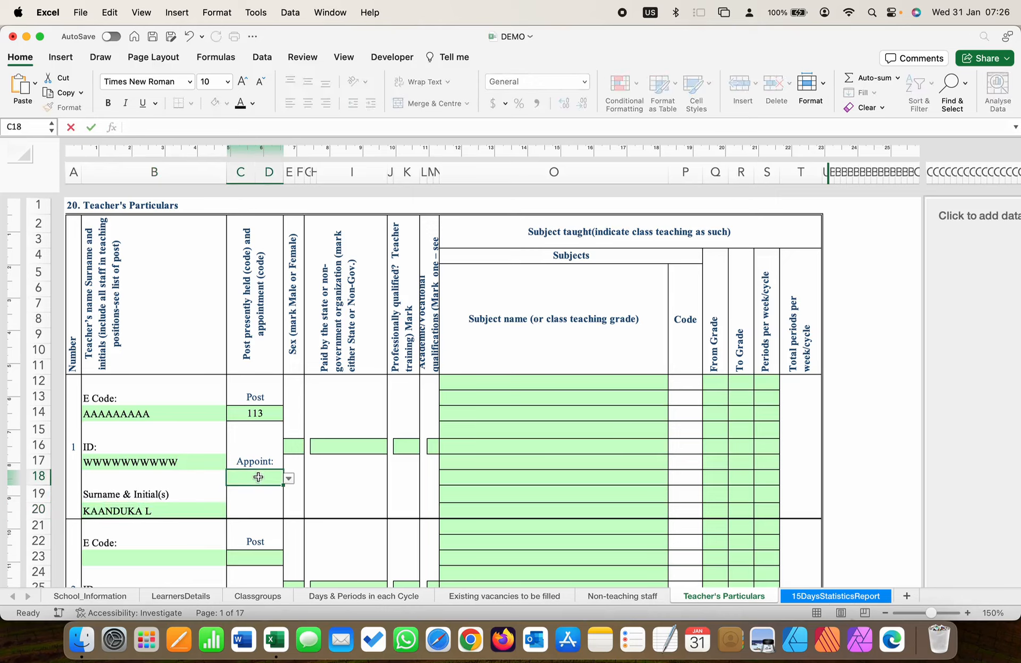
pyautogui.click(289, 480)
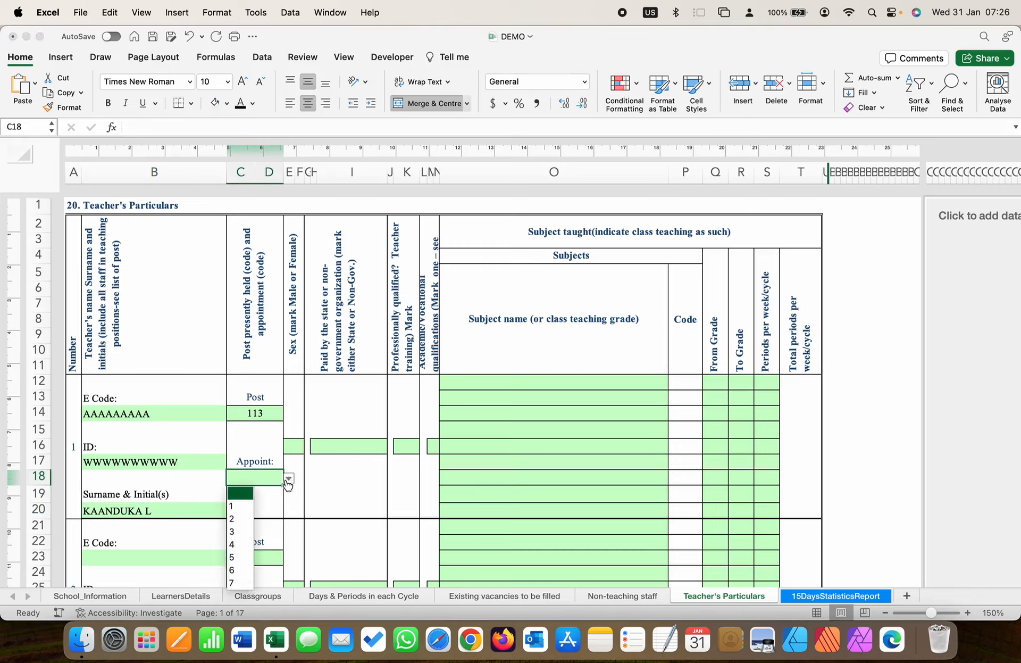
pyautogui.click(237, 544)
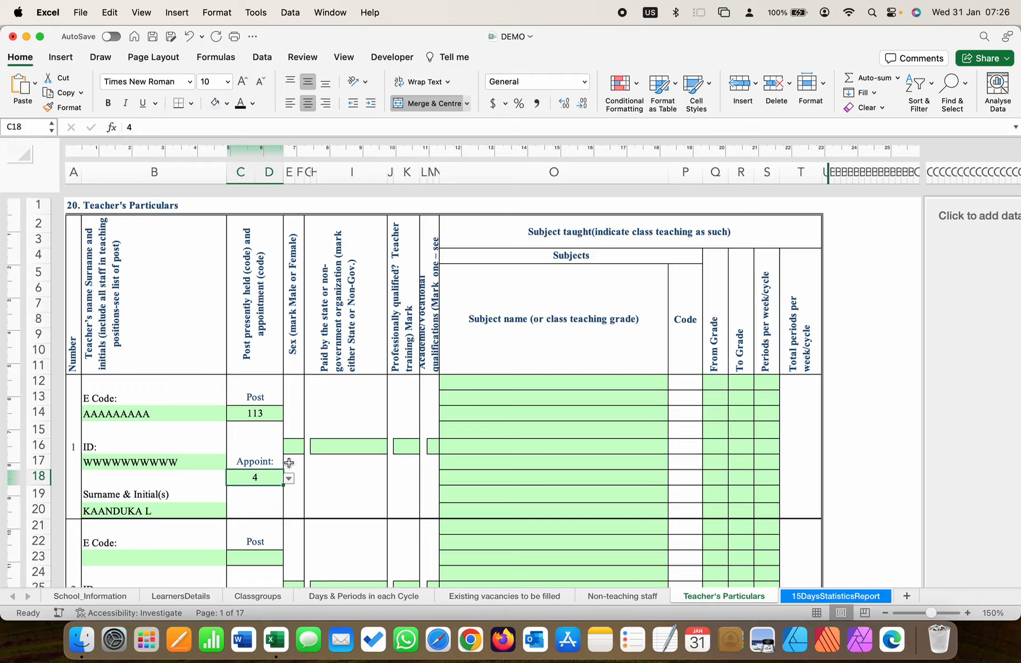
# Step: For teacher 1, mark the sex as M and the paying organization as State
pyautogui.click(294, 447)
pyautogui.click(309, 448)
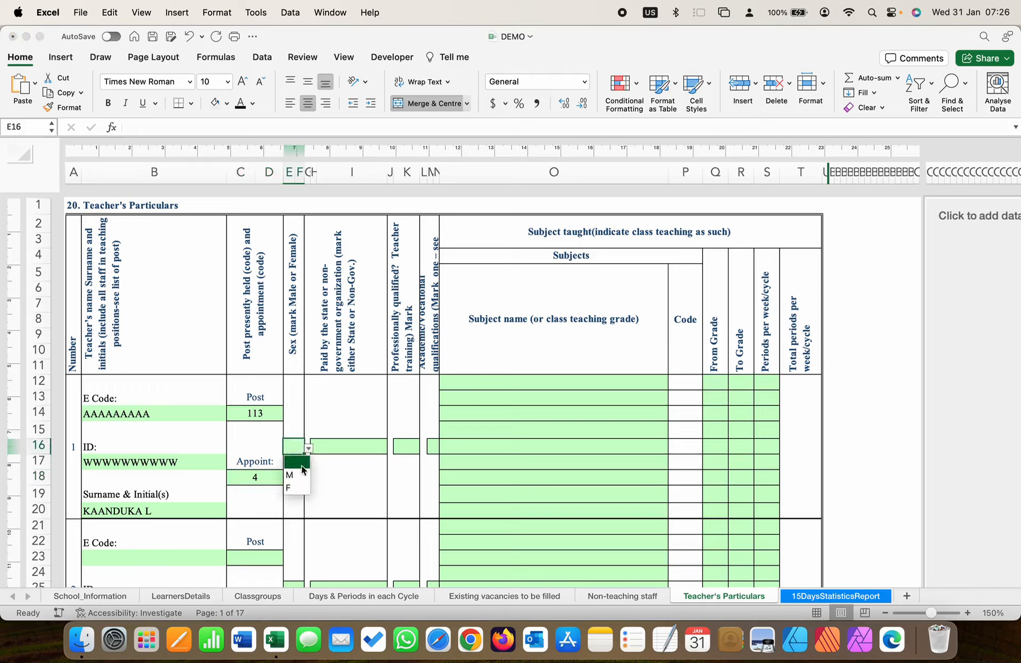
pyautogui.click(297, 474)
pyautogui.click(347, 444)
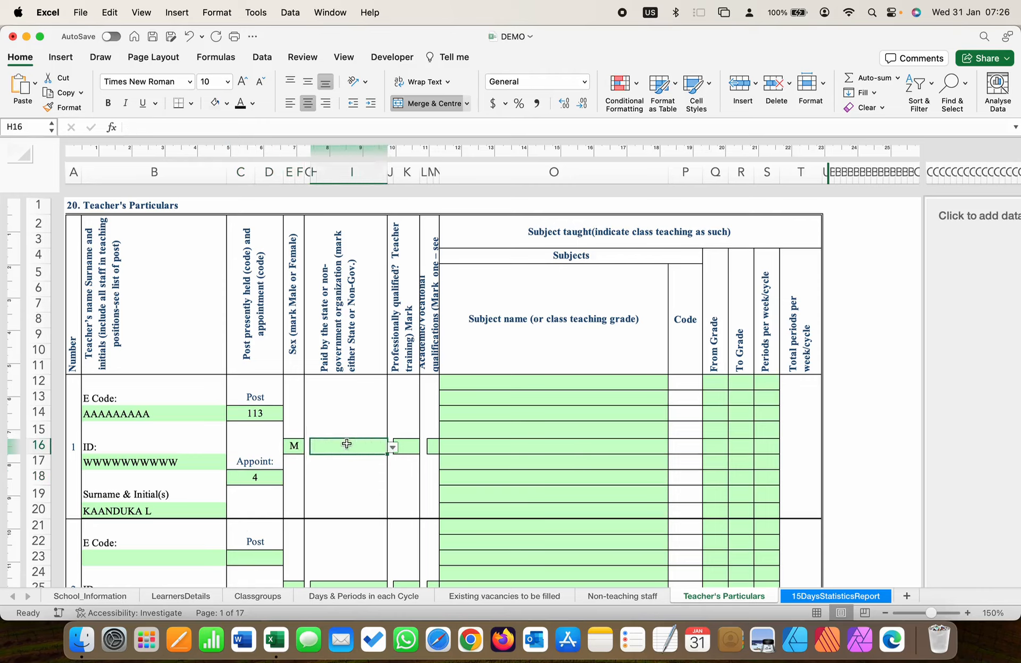
pyautogui.click(392, 448)
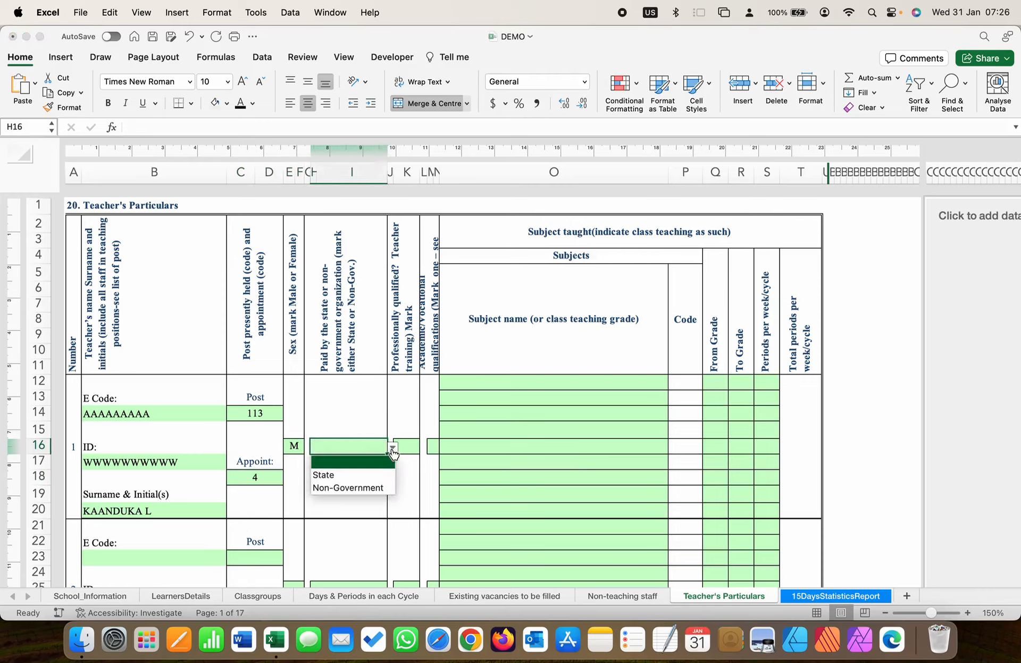
pyautogui.click(375, 476)
# Step: Mark teacher 1 as professionally qualified with Yes, and choose 4 for the academic/vocational qualifications
pyautogui.click(415, 447)
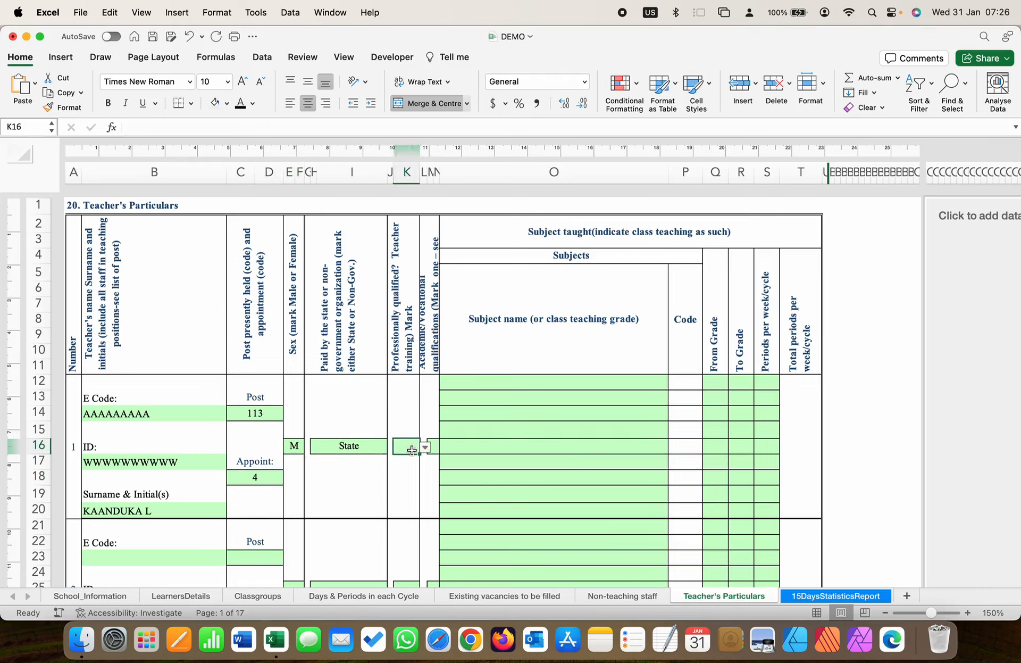
pyautogui.click(425, 449)
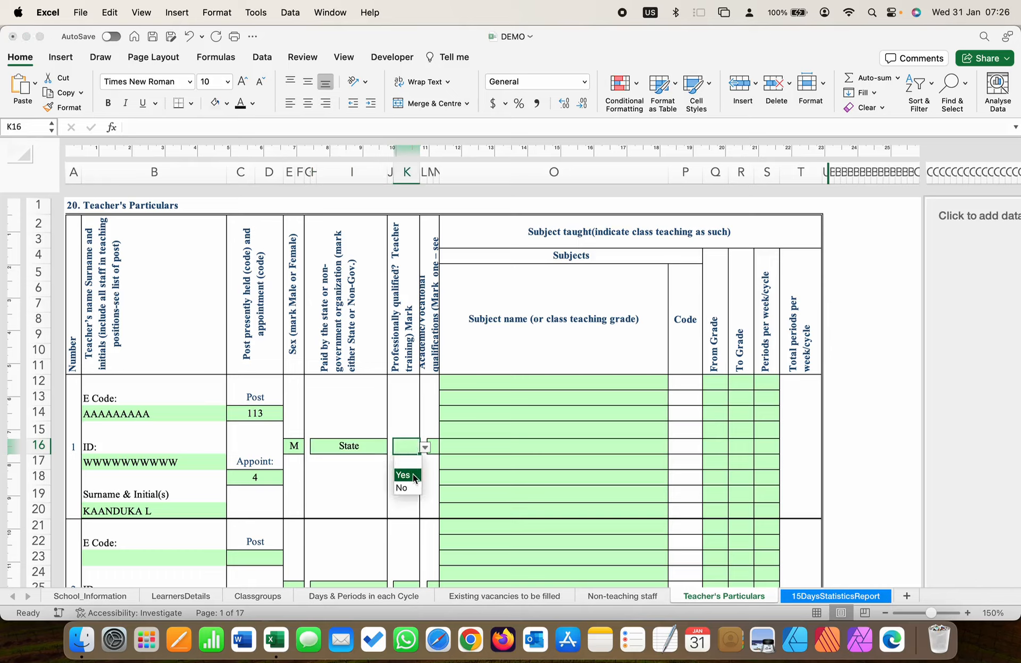
pyautogui.click(410, 475)
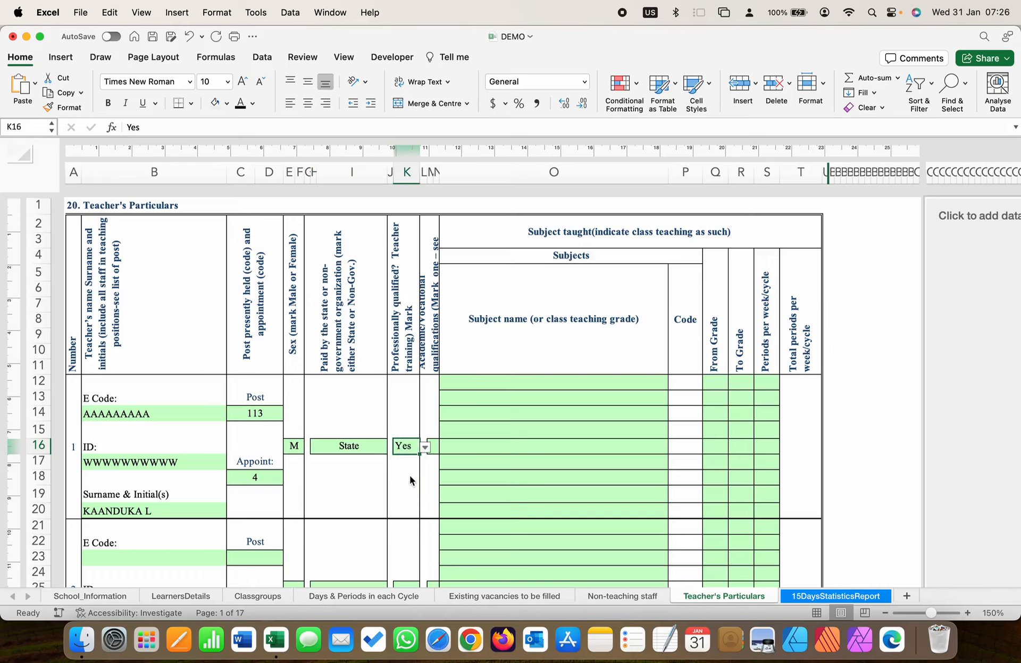
pyautogui.click(433, 446)
pyautogui.click(442, 450)
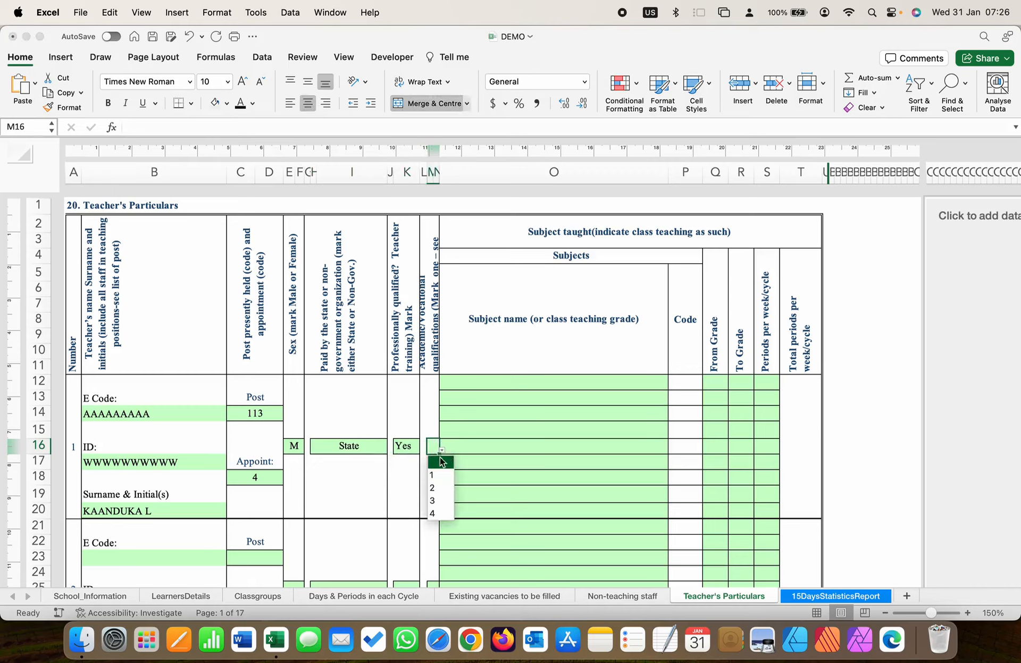
pyautogui.click(433, 513)
# Step: Choose Natural Science & Health Educ as teacher 1's first subject taught
pyautogui.click(475, 385)
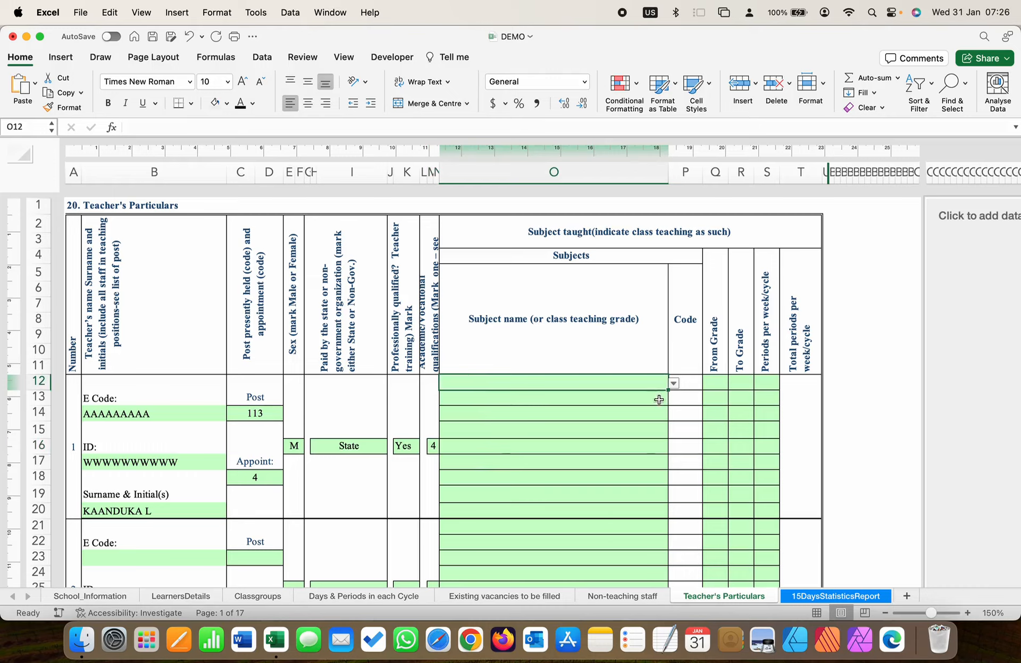
pyautogui.click(673, 384)
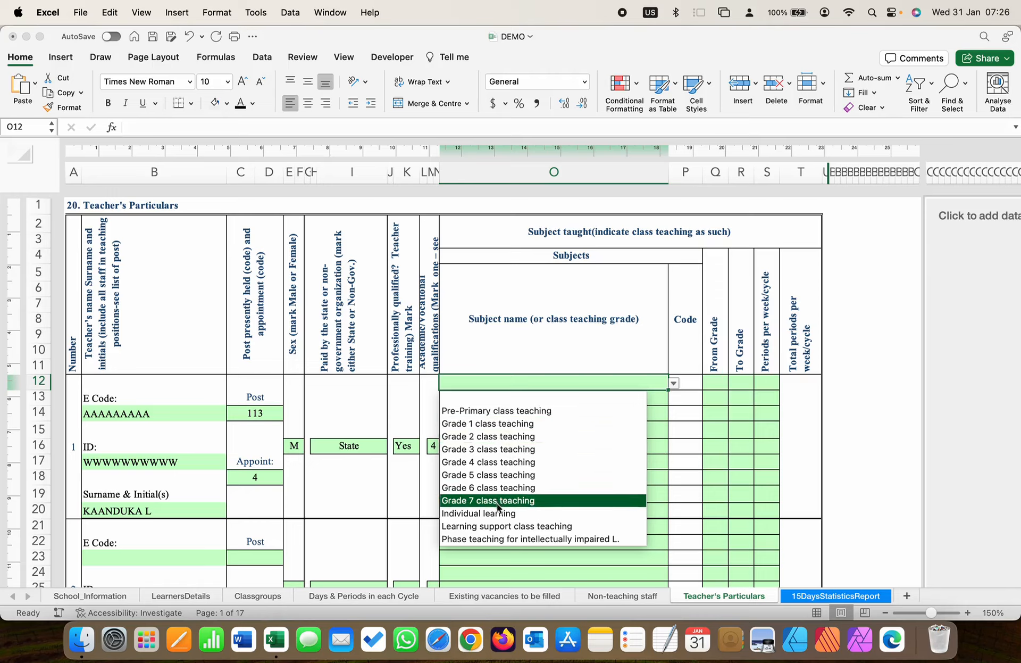
pyautogui.scroll(-10, 498, 506)
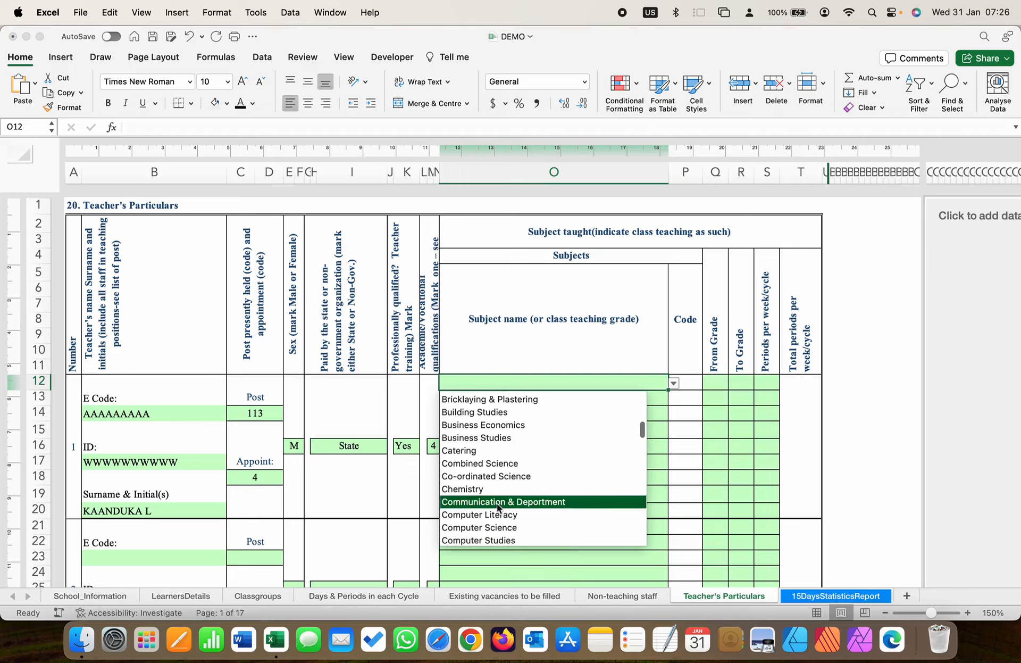
pyautogui.scroll(-5, 499, 486)
pyautogui.scroll(-8, 499, 487)
pyautogui.scroll(-6, 500, 490)
pyautogui.scroll(4, 500, 490)
pyautogui.scroll(5, 500, 490)
pyautogui.scroll(-8, 500, 491)
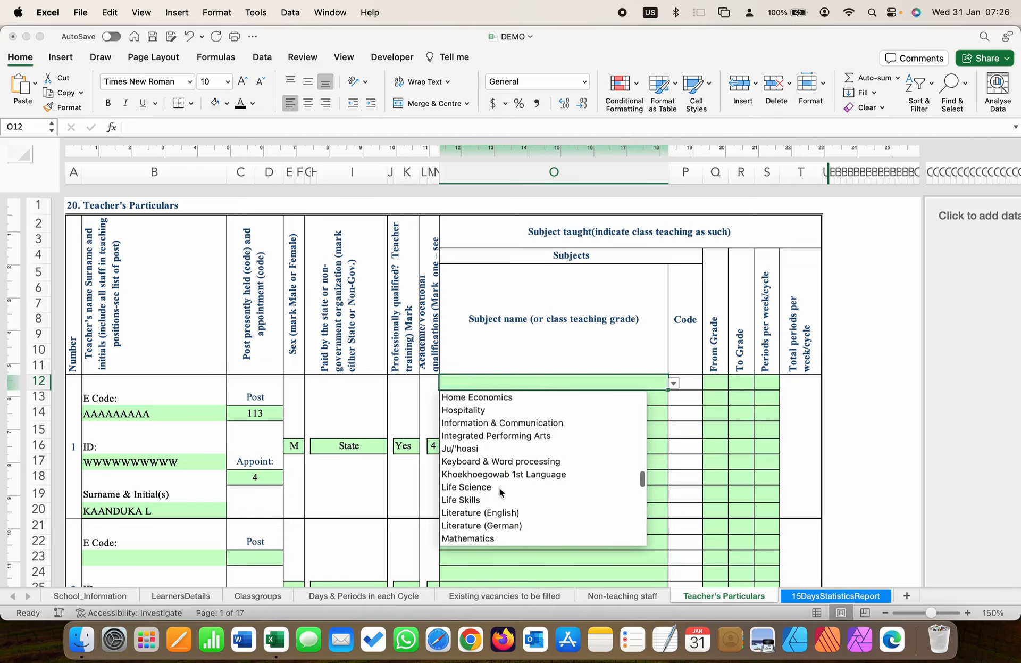
pyautogui.scroll(-5, 500, 492)
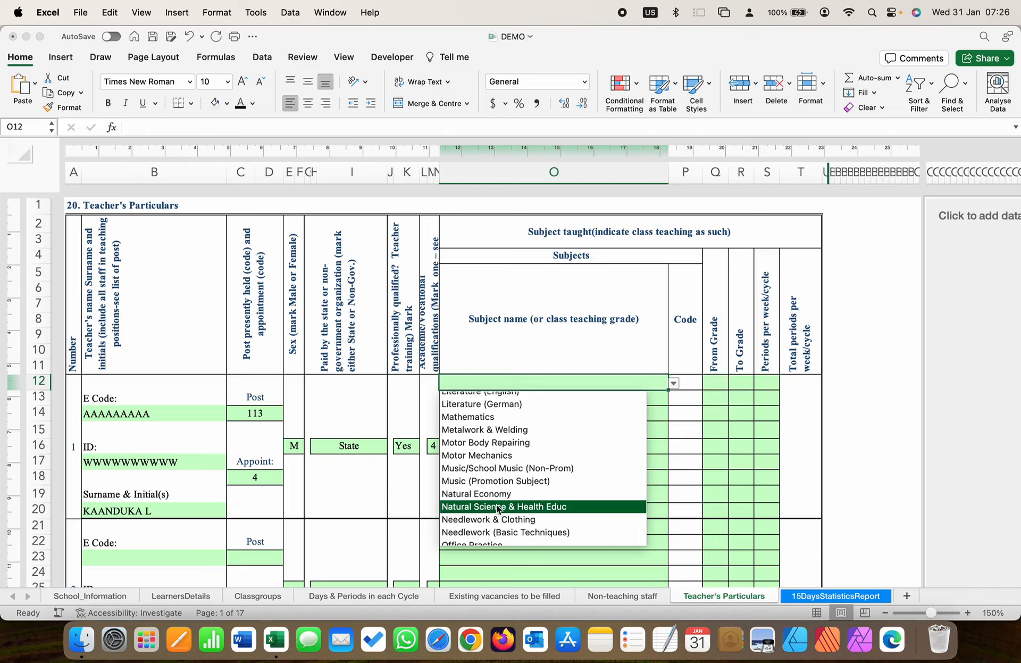
pyautogui.click(499, 507)
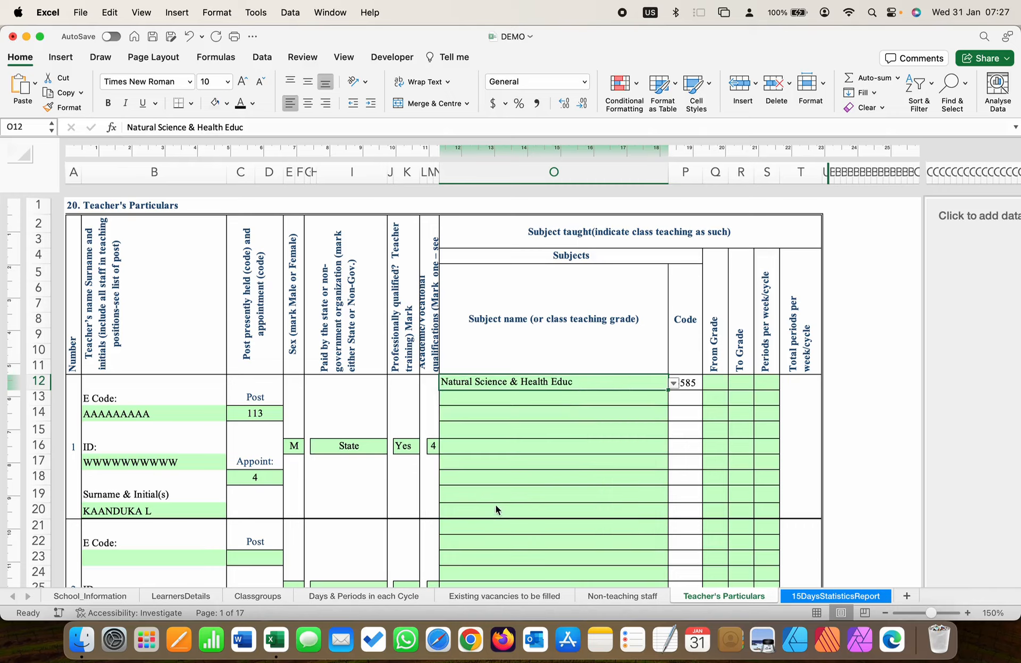
pyautogui.click(557, 398)
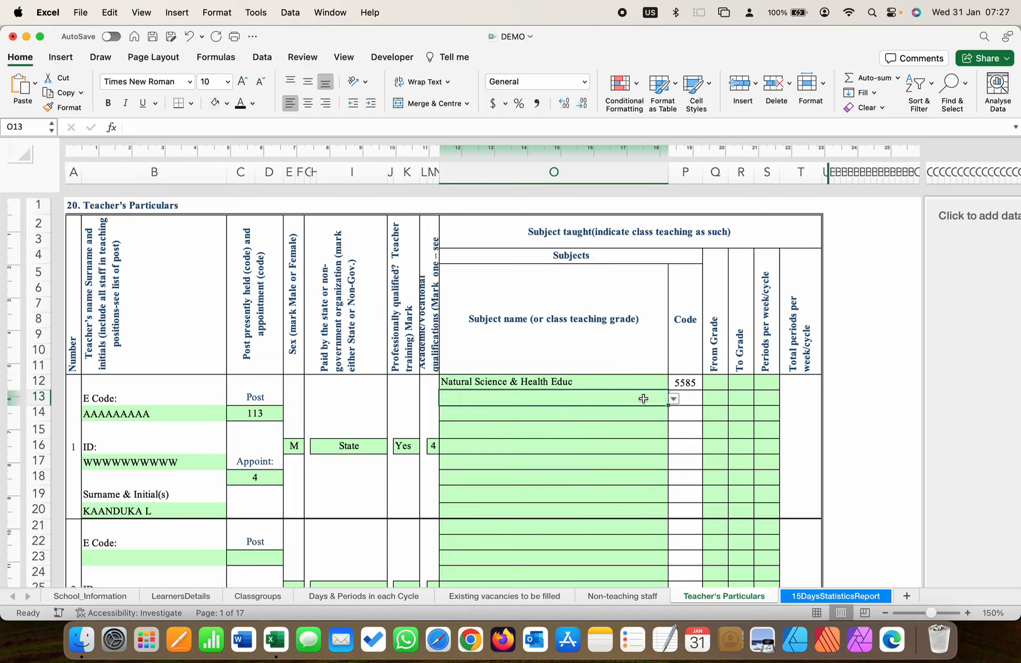
# Step: For Natural Science & Health Educ, enter from grade 4 to grade 7 with 23 periods per week/cycle
pyautogui.click(713, 384)
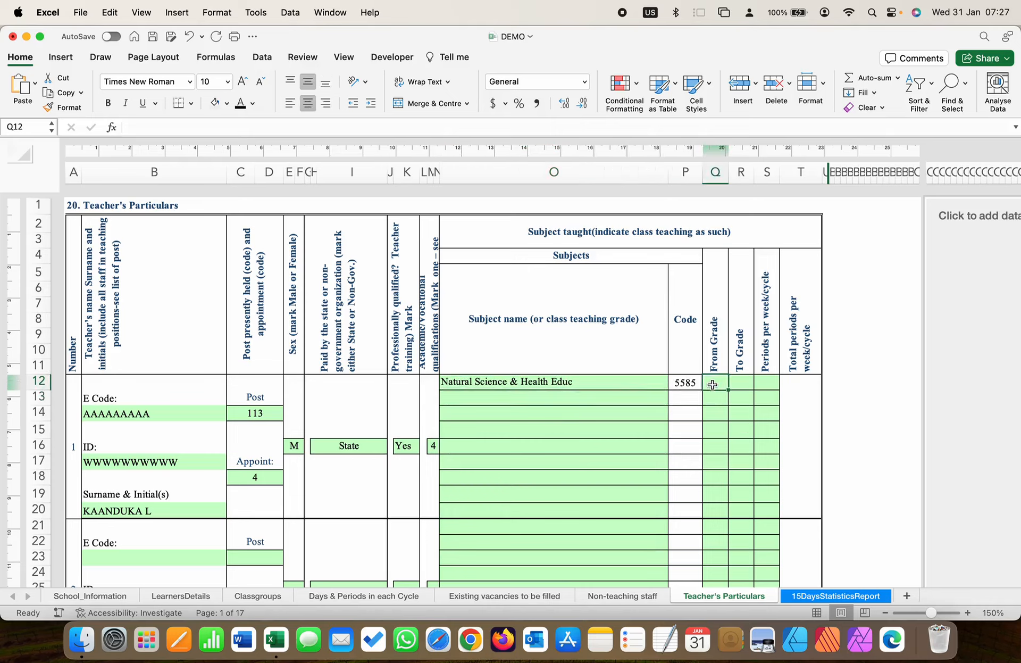
pyautogui.write('4')
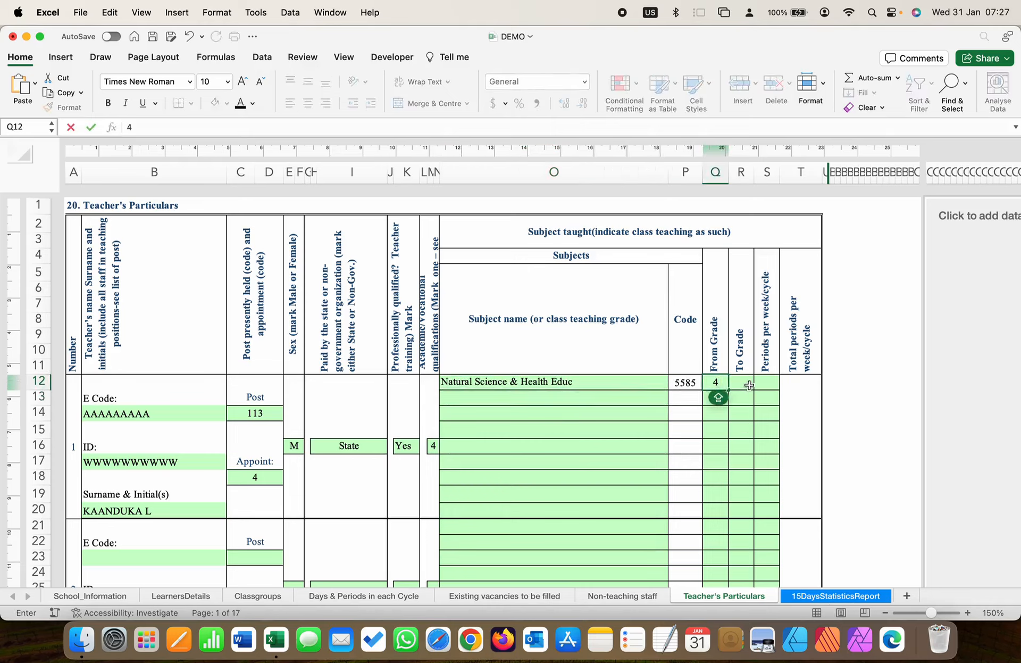
pyautogui.click(748, 384)
pyautogui.write('7')
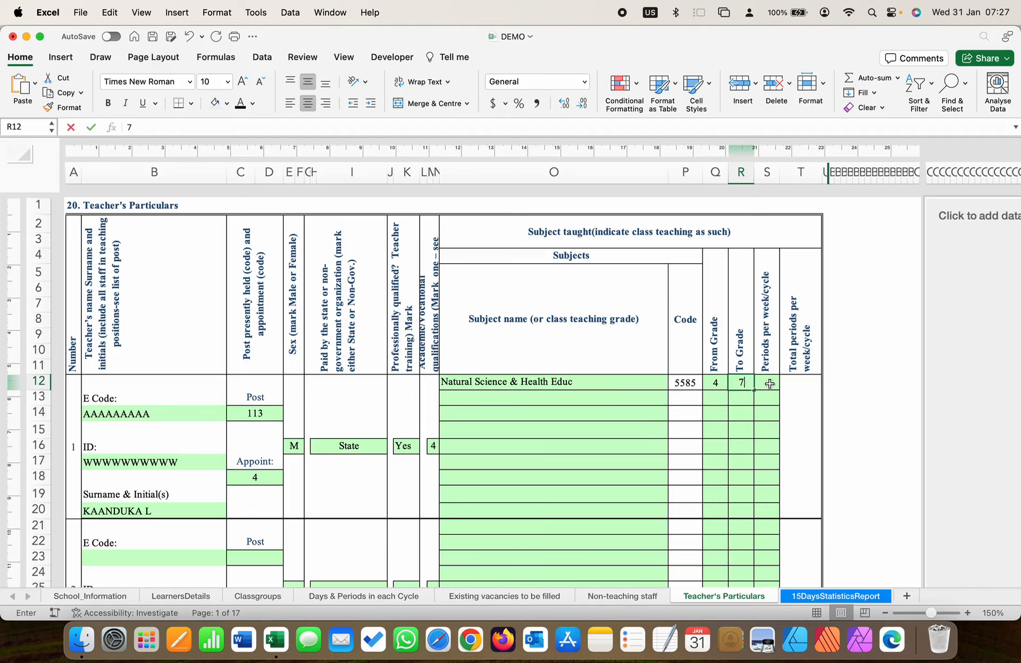
pyautogui.click(774, 383)
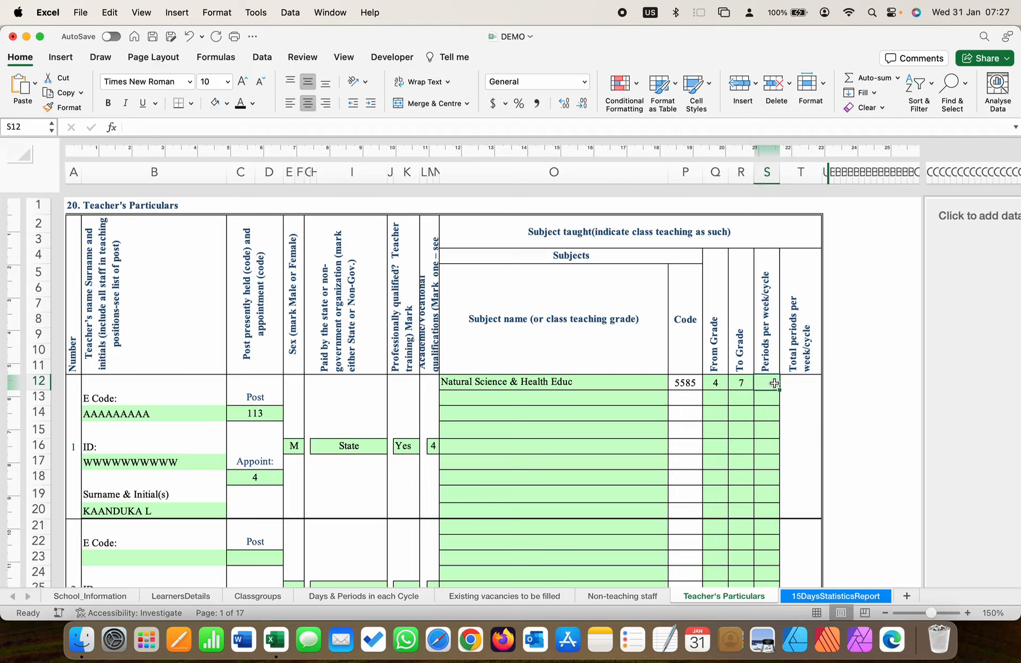
pyautogui.write('23')
pyautogui.click(739, 447)
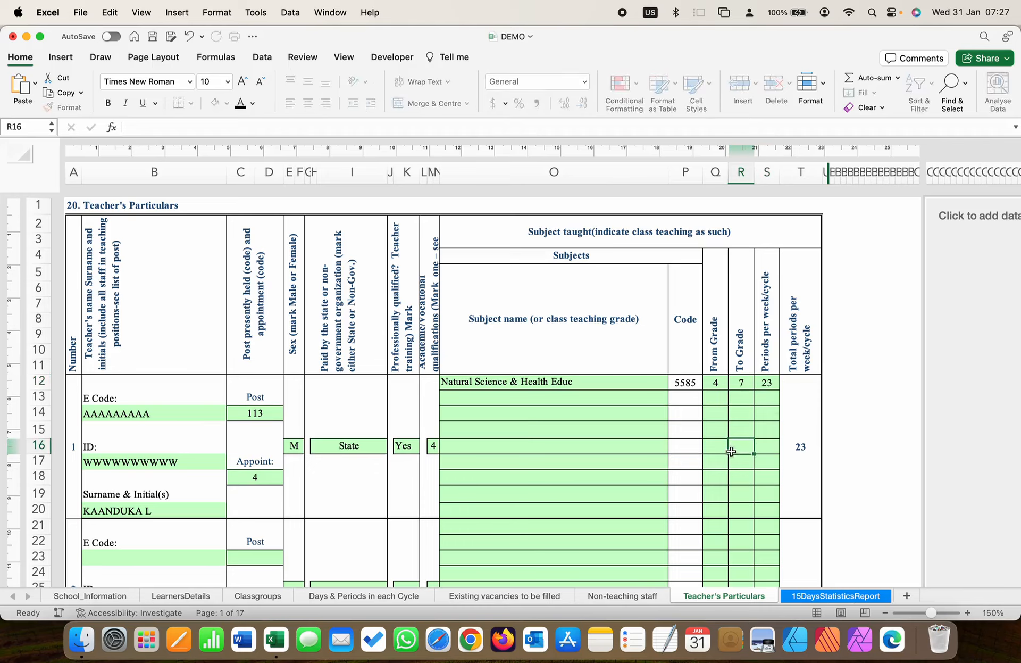
# Step: Choose Mathematics as teacher 1's second subject taught
pyautogui.click(558, 397)
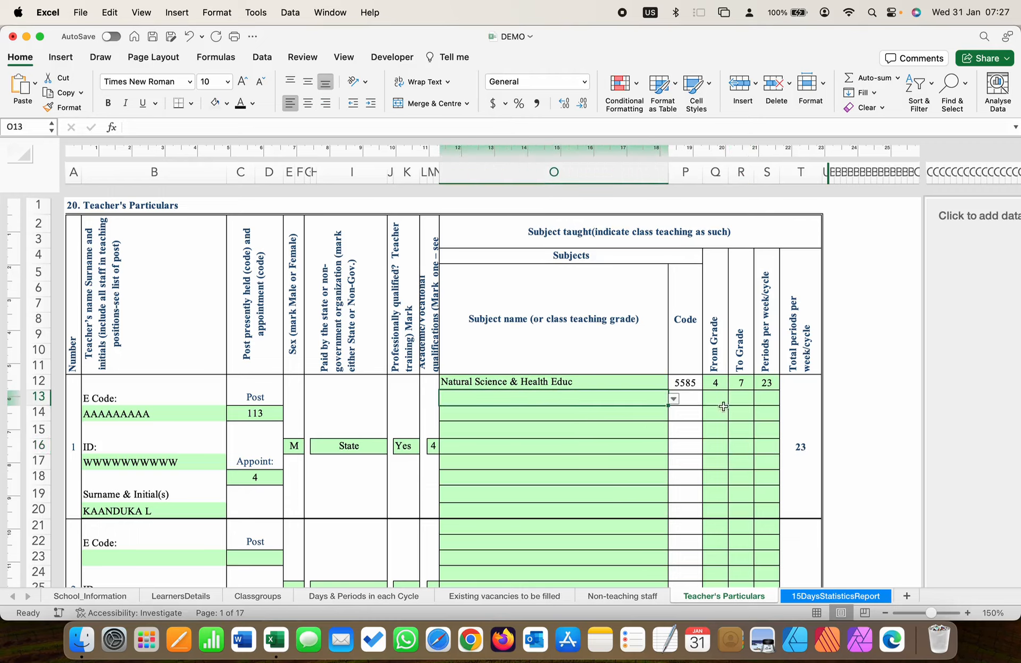
pyautogui.click(674, 399)
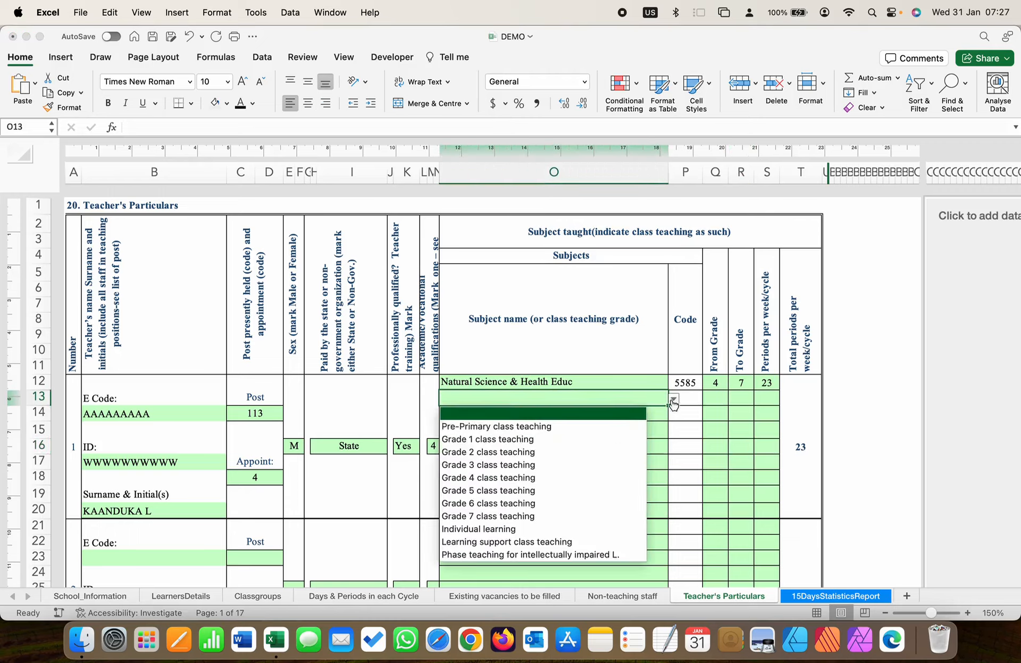
pyautogui.scroll(-6, 541, 506)
pyautogui.scroll(-8, 541, 505)
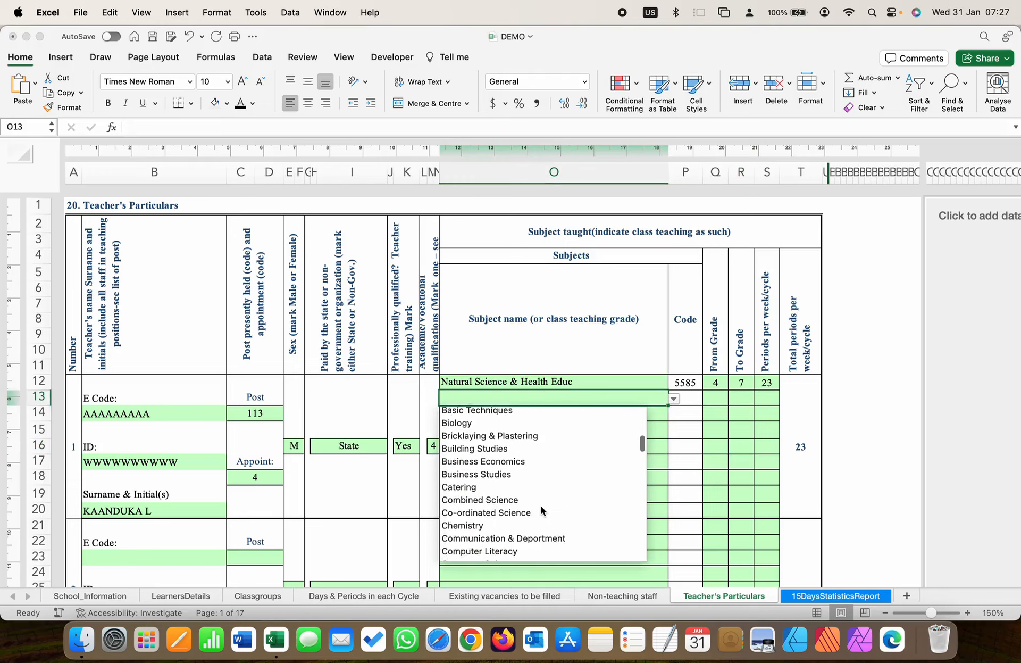
pyautogui.scroll(-10, 541, 505)
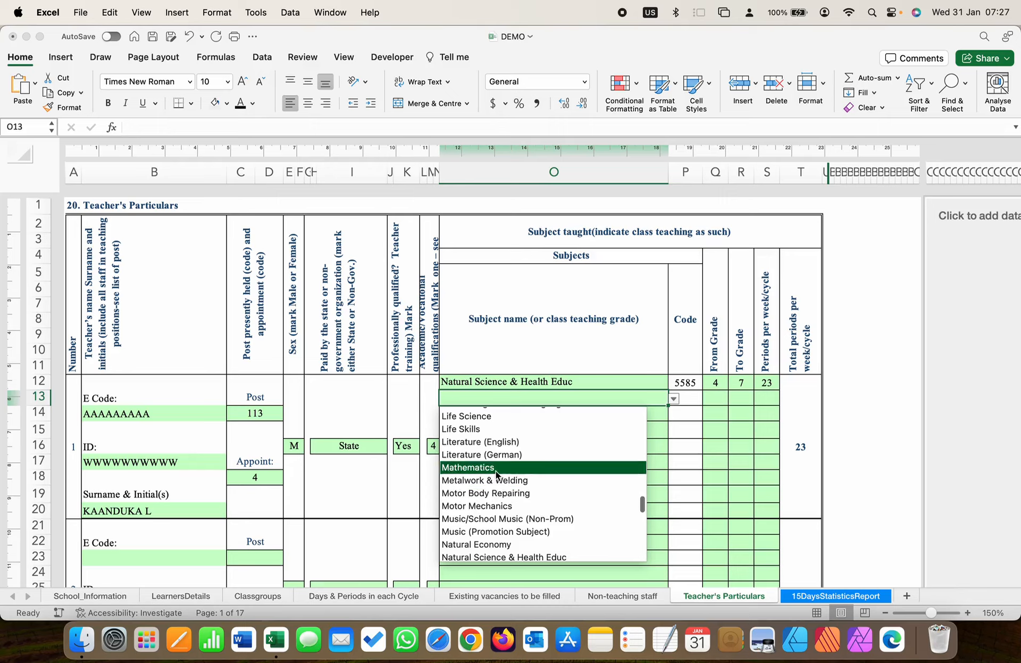
pyautogui.click(498, 467)
pyautogui.click(600, 412)
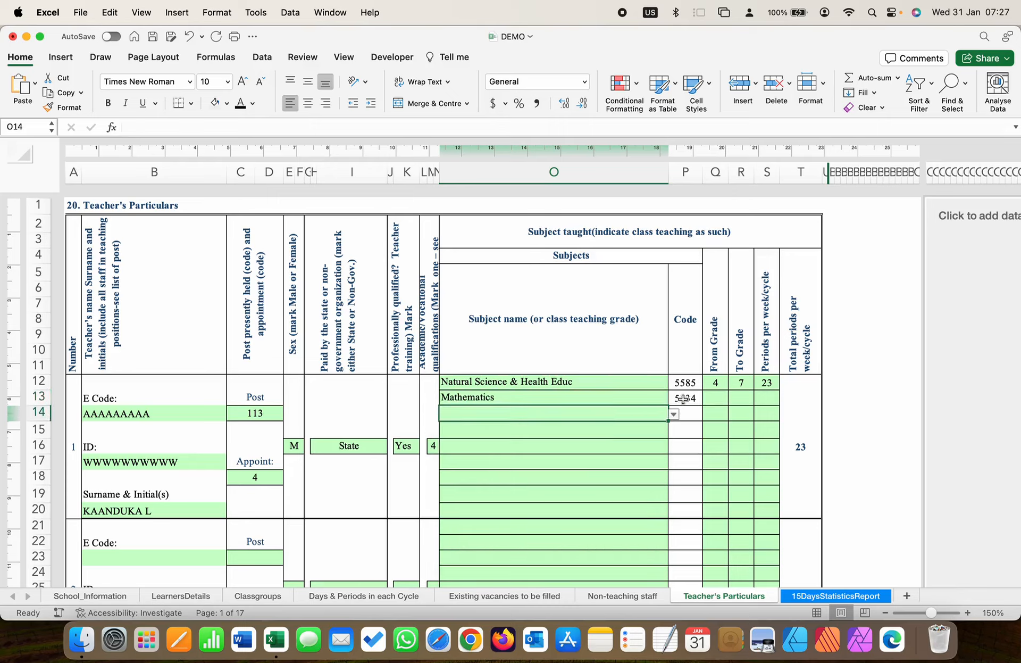
# Step: For Mathematics, enter from grade 4 to grade 5 with 18 periods per week/cycle
pyautogui.click(715, 398)
pyautogui.write('4')
pyautogui.press('Tab')
pyautogui.write('5')
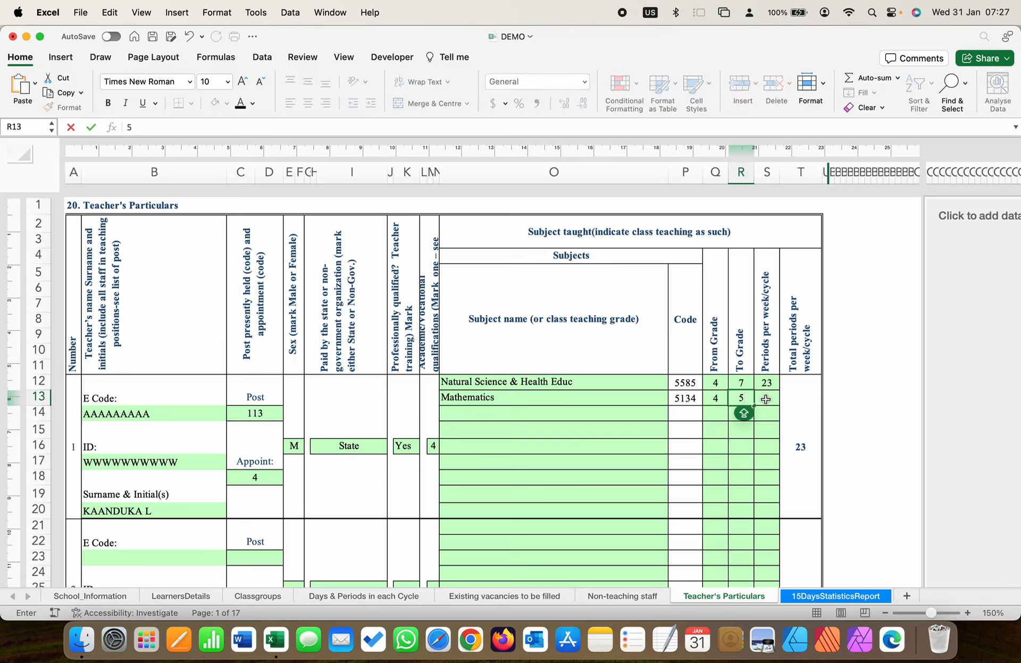
pyautogui.click(765, 398)
pyautogui.write('18')
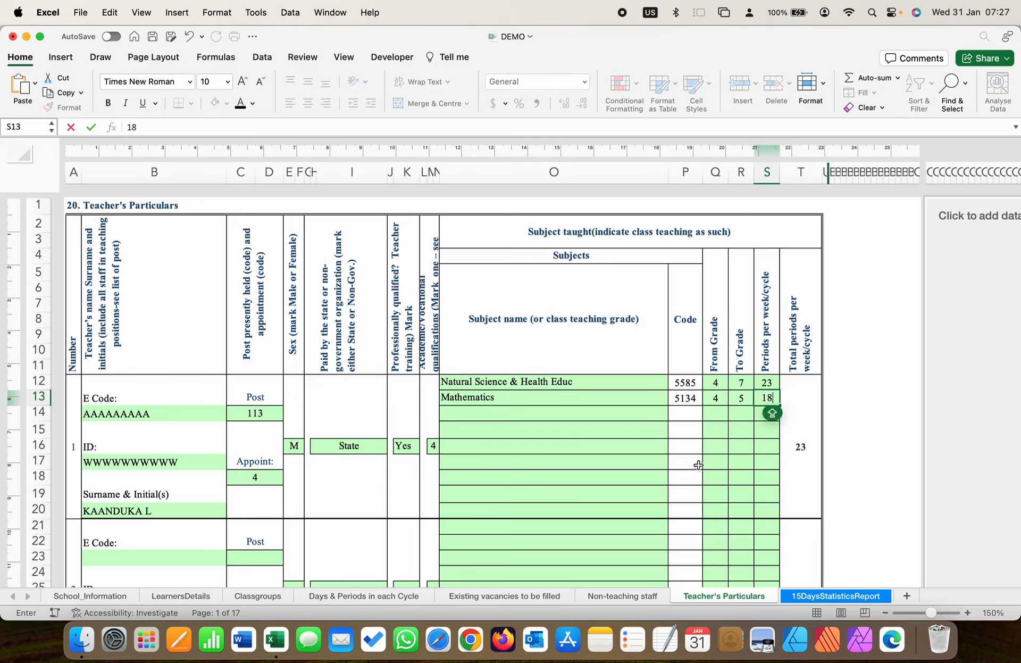
pyautogui.click(565, 425)
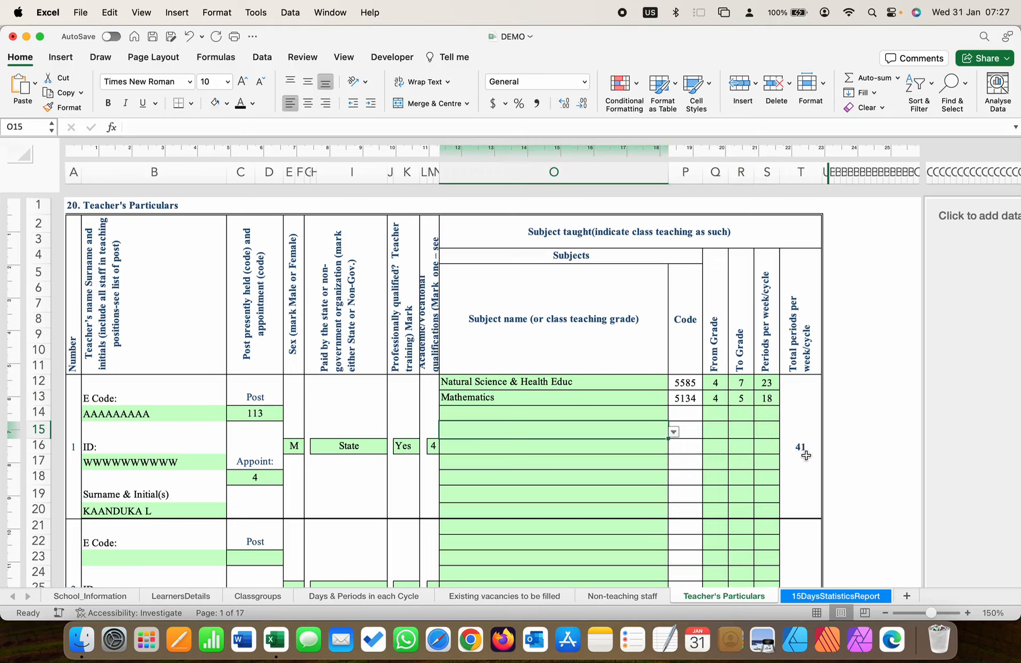
# Step: Review the first page of the 15DaysStatisticsReport sheet, from the school details through questions 8 to 12 to the principal's signature line
pyautogui.scroll(-5, 588, 495)
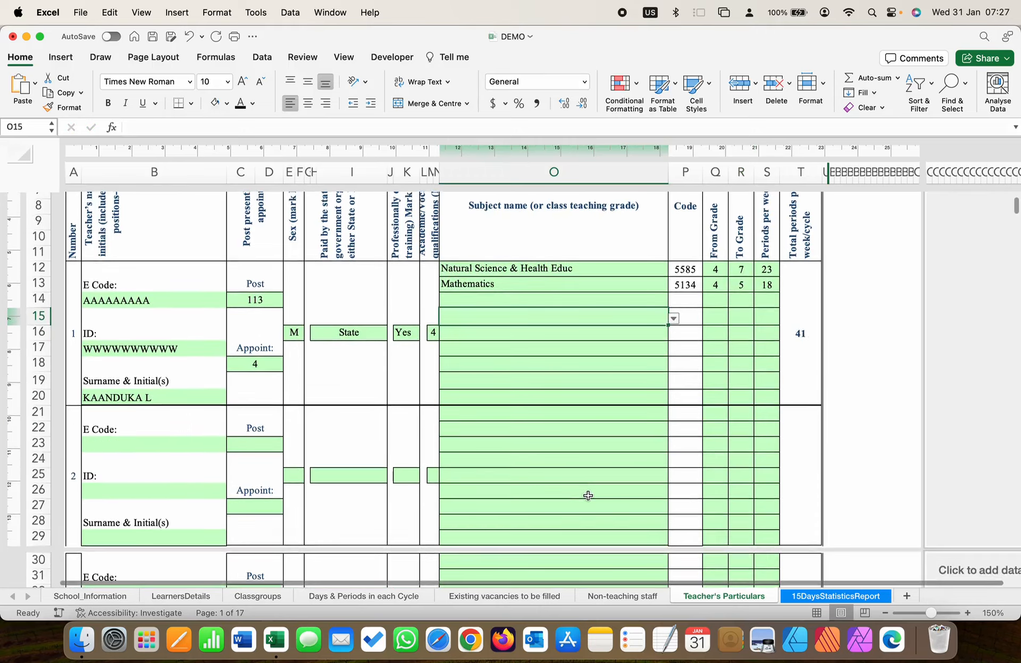
pyautogui.scroll(-2, 588, 495)
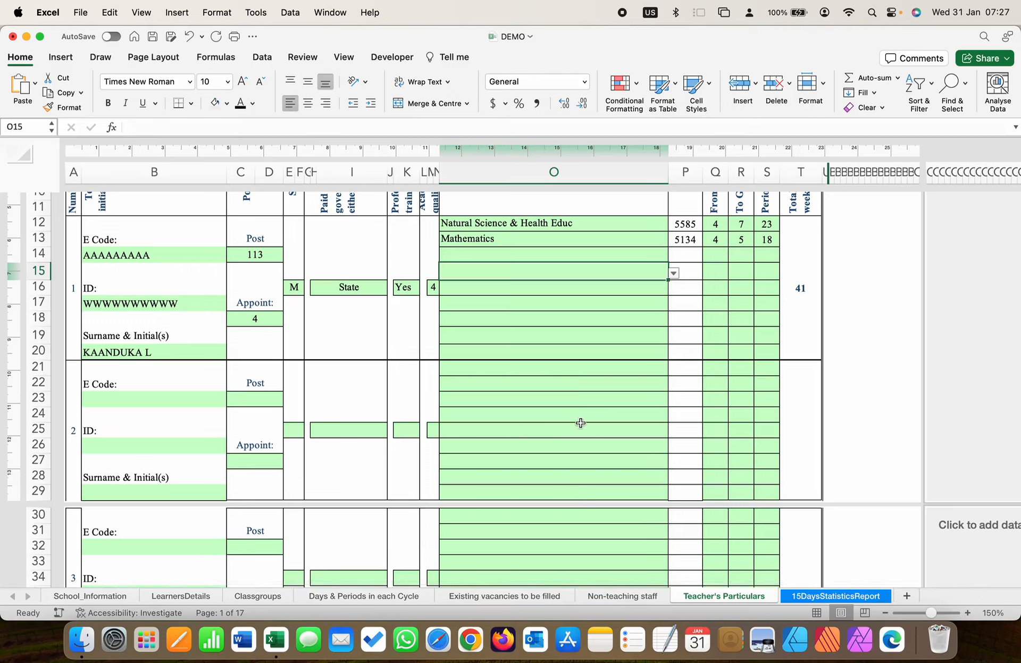
pyautogui.click(854, 600)
pyautogui.scroll(10, 692, 388)
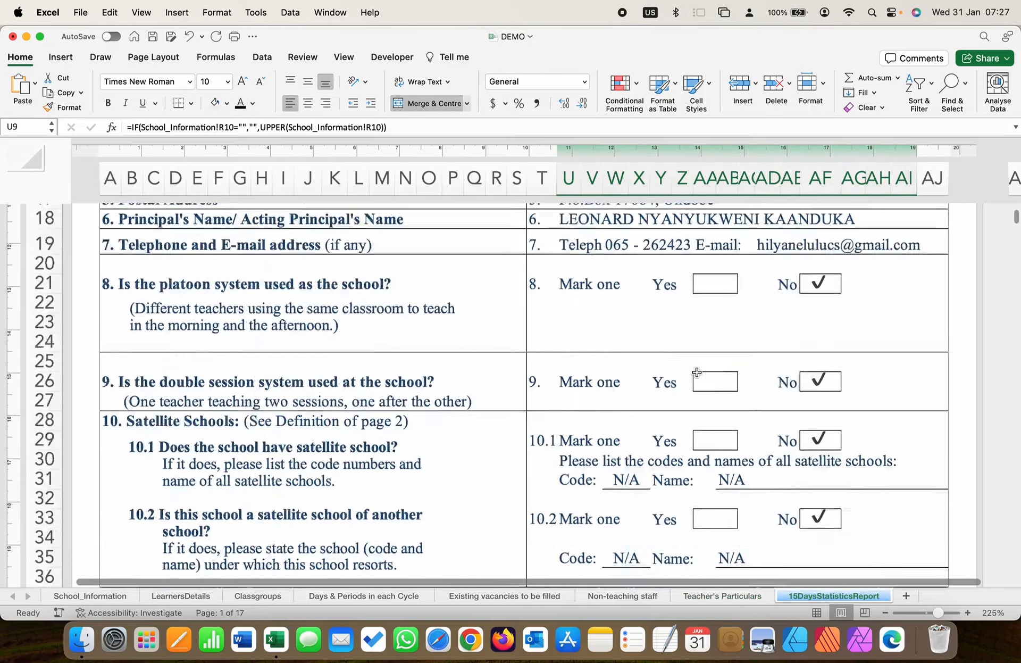
pyautogui.scroll(-10, 752, 383)
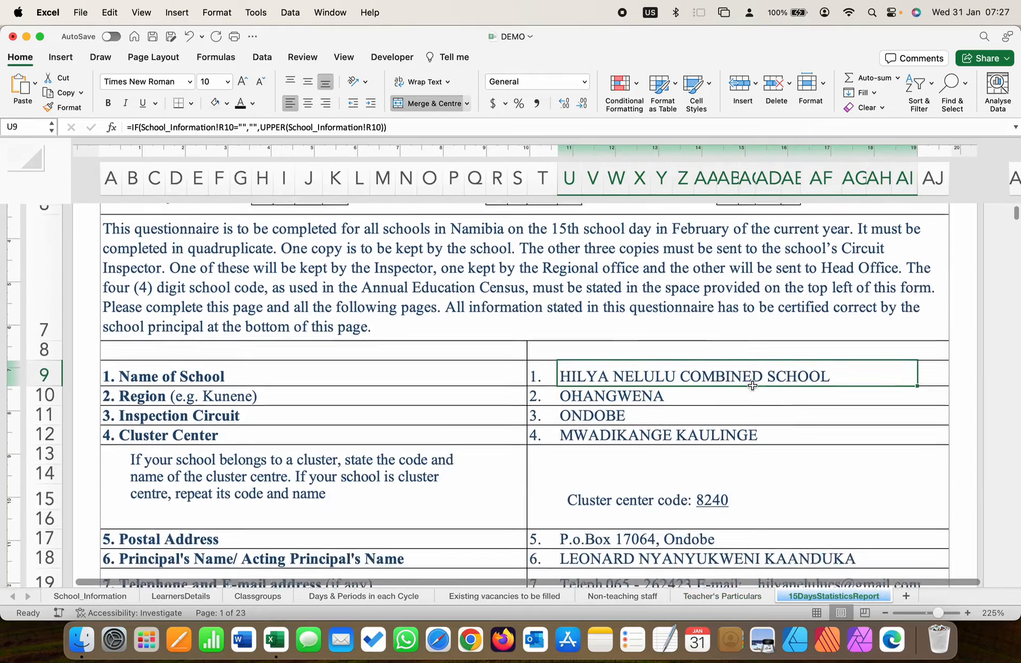
pyautogui.scroll(-6, 753, 385)
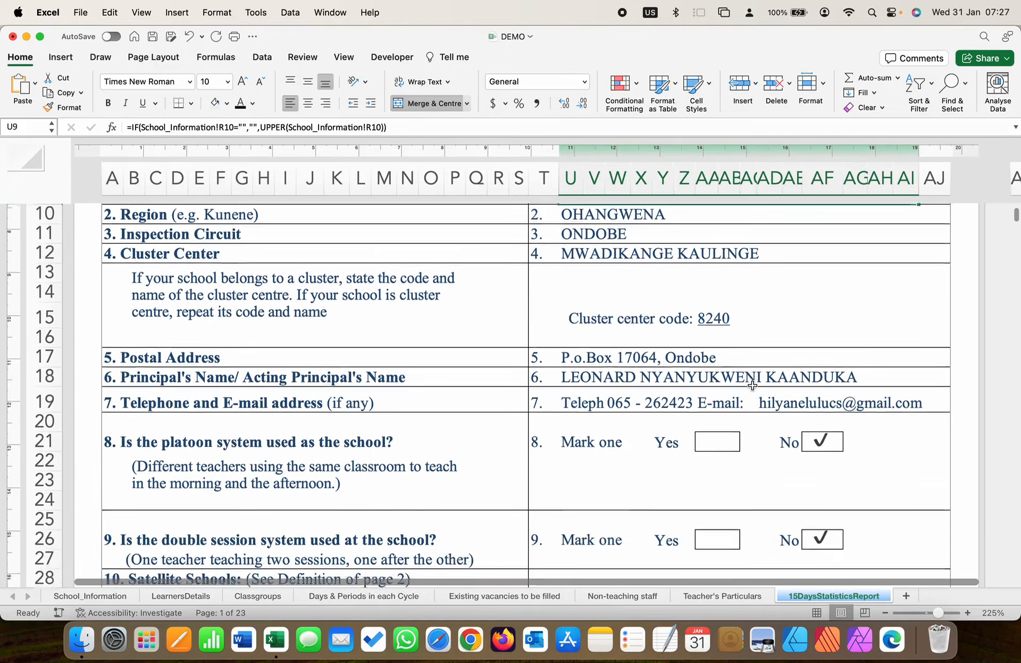
pyautogui.scroll(-5, 752, 386)
pyautogui.scroll(5, 752, 385)
pyautogui.scroll(-5, 752, 385)
pyautogui.scroll(-3, 823, 313)
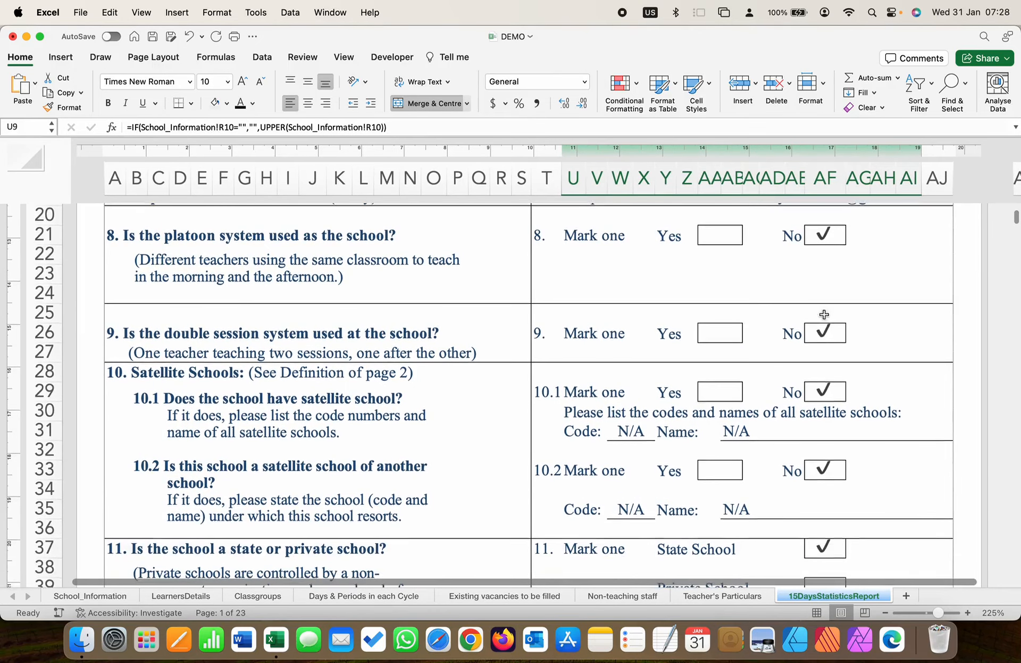
pyautogui.scroll(-3, 825, 343)
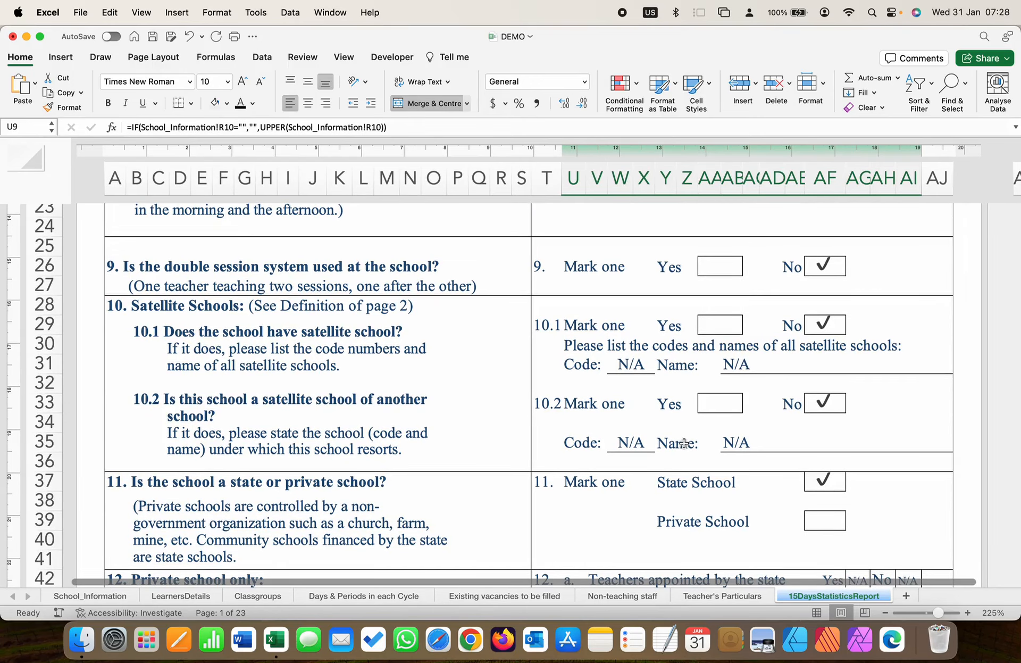
pyautogui.scroll(-1, 813, 445)
pyautogui.scroll(-6, 812, 445)
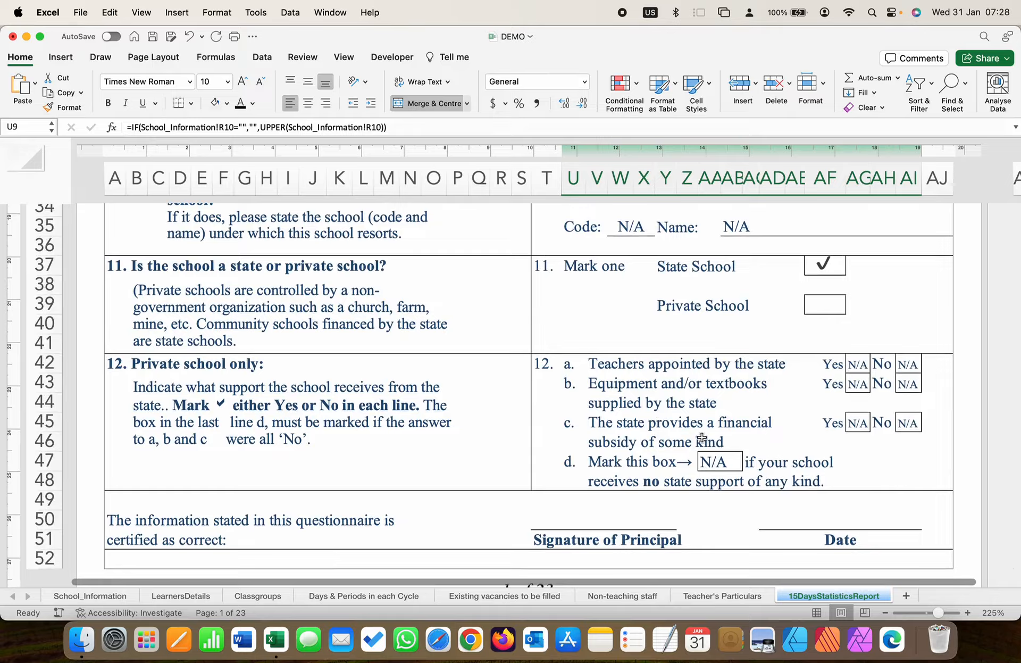
# Step: Review table 13 of the report, the ages of new entrants and learners repeating Grade 1 by gender
pyautogui.scroll(-10, 702, 437)
pyautogui.scroll(-12, 703, 438)
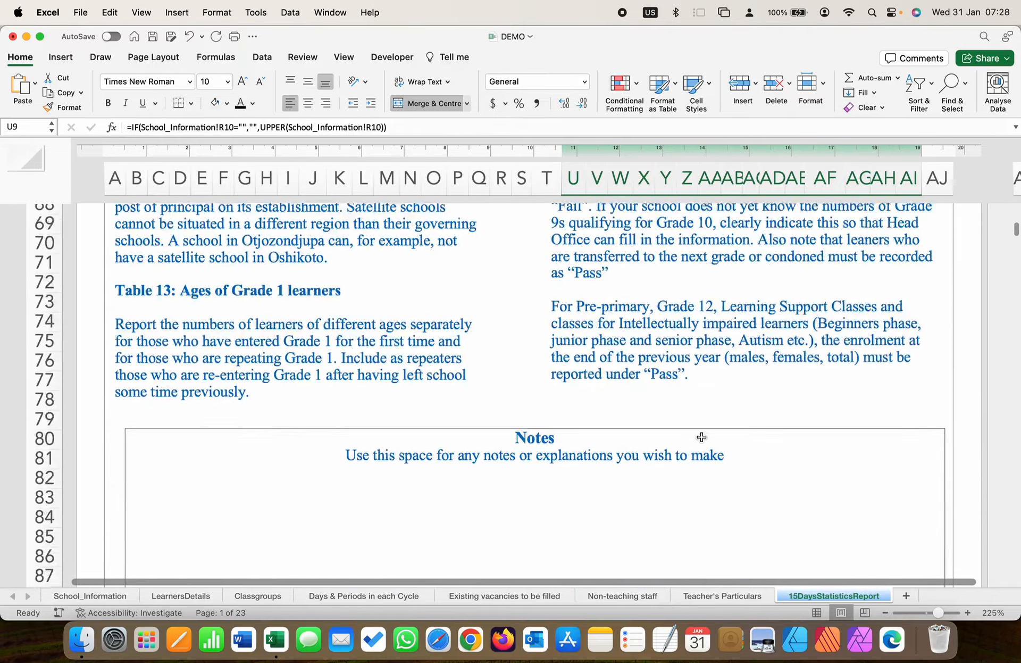
pyautogui.scroll(-10, 702, 438)
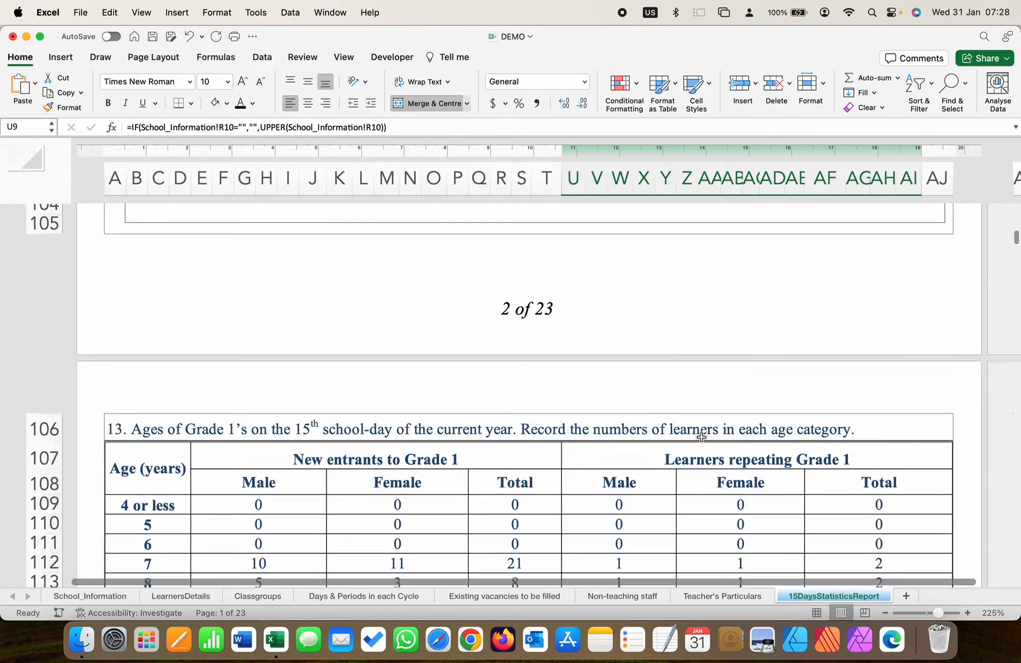
pyautogui.scroll(-1, 702, 437)
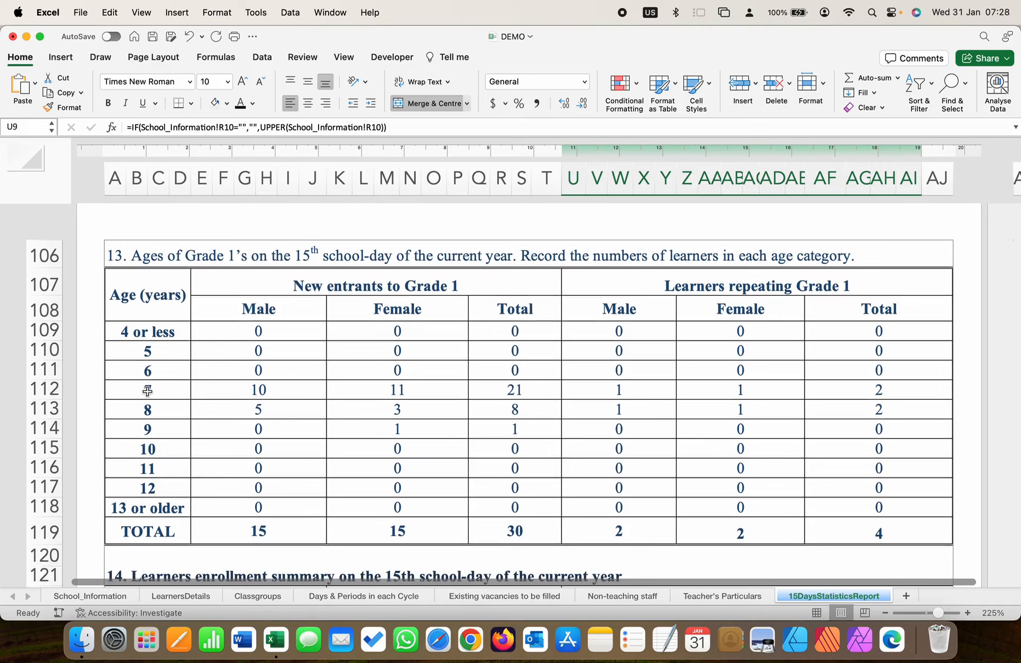
pyautogui.hscroll(2, 264, 391)
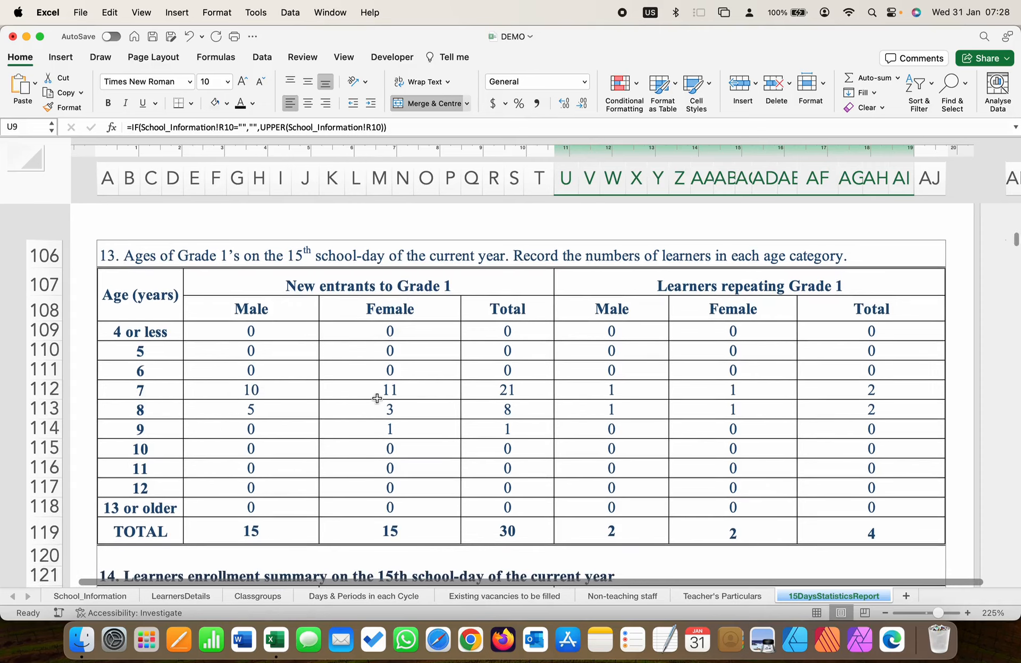
pyautogui.hscroll(1, 514, 398)
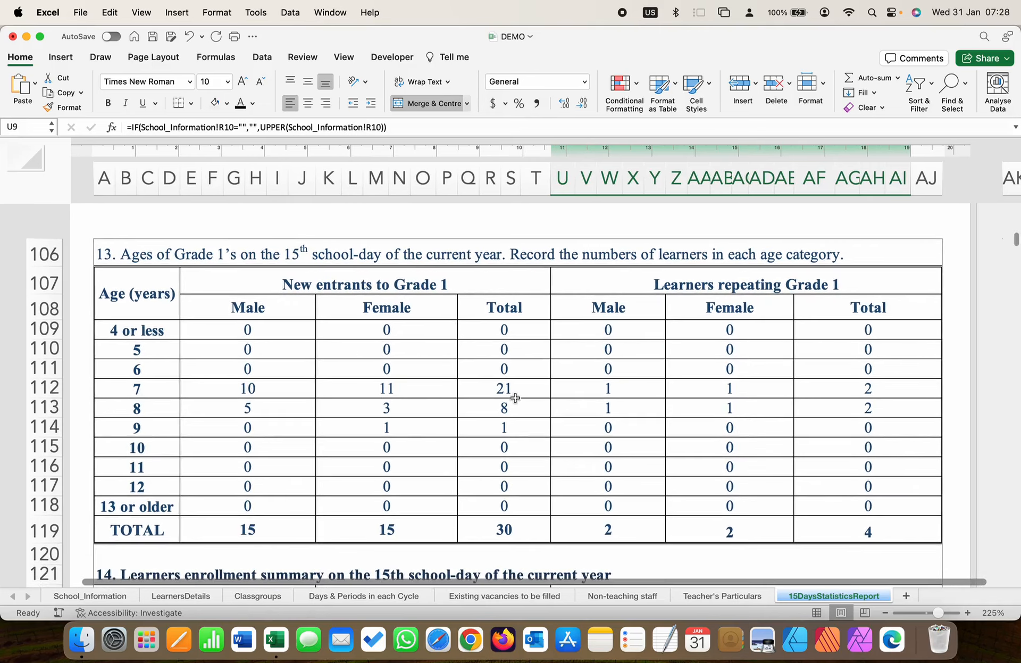
pyautogui.hscroll(-1, 515, 398)
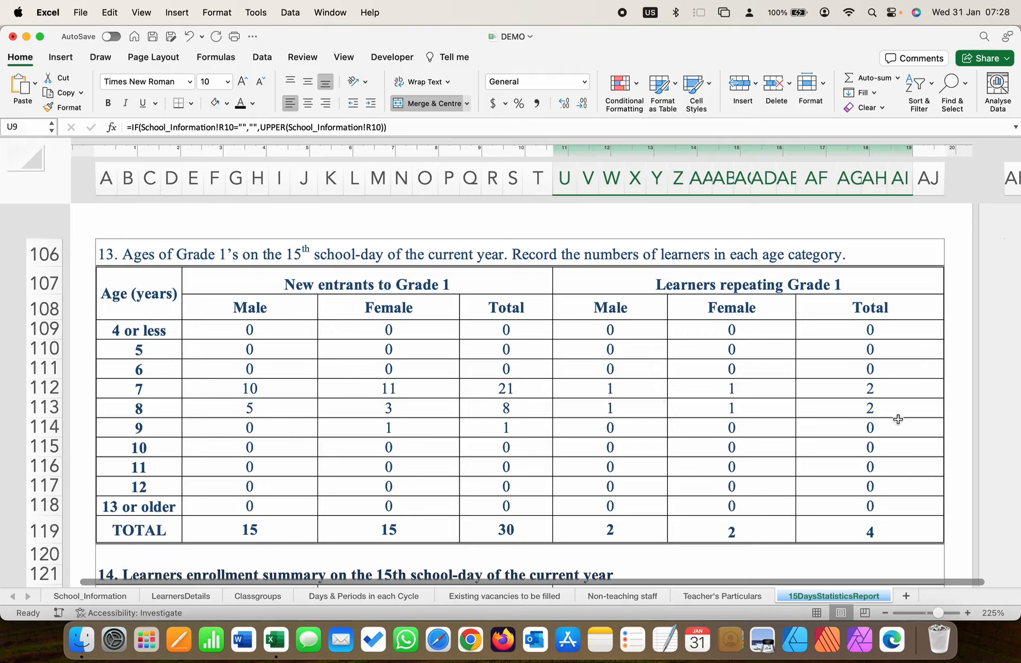
pyautogui.scroll(-3, 638, 466)
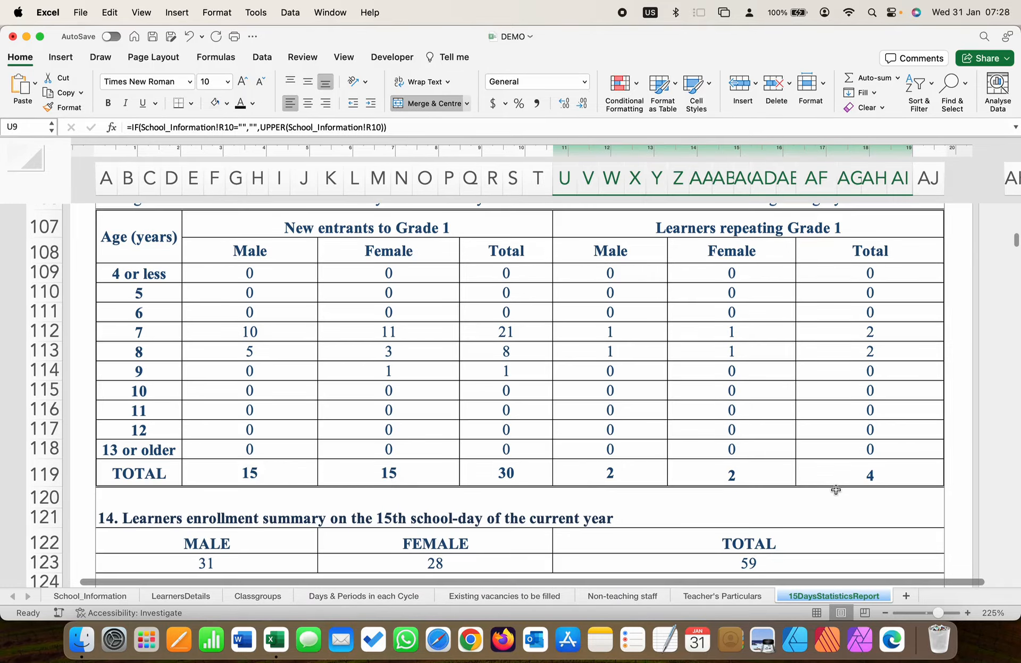
# Step: Examine the learners enrolment summary in table 14 and the pass and fail numbers per grade in table 15 down to the totals
pyautogui.scroll(-5, 766, 481)
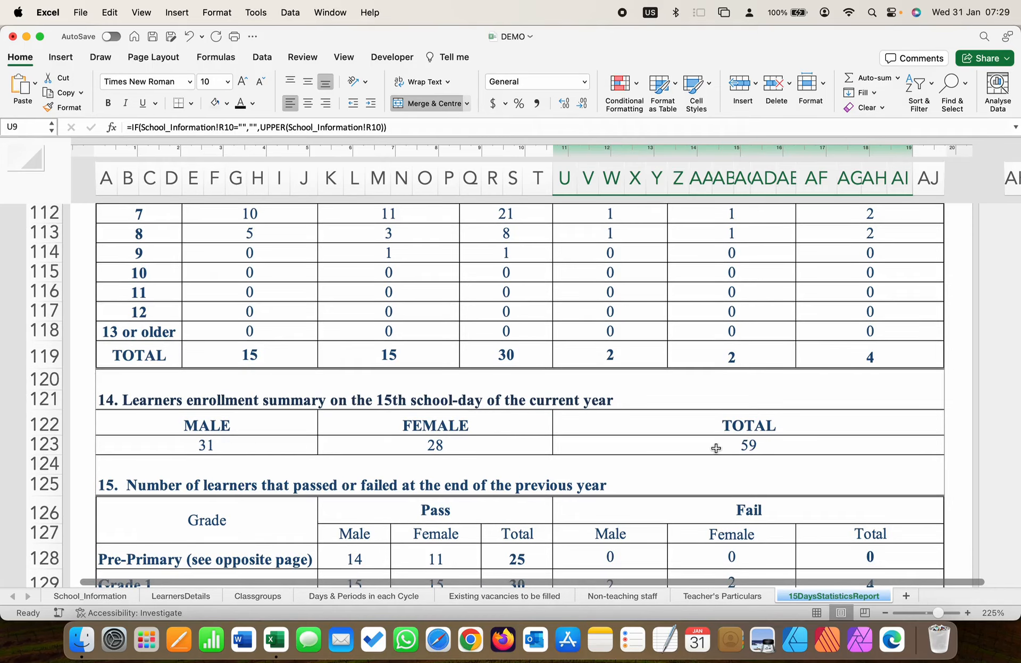
pyautogui.scroll(-5, 716, 448)
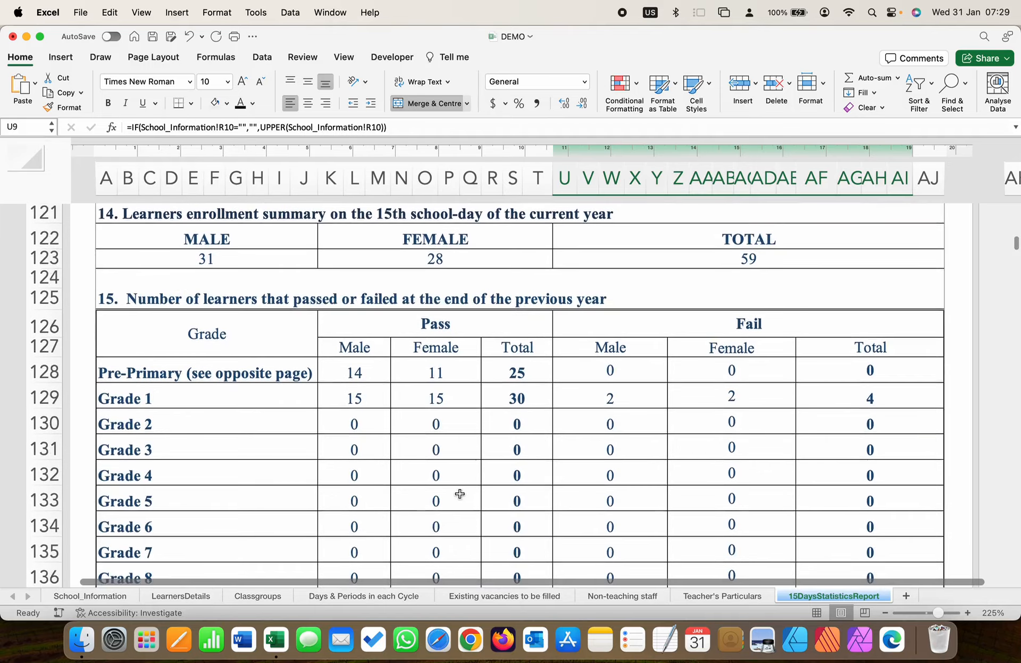
pyautogui.scroll(-2, 460, 494)
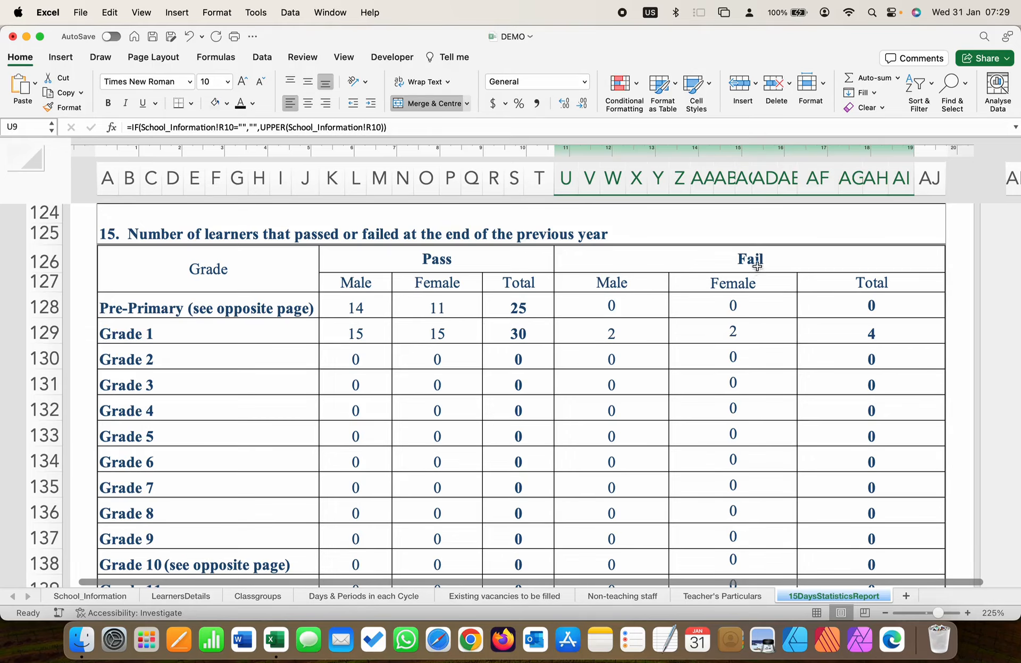
pyautogui.scroll(-10, 797, 317)
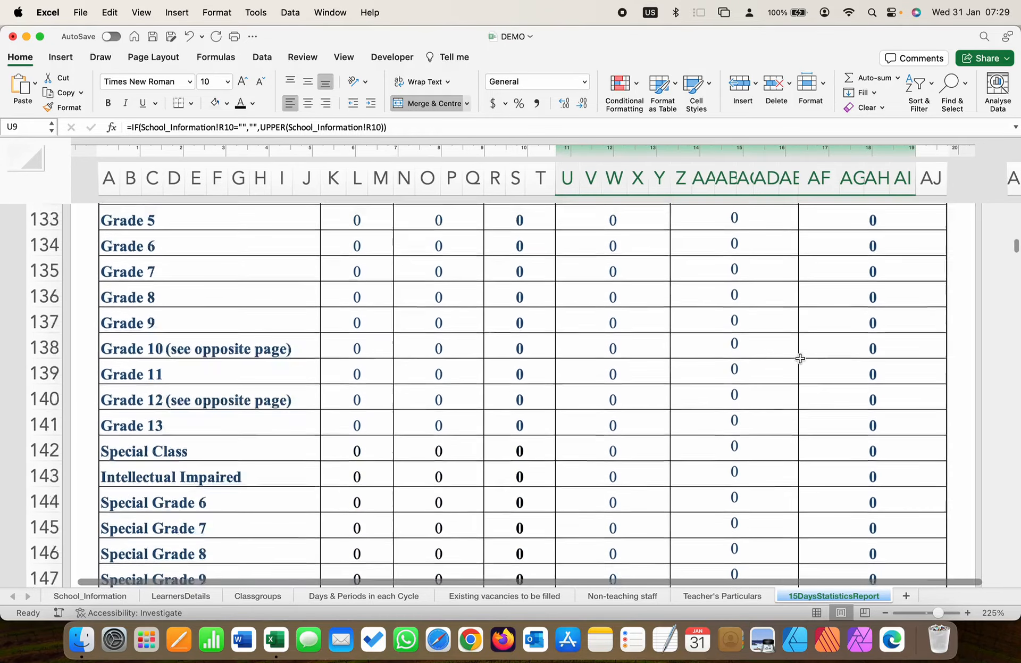
pyautogui.scroll(-10, 800, 358)
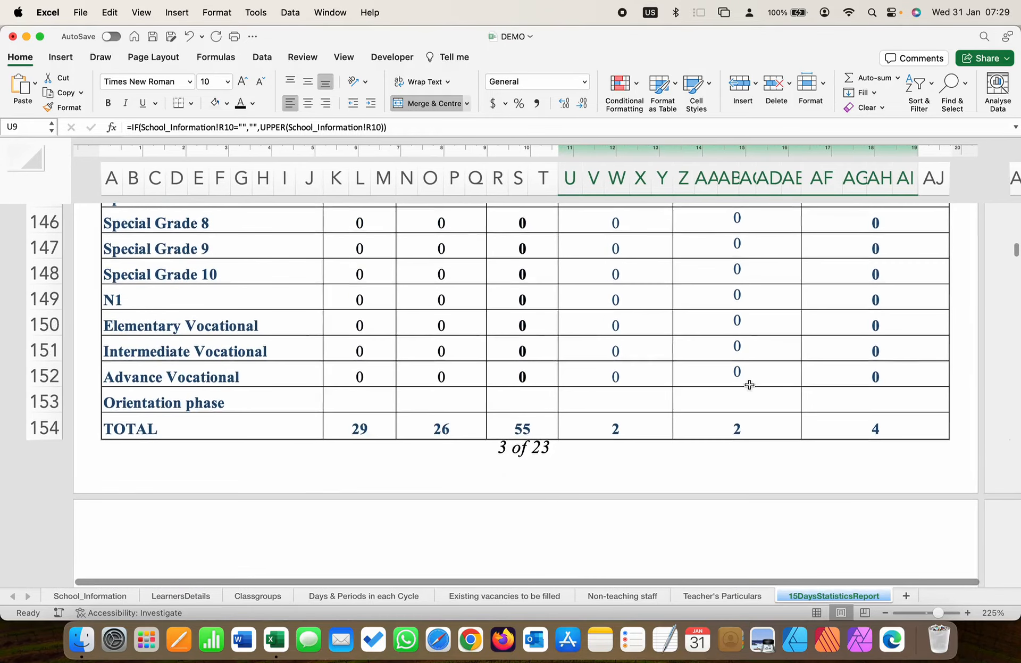
# Step: Check table 16 on learners and class groups per grade and table 17 on days and periods in each timetable cycle
pyautogui.scroll(-20, 886, 419)
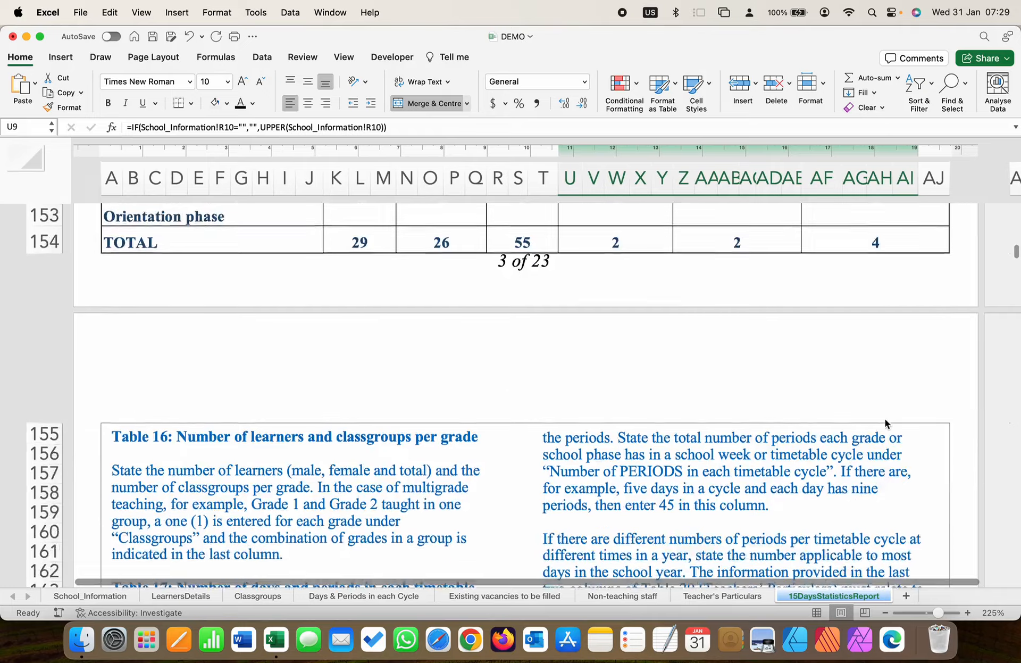
pyautogui.scroll(-10, 882, 419)
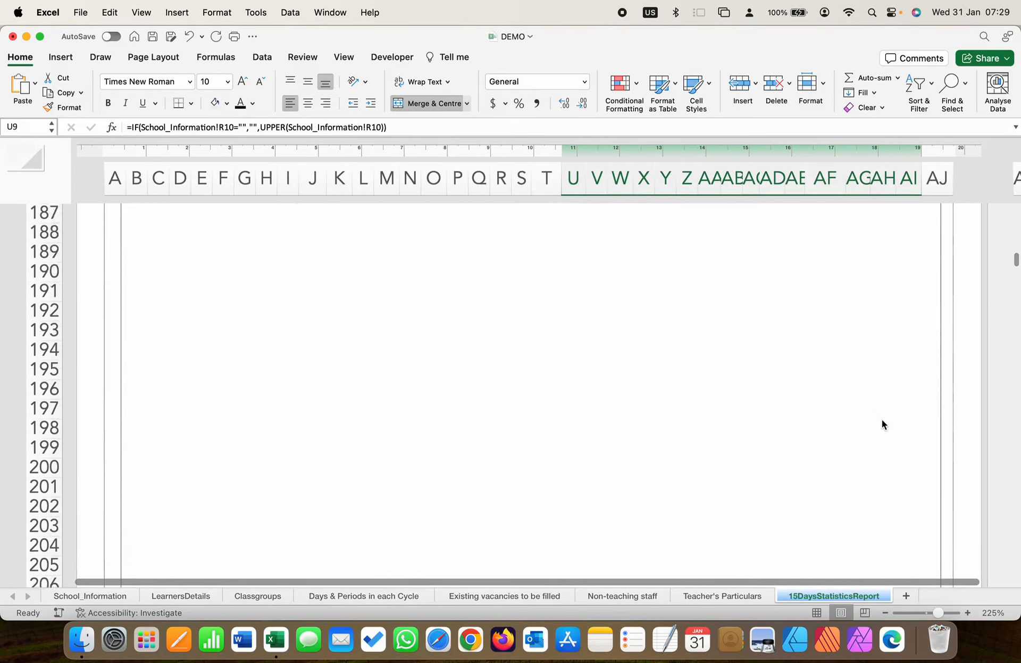
pyautogui.scroll(-3, 882, 419)
pyautogui.scroll(-10, 882, 419)
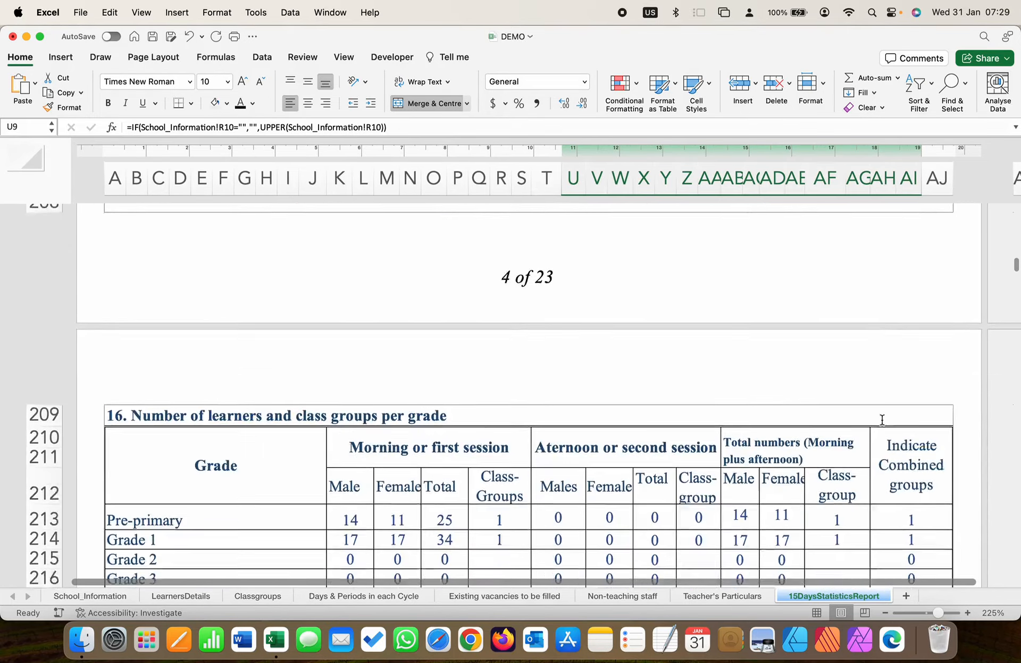
pyautogui.scroll(2, 372, 336)
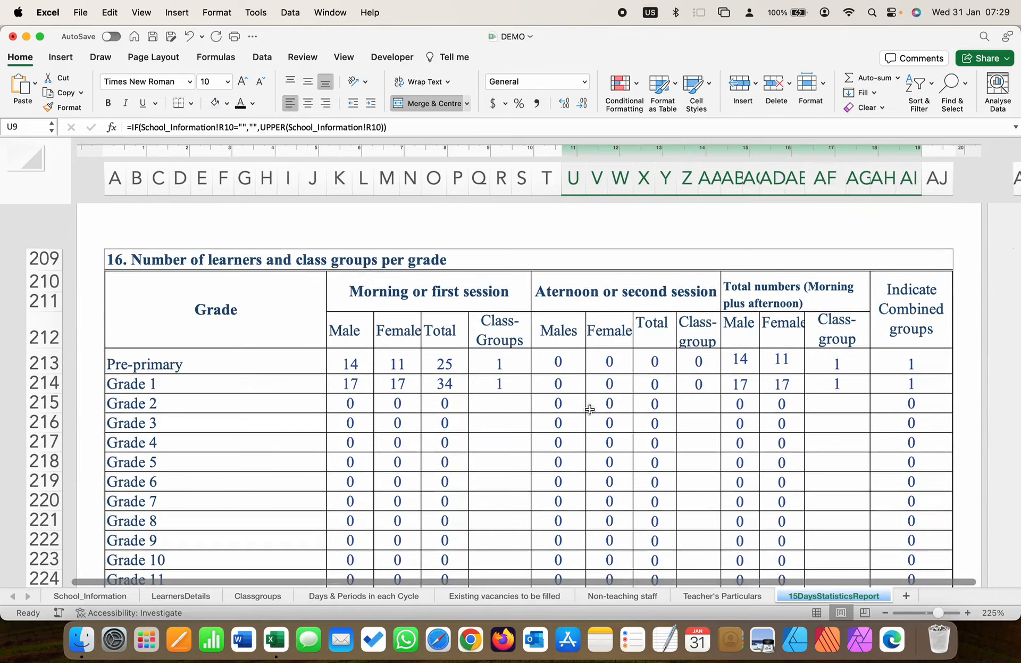
pyautogui.scroll(-15, 590, 410)
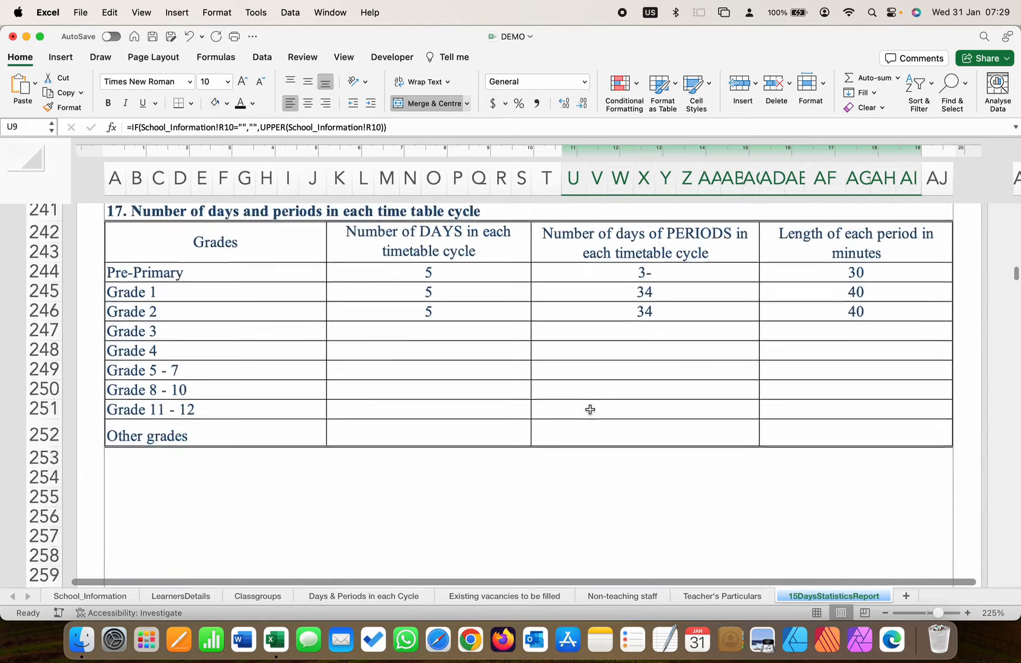
pyautogui.scroll(2, 365, 337)
pyautogui.hscroll(1, 365, 338)
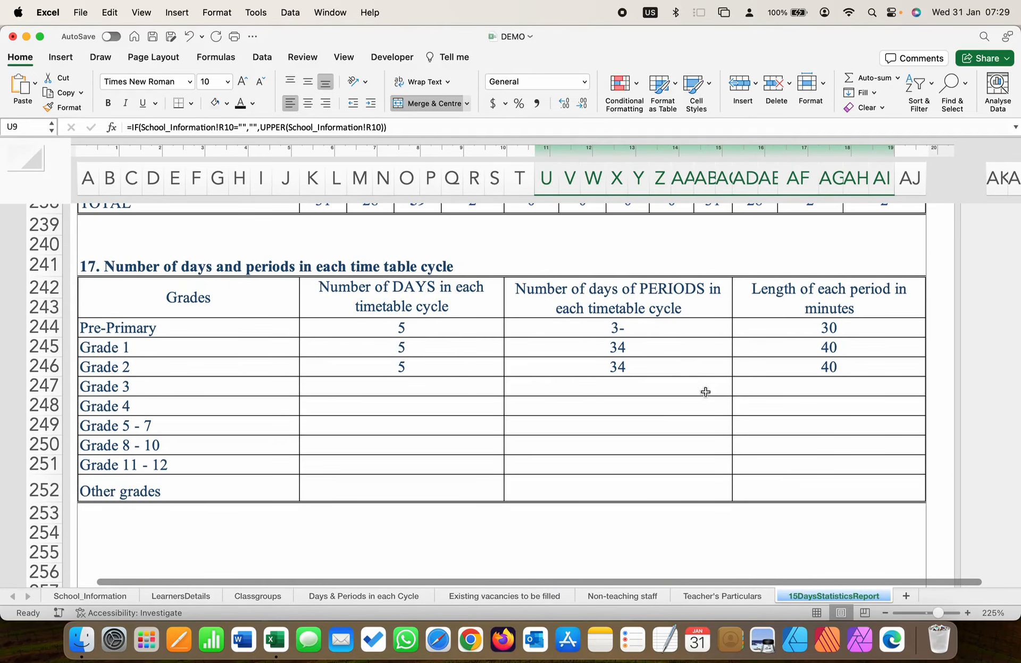
pyautogui.scroll(-1, 706, 391)
pyautogui.hscroll(1, 705, 392)
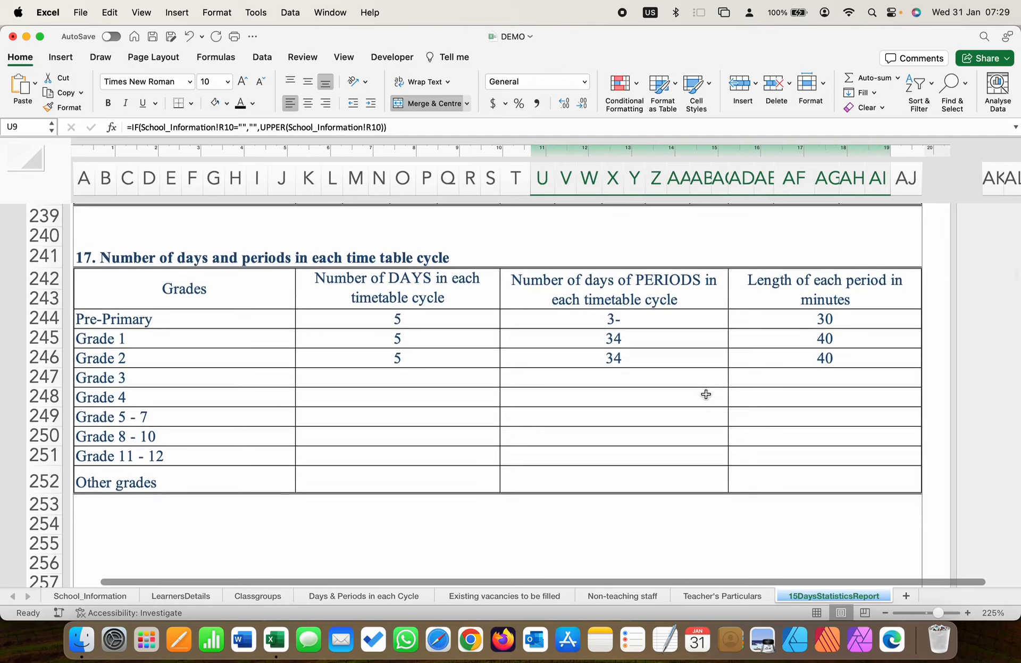
pyautogui.scroll(-2, 756, 445)
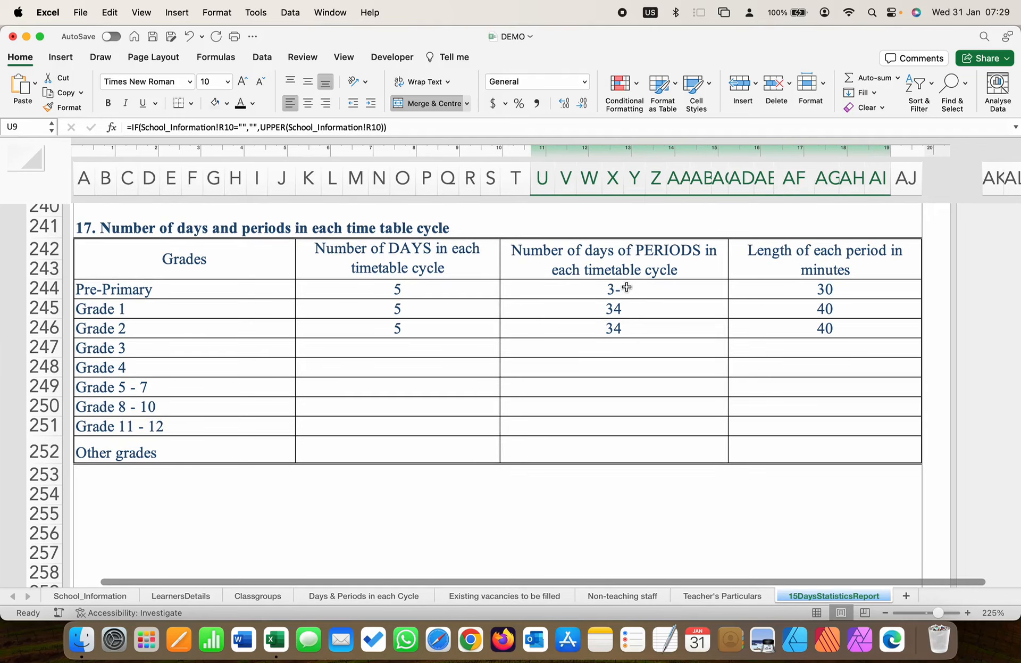
# Step: On the Days & Periods in each Cycle sheet, set the Pre-Primary number of periods to 30, and return to the 15DaysStatisticsReport sheet
pyautogui.click(365, 592)
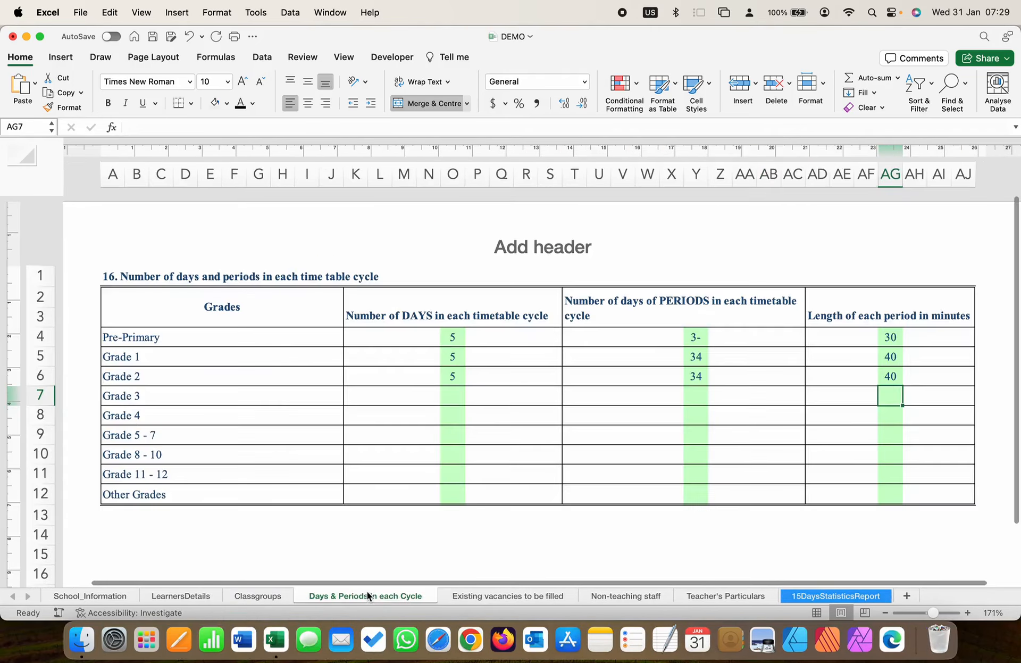
pyautogui.click(692, 337)
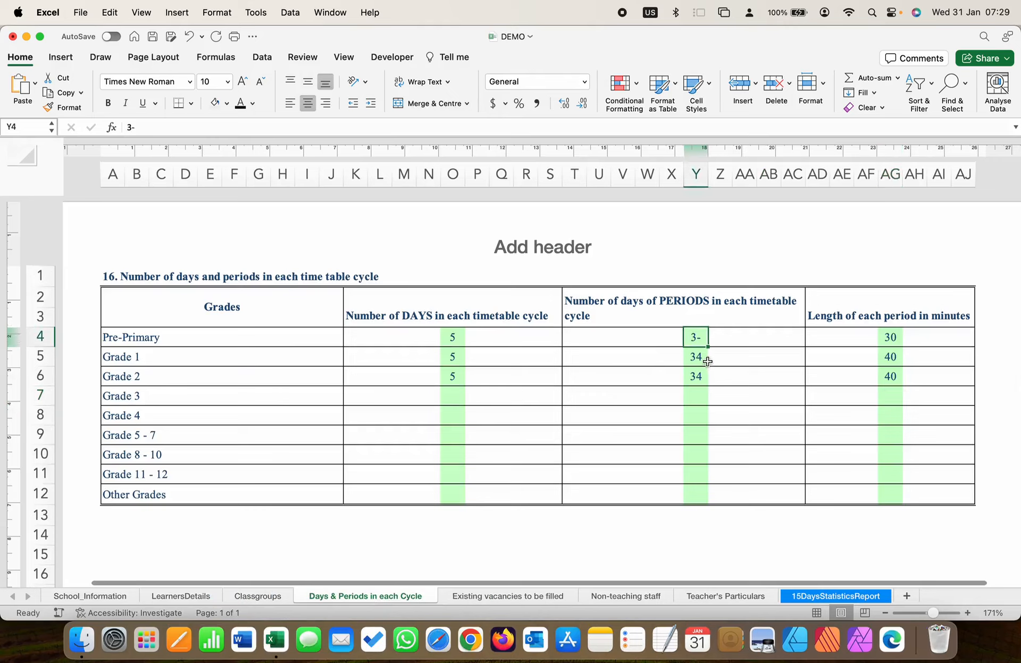
pyautogui.write('30')
pyautogui.click(703, 383)
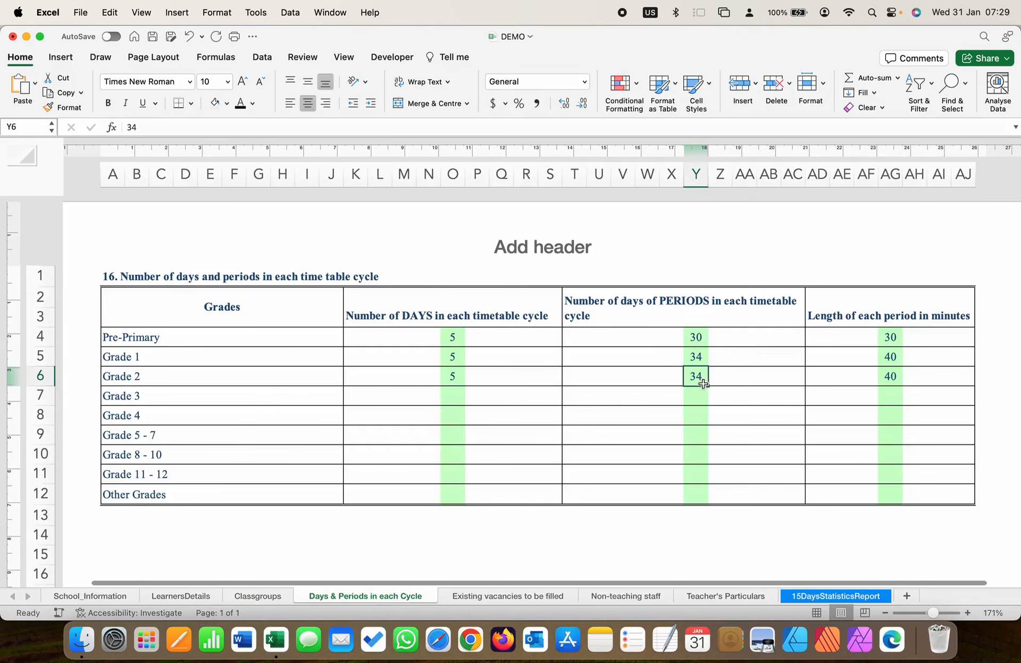
pyautogui.click(809, 591)
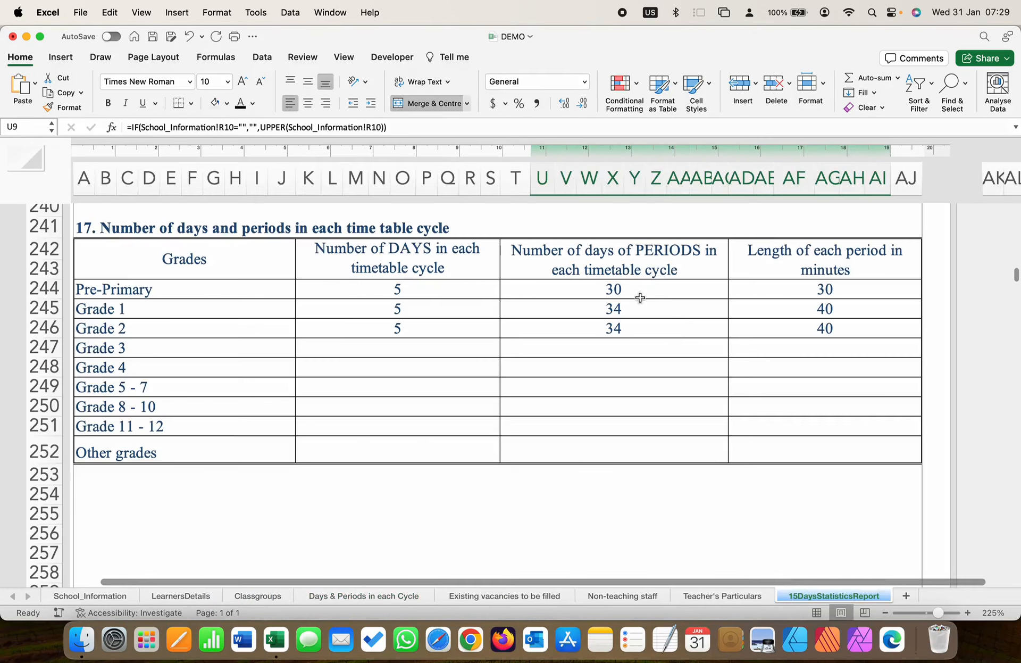
# Step: Review table 18 of the report, the existing vacancies with subject, code, grade range and periods per week
pyautogui.scroll(-15, 701, 401)
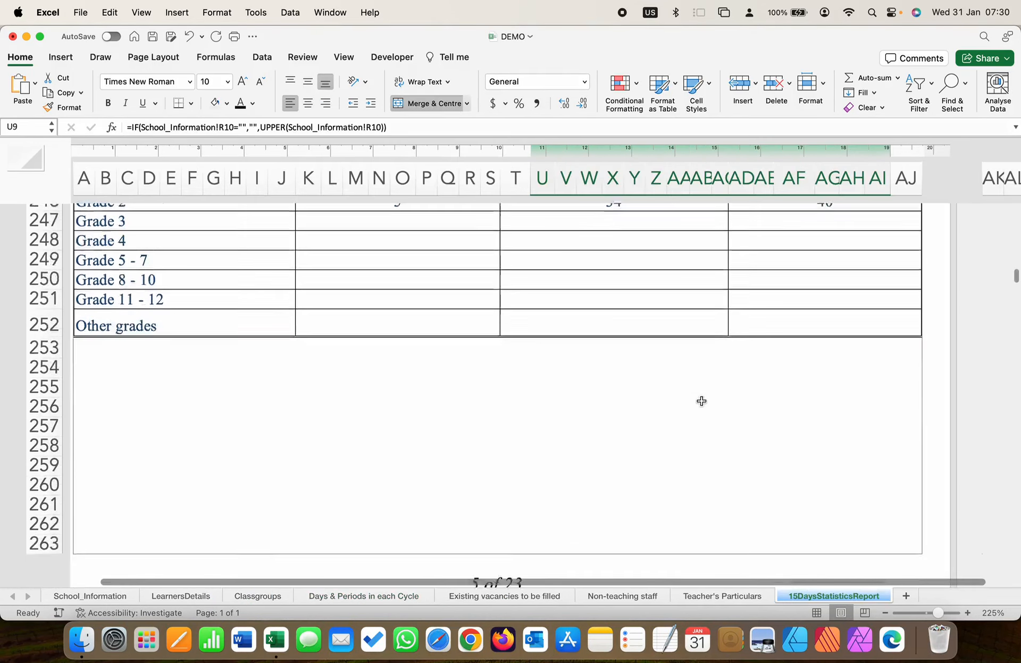
pyautogui.scroll(-15, 702, 401)
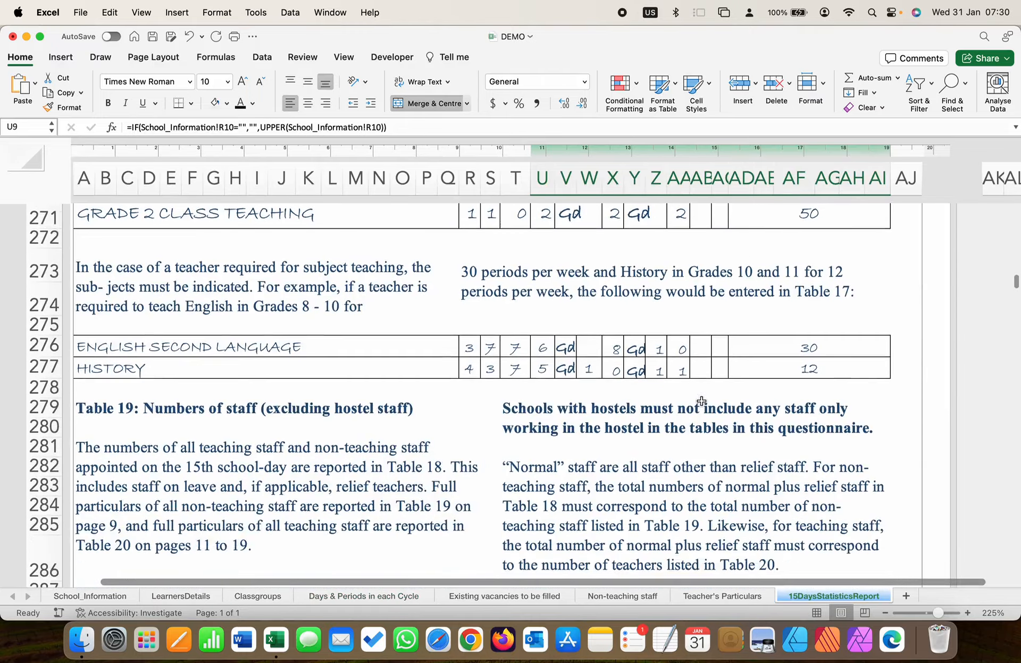
pyautogui.scroll(-15, 701, 400)
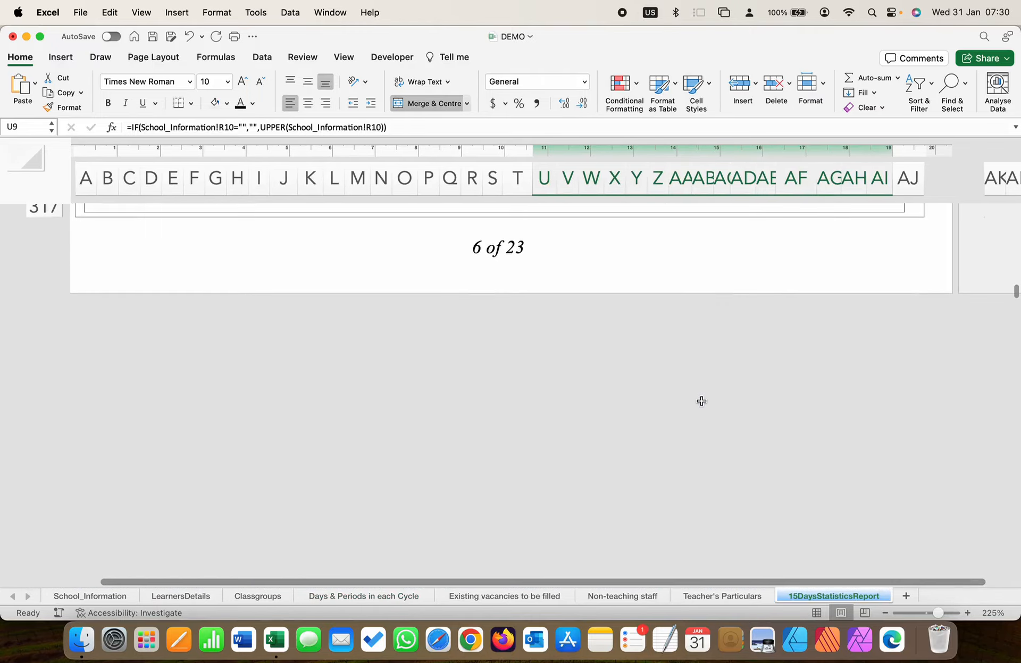
pyautogui.scroll(-3, 702, 400)
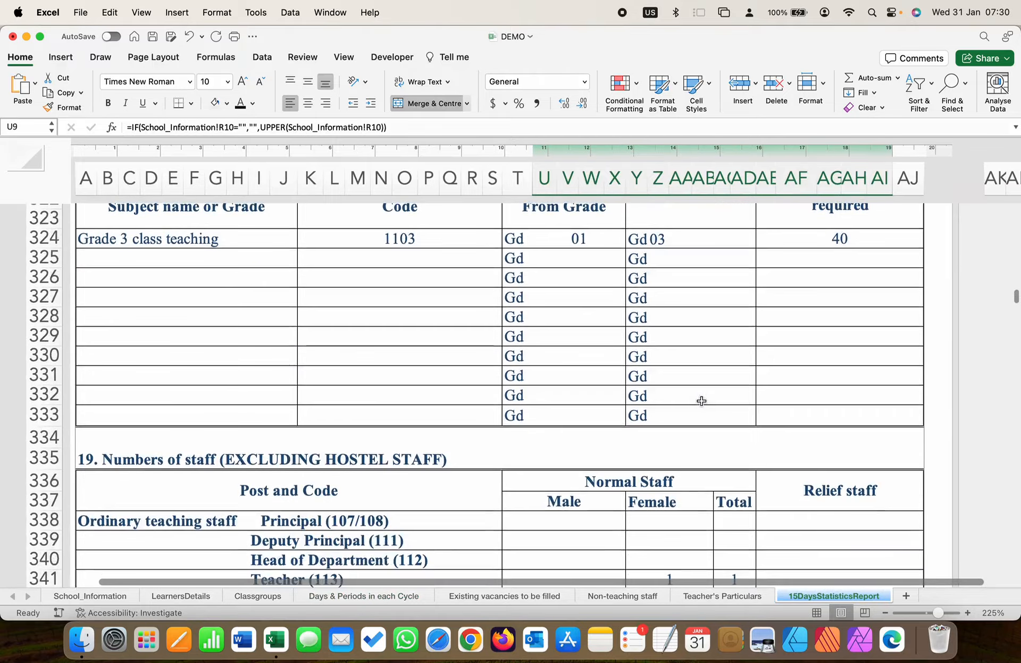
pyautogui.scroll(3, 702, 400)
pyautogui.scroll(3, 702, 401)
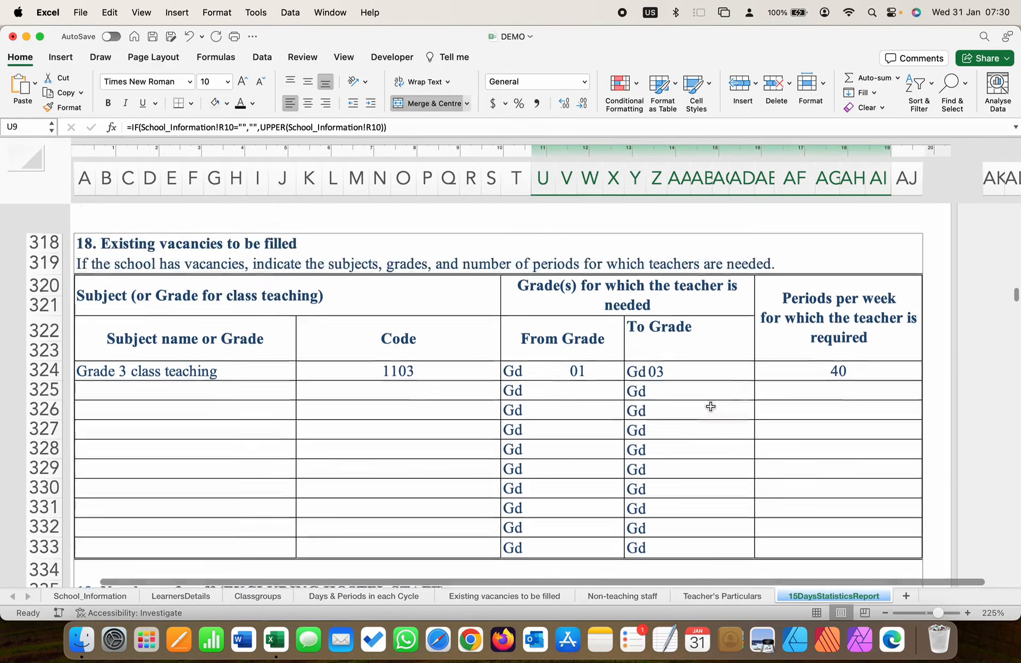
pyautogui.hscroll(-1, 390, 481)
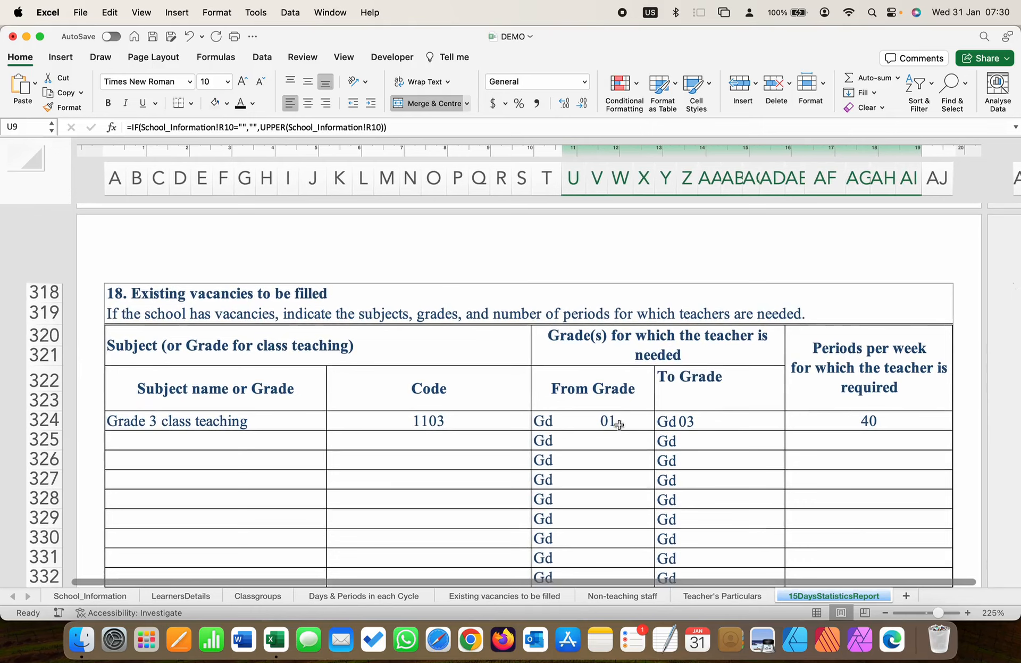
# Step: Review table 19 of the report, the numbers of teaching and non-teaching staff by post, including both total rows
pyautogui.scroll(-10, 674, 488)
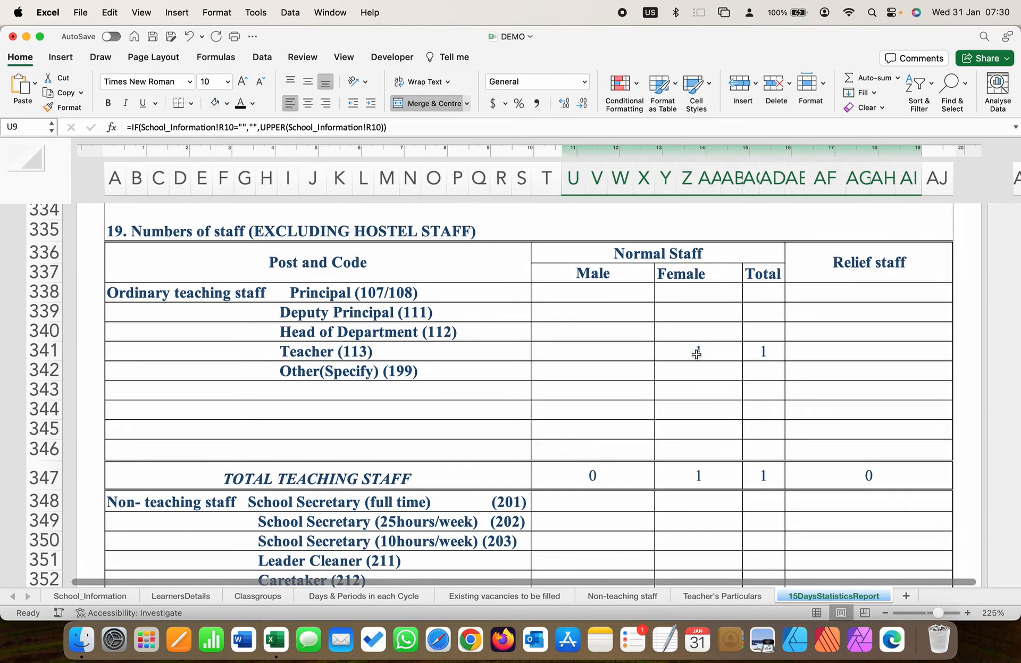
pyautogui.scroll(-6, 601, 405)
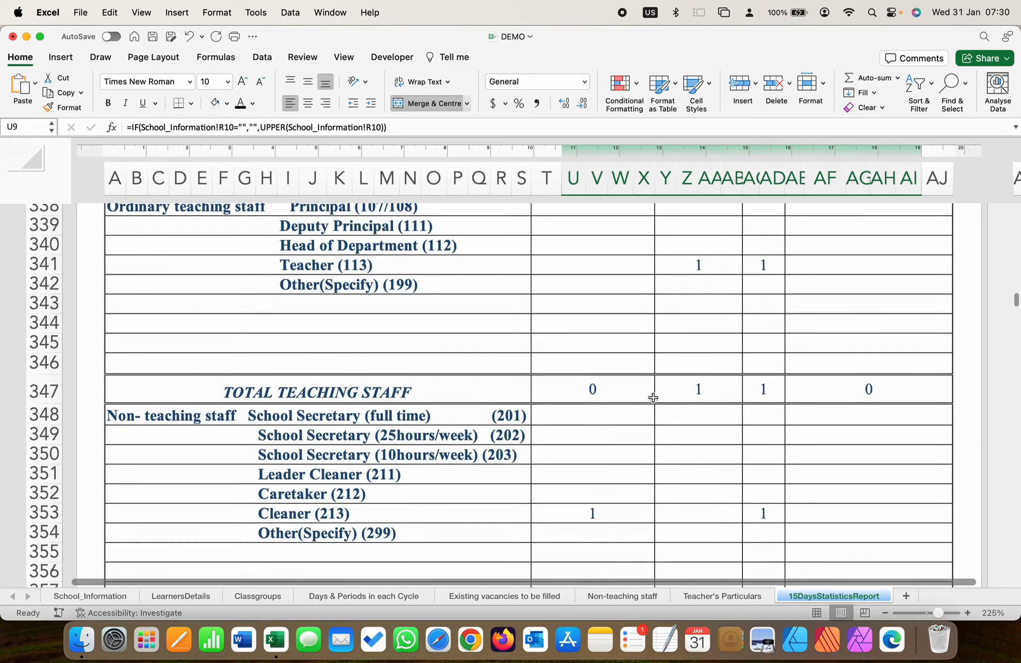
pyautogui.scroll(-4, 691, 478)
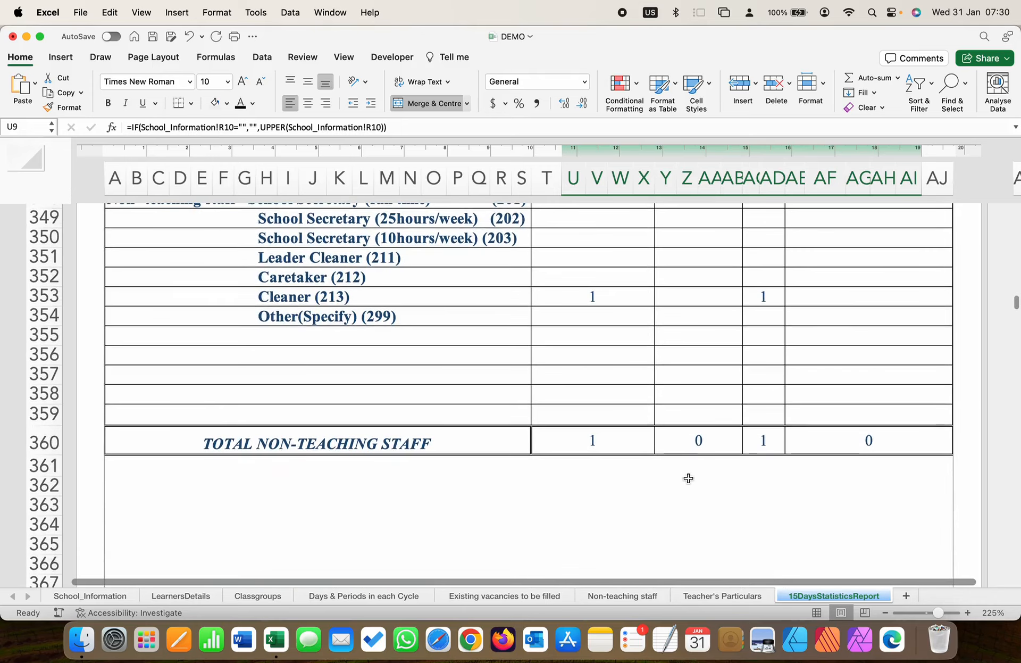
pyautogui.scroll(-10, 687, 473)
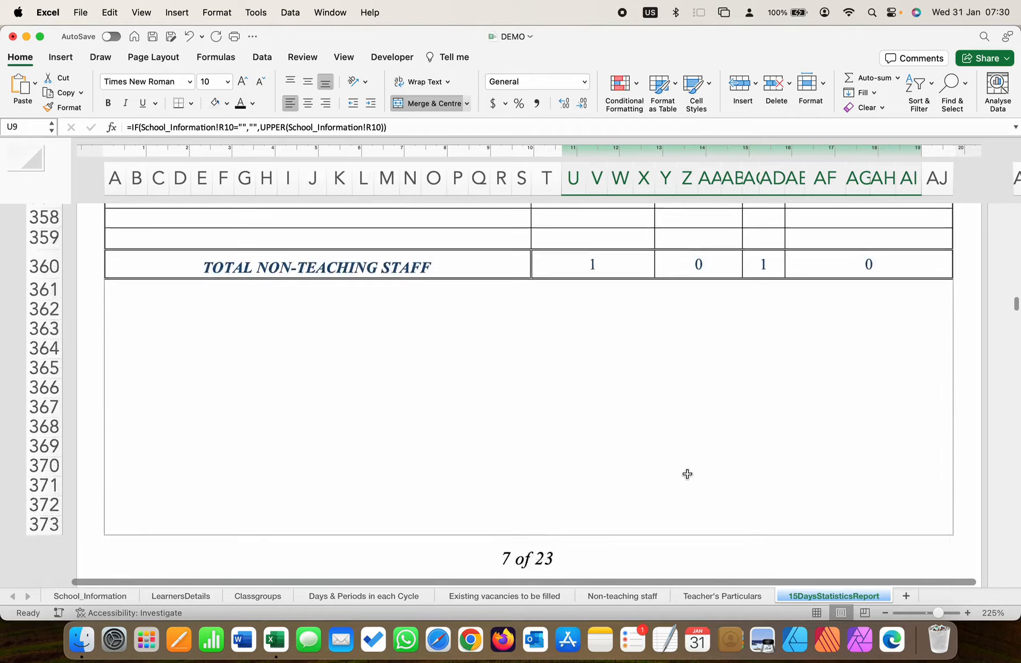
pyautogui.scroll(-16, 687, 473)
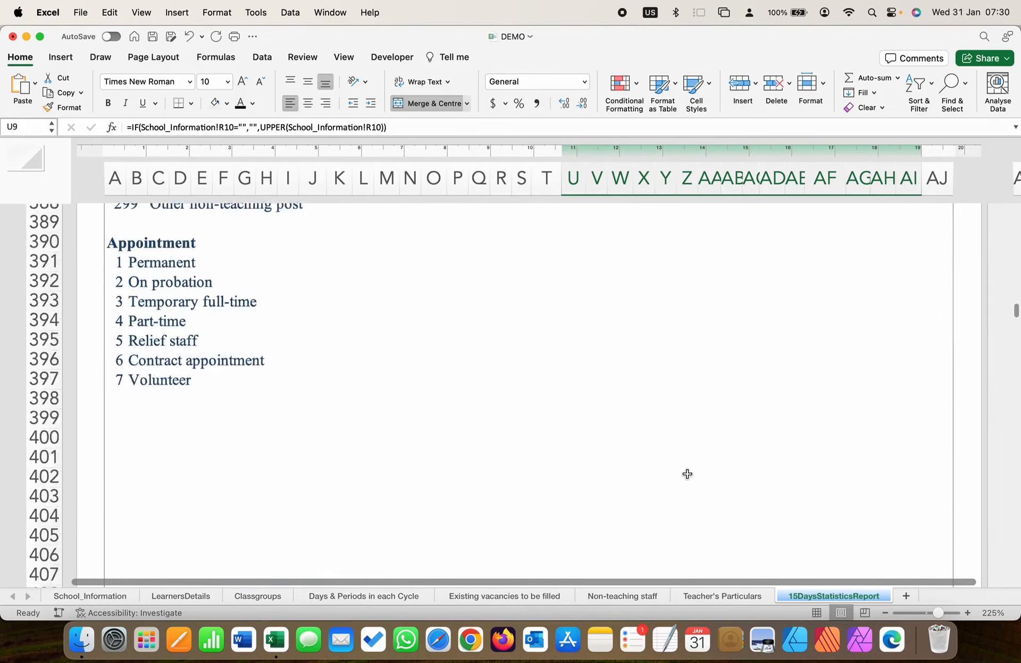
# Step: Check table 20 of the report, the non-teaching staff details with post code, appointment code, identity number, sex and appointing body
pyautogui.scroll(-10, 688, 474)
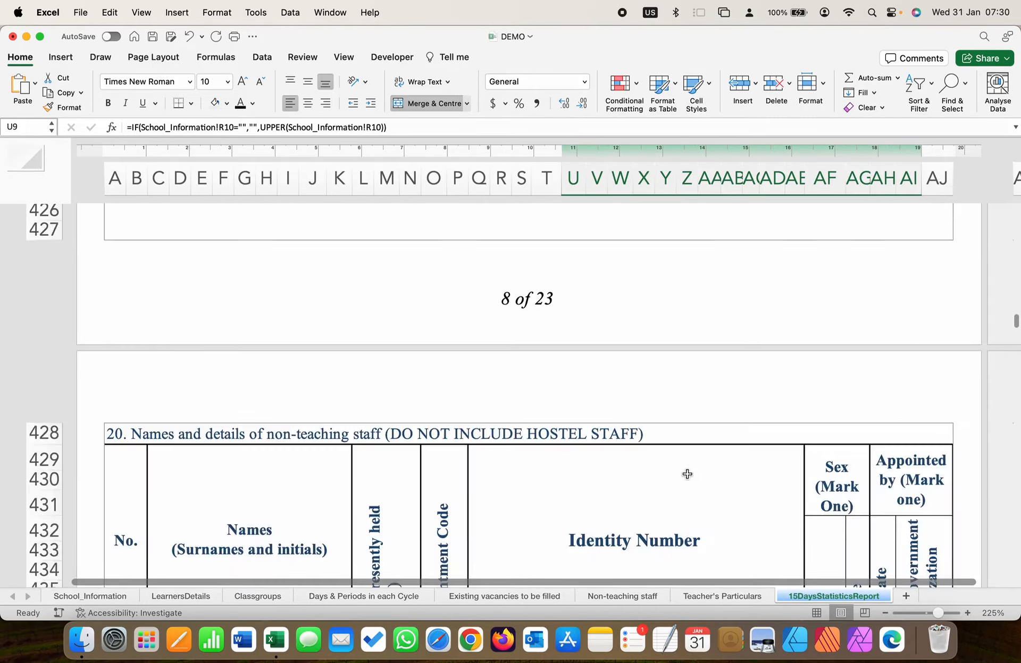
pyautogui.scroll(5, 389, 429)
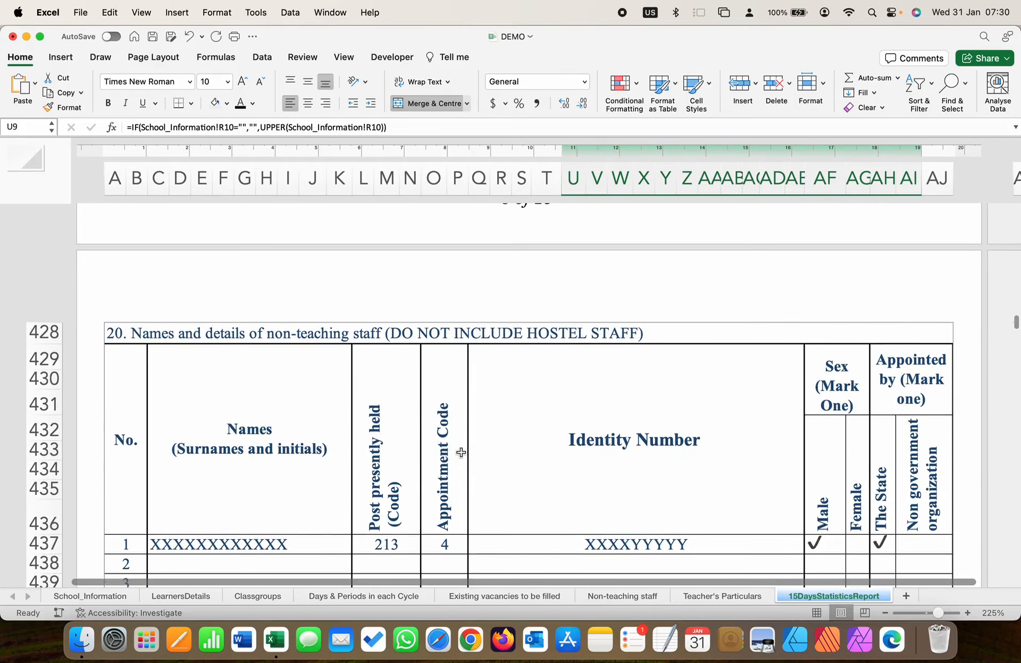
pyautogui.scroll(-2, 461, 452)
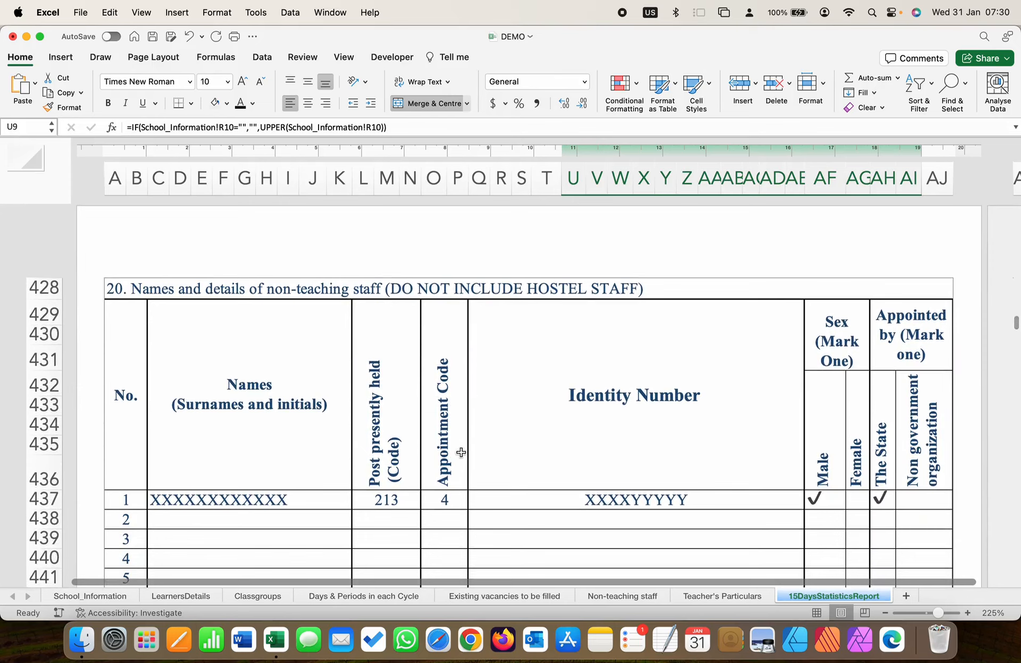
pyautogui.scroll(-2, 461, 452)
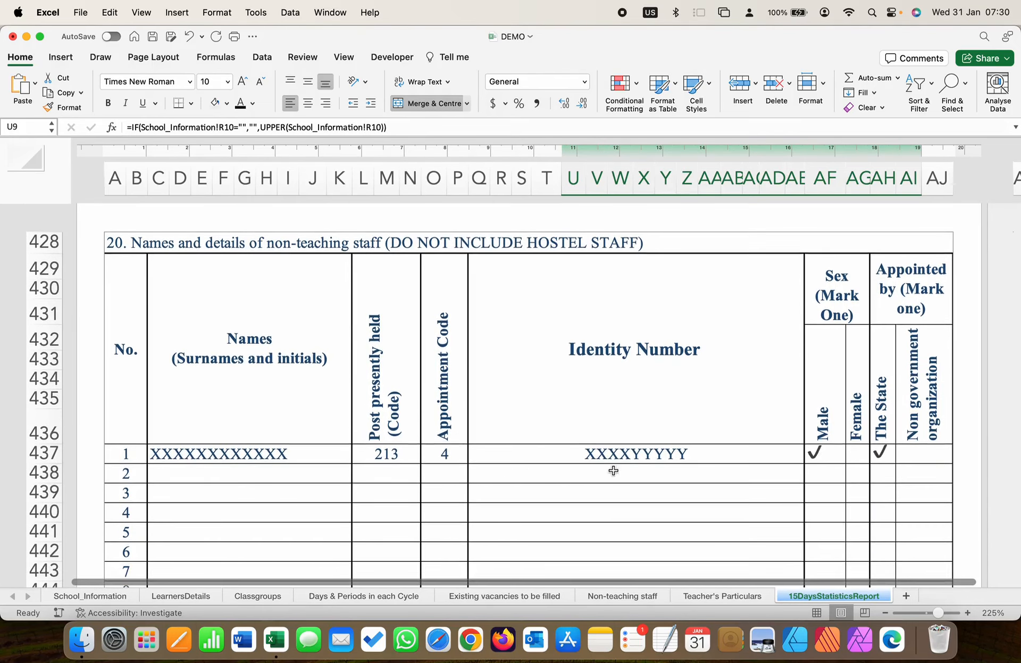
pyautogui.scroll(-2, 613, 471)
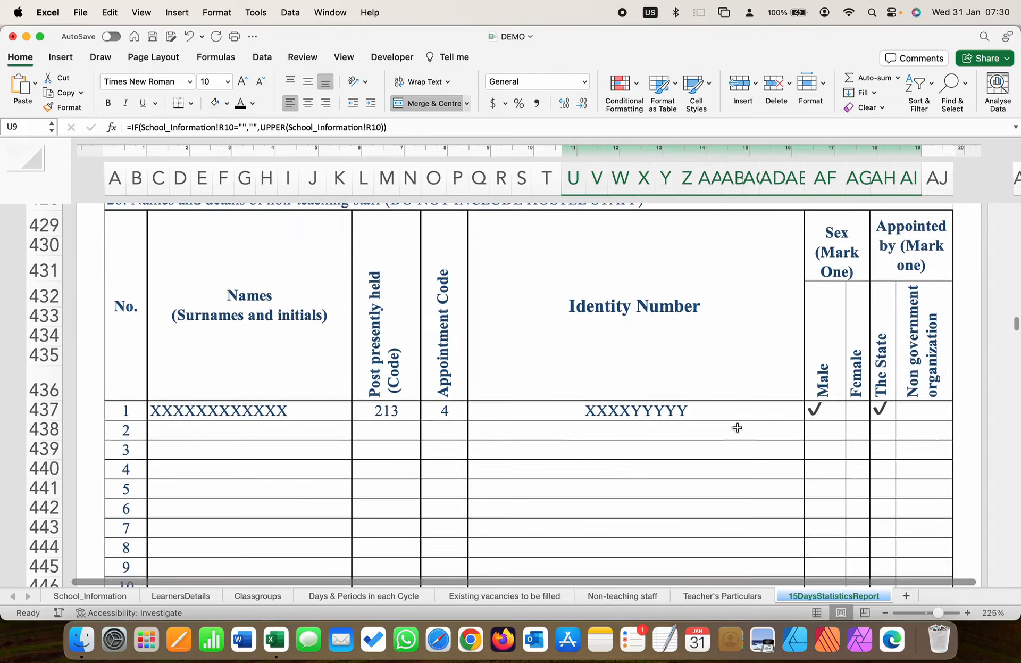
# Step: Review table 21 of the report, the teacher particulars with post, qualifications, subjects taught and periods per cycle, including the following numbered teacher entries
pyautogui.scroll(-20, 738, 426)
pyautogui.scroll(-15, 737, 429)
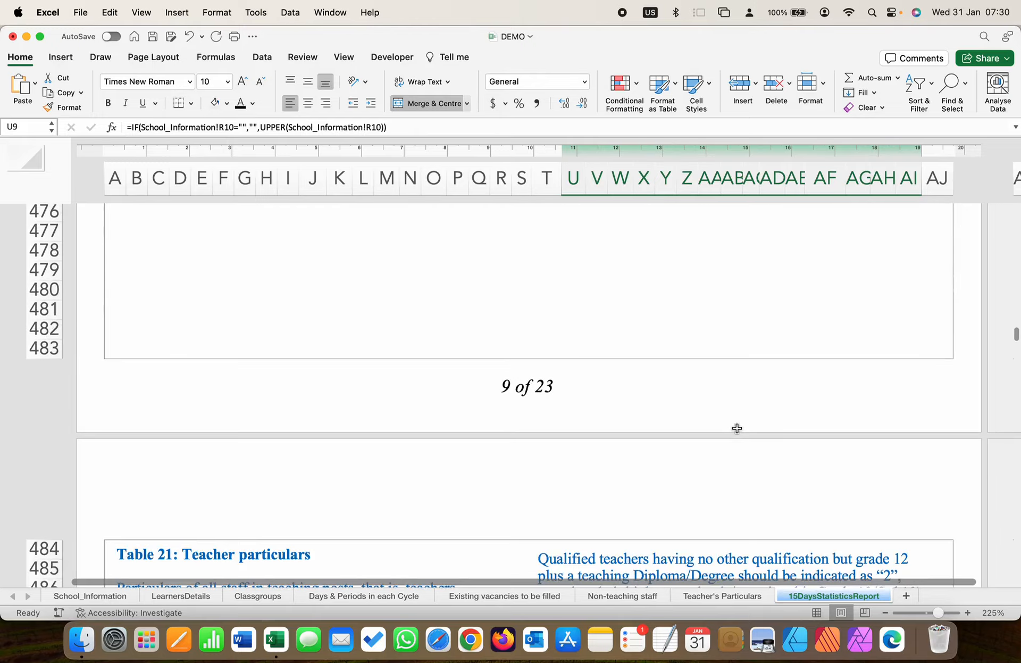
pyautogui.scroll(-20, 737, 428)
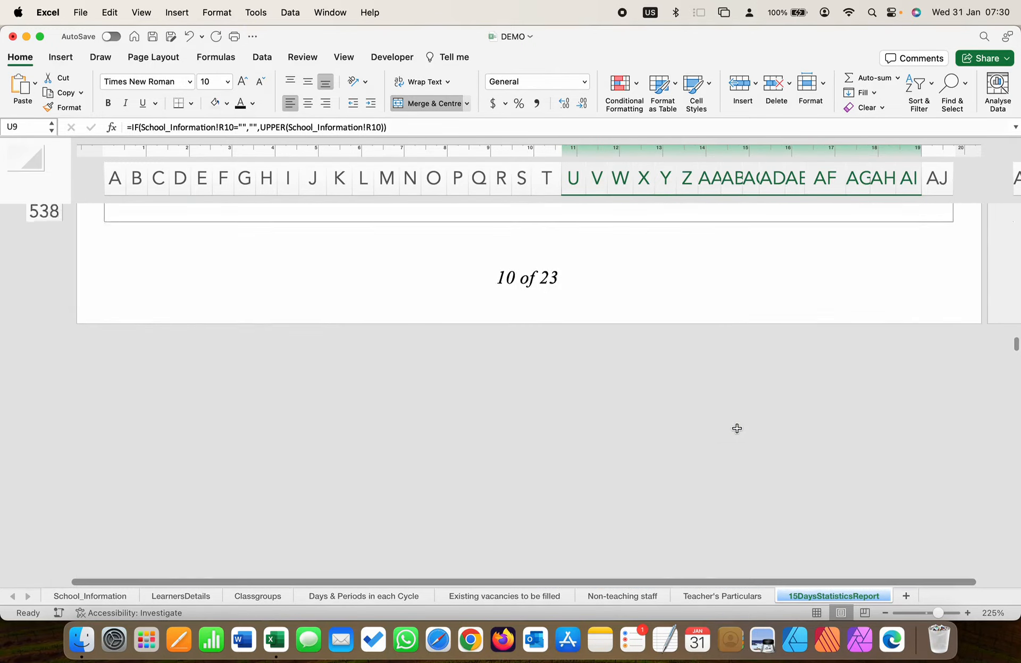
pyautogui.scroll(-12, 737, 429)
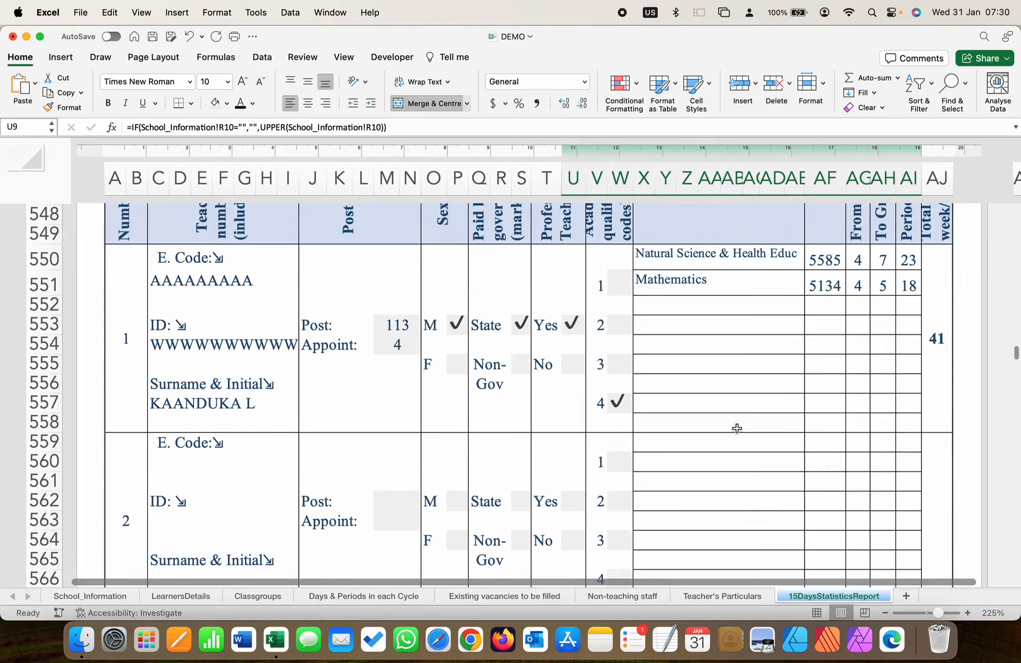
pyautogui.scroll(5, 737, 428)
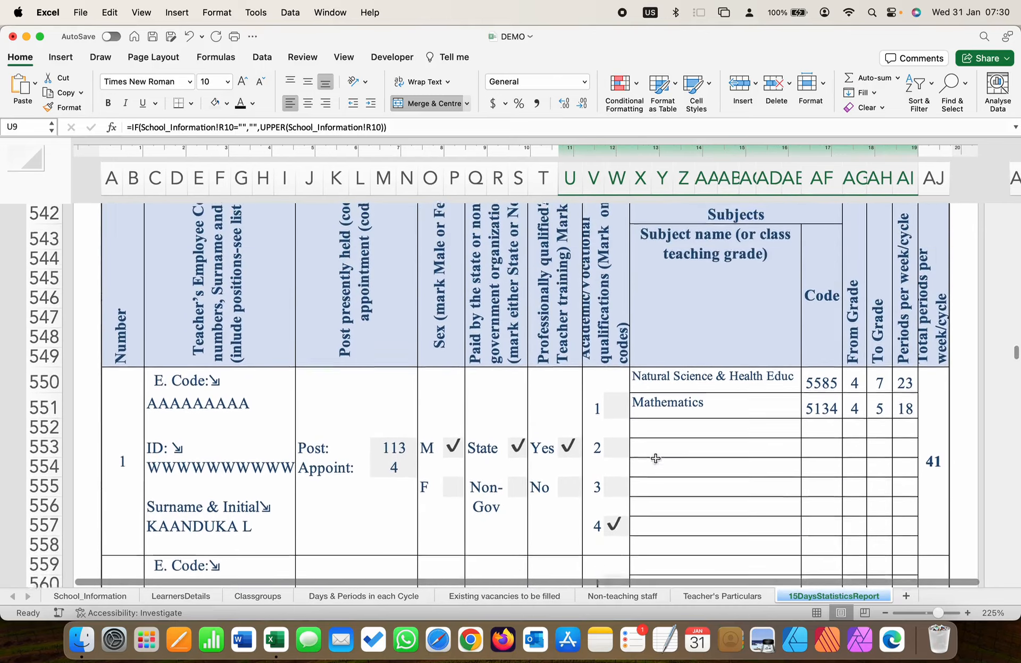
pyautogui.scroll(3, 319, 418)
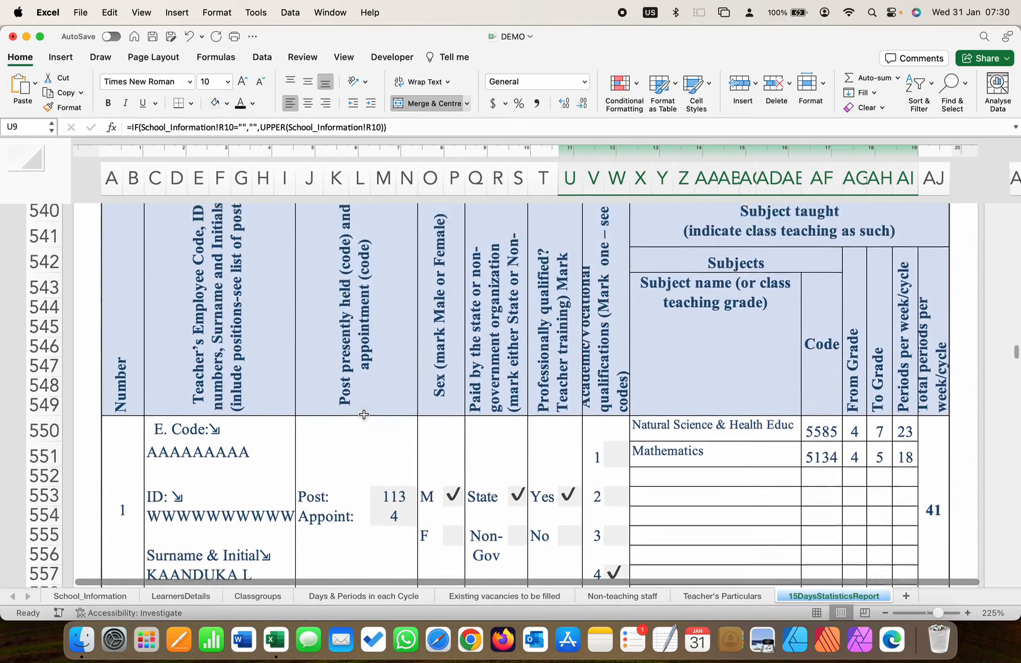
pyautogui.scroll(-3, 368, 411)
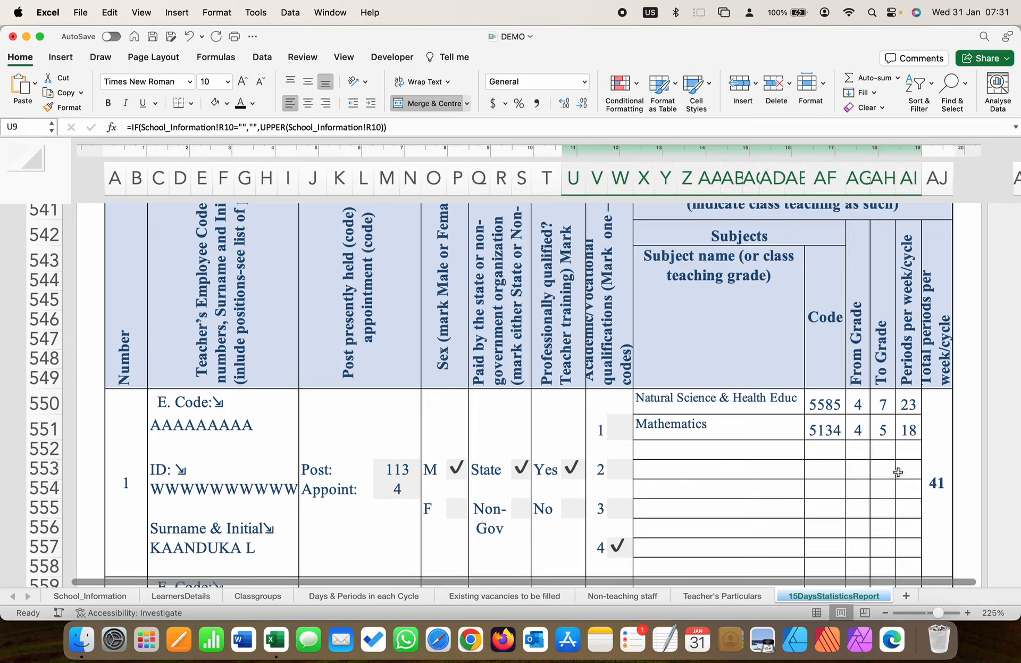
pyautogui.scroll(-3, 801, 513)
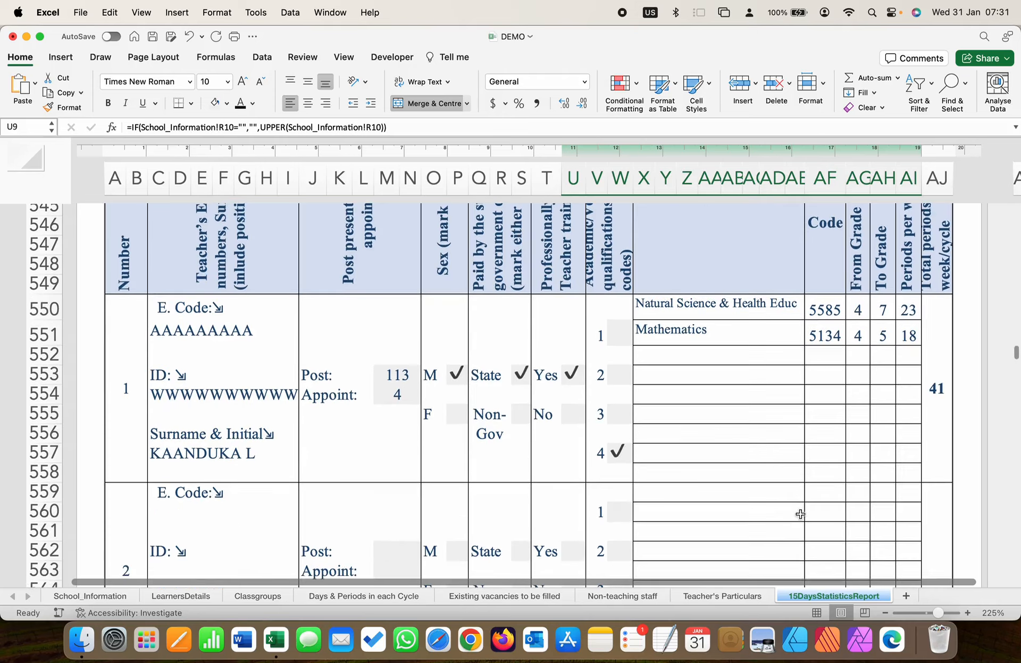
pyautogui.scroll(-12, 801, 514)
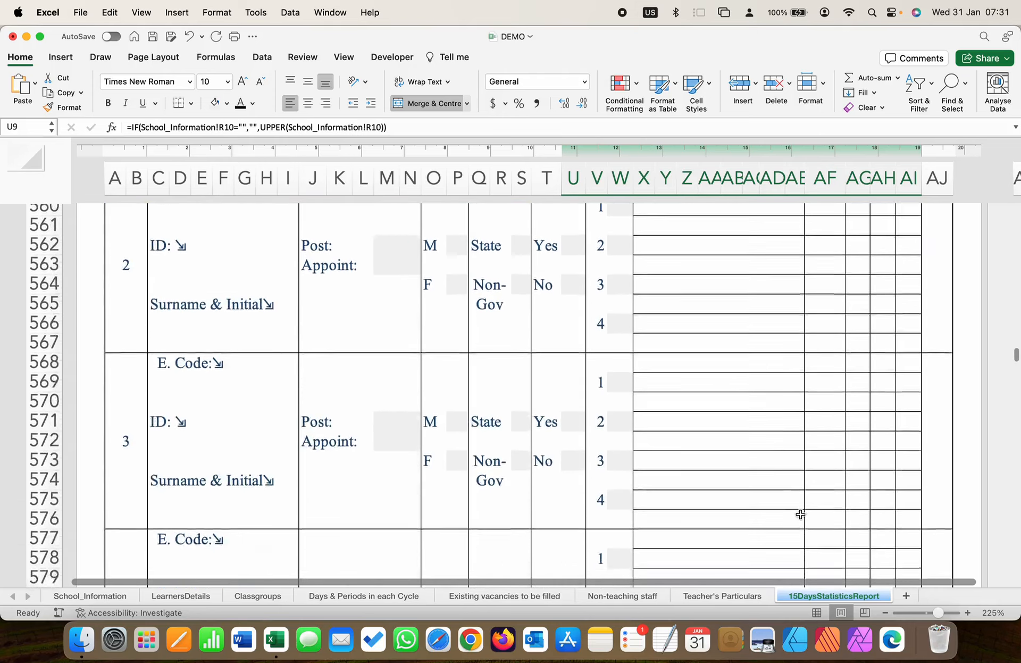
pyautogui.scroll(-12, 800, 514)
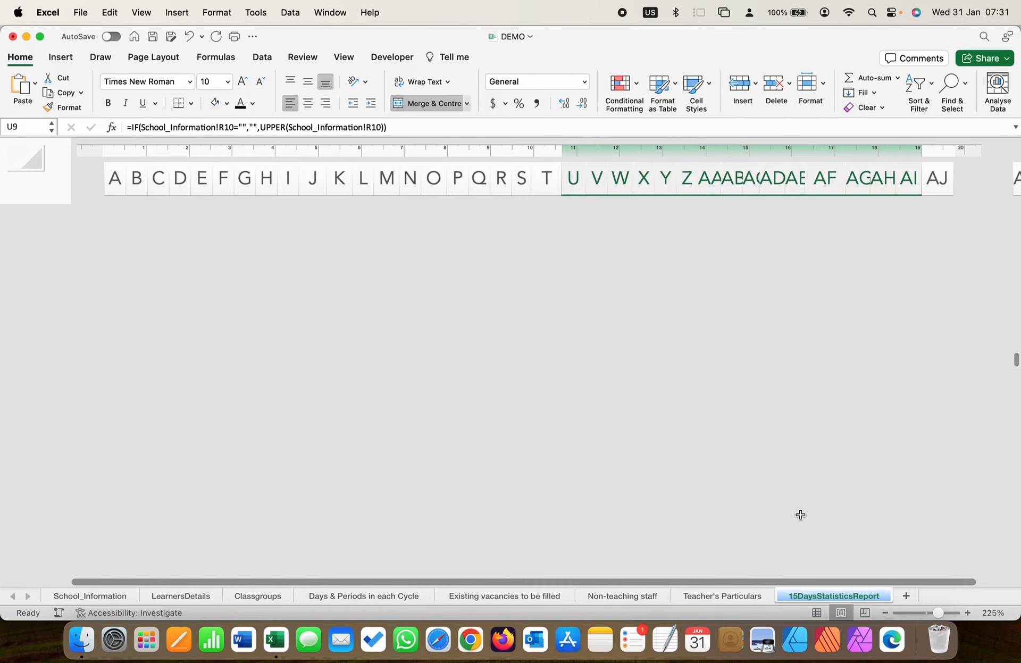
pyautogui.scroll(-10, 800, 515)
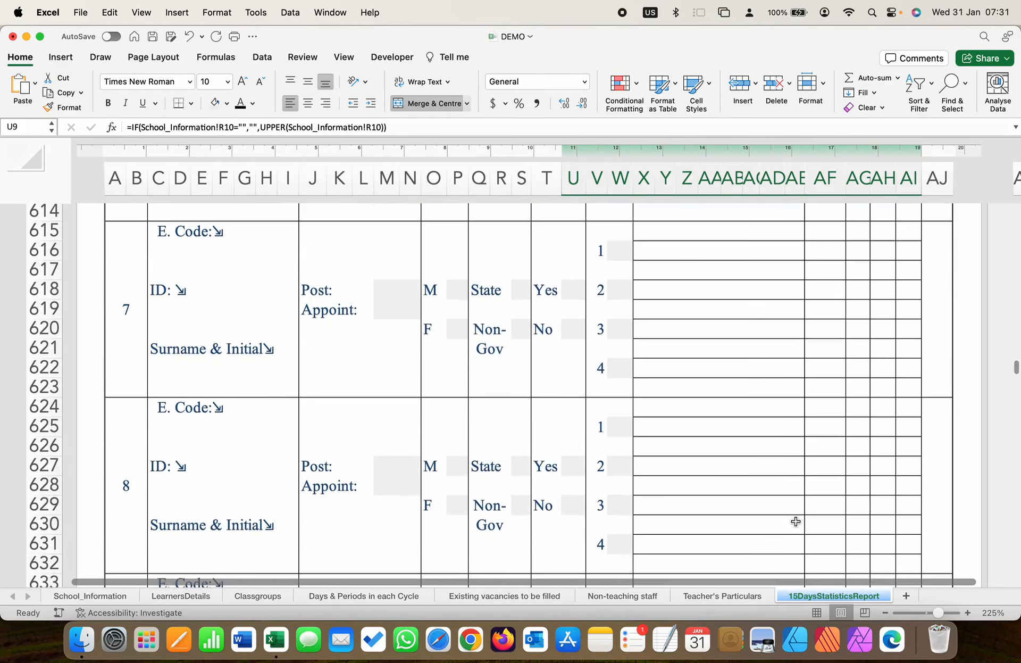